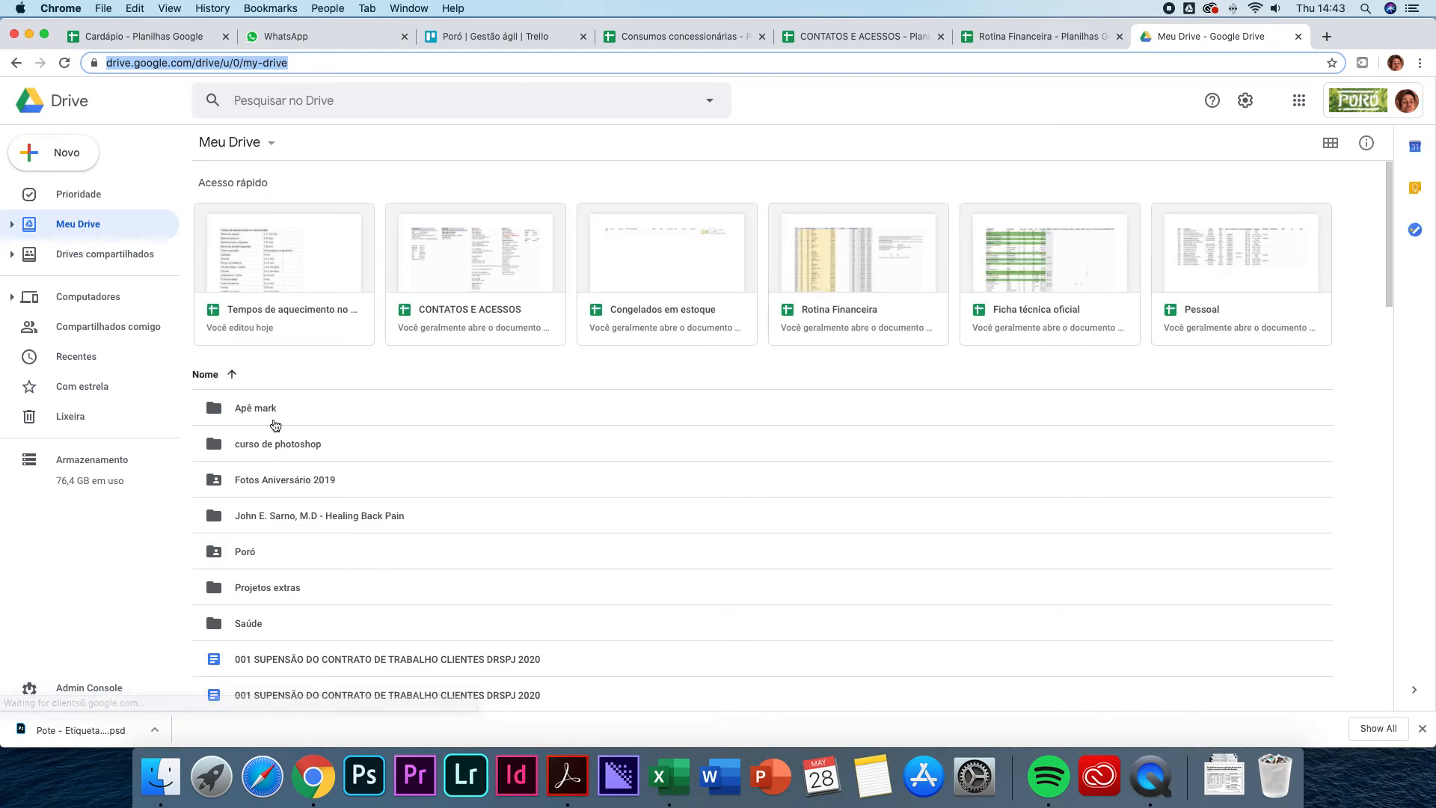
- Open the 1. Modelos folder inside Poró > Congelados > Etiquetas
double_click(253, 552)
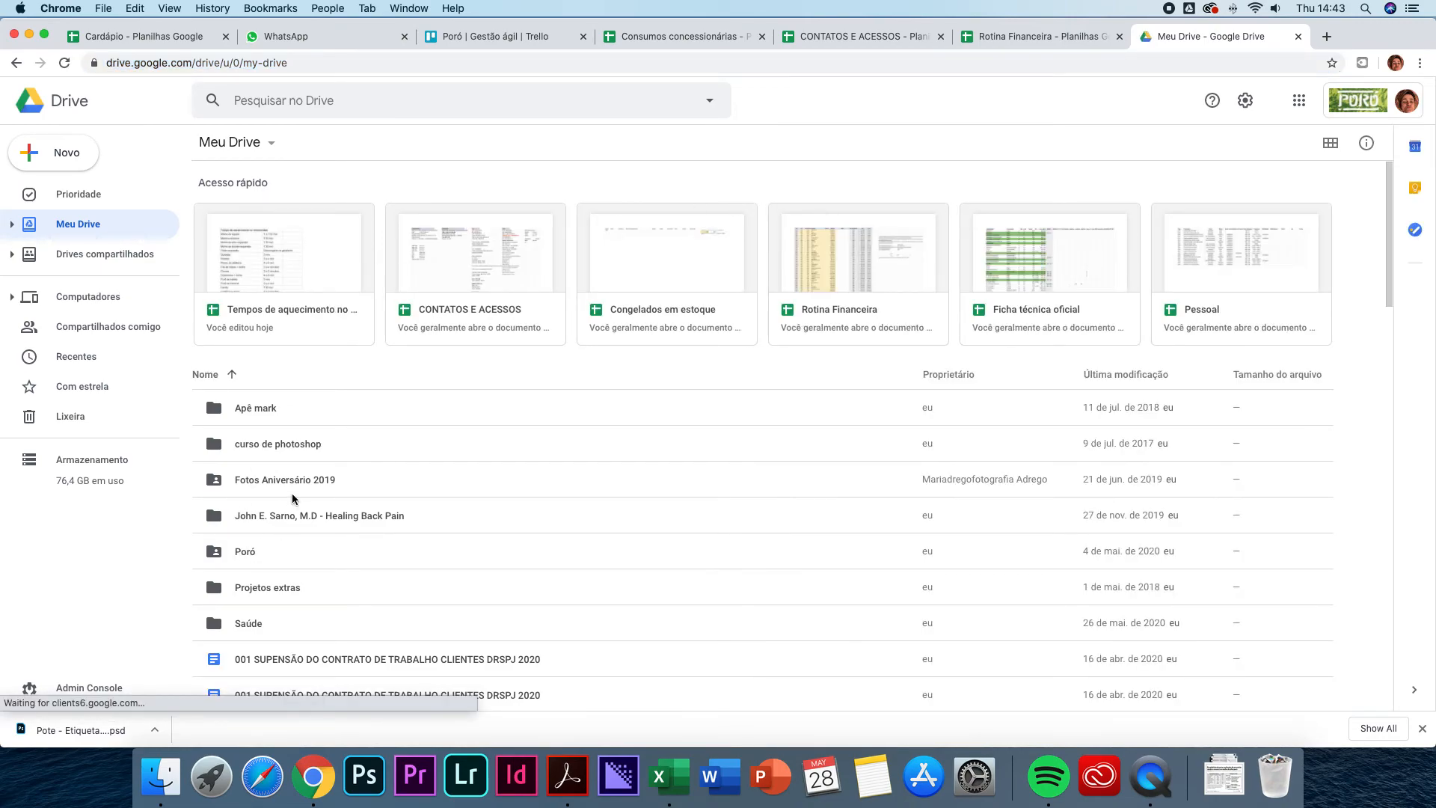
click(252, 553)
double_click(252, 553)
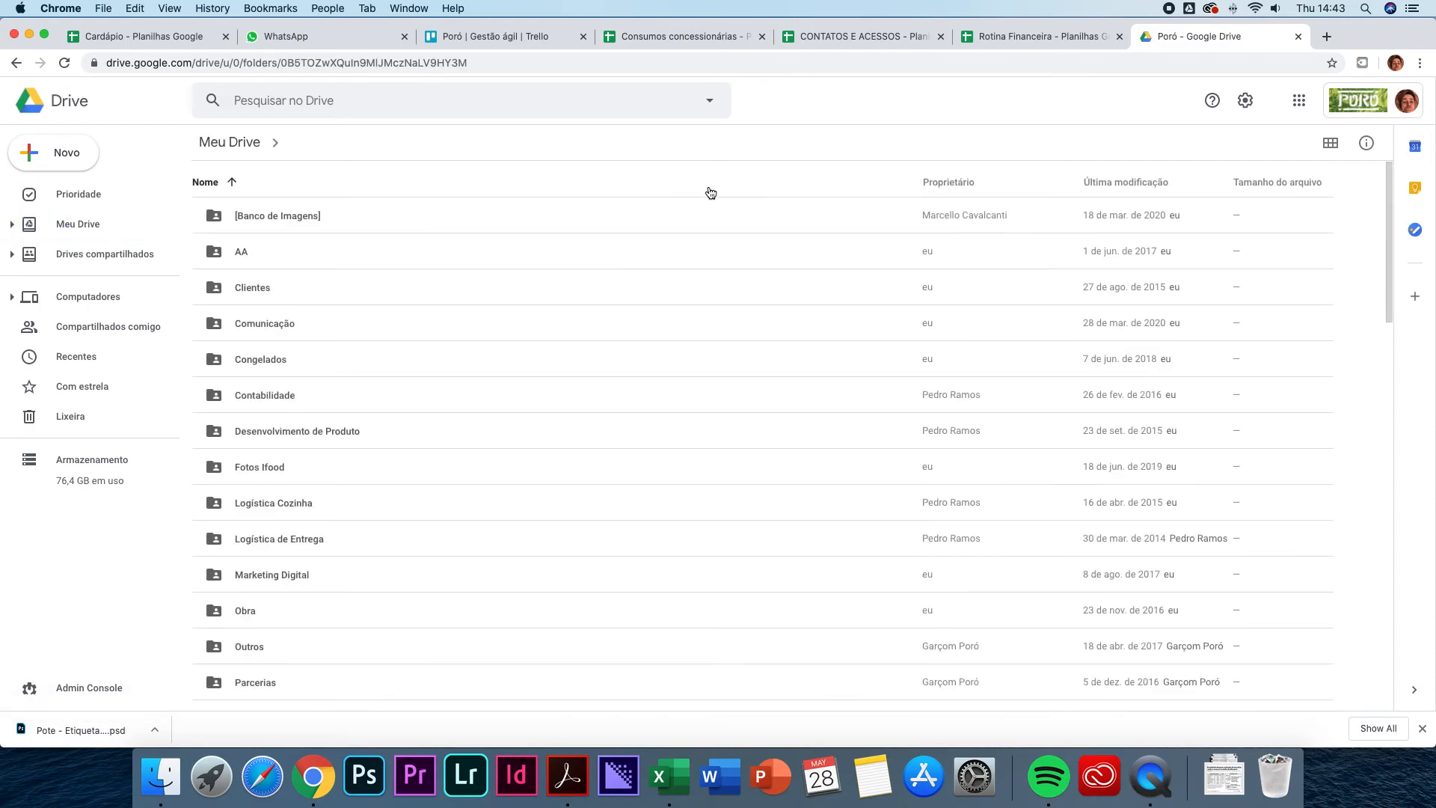
click(270, 361)
double_click(270, 362)
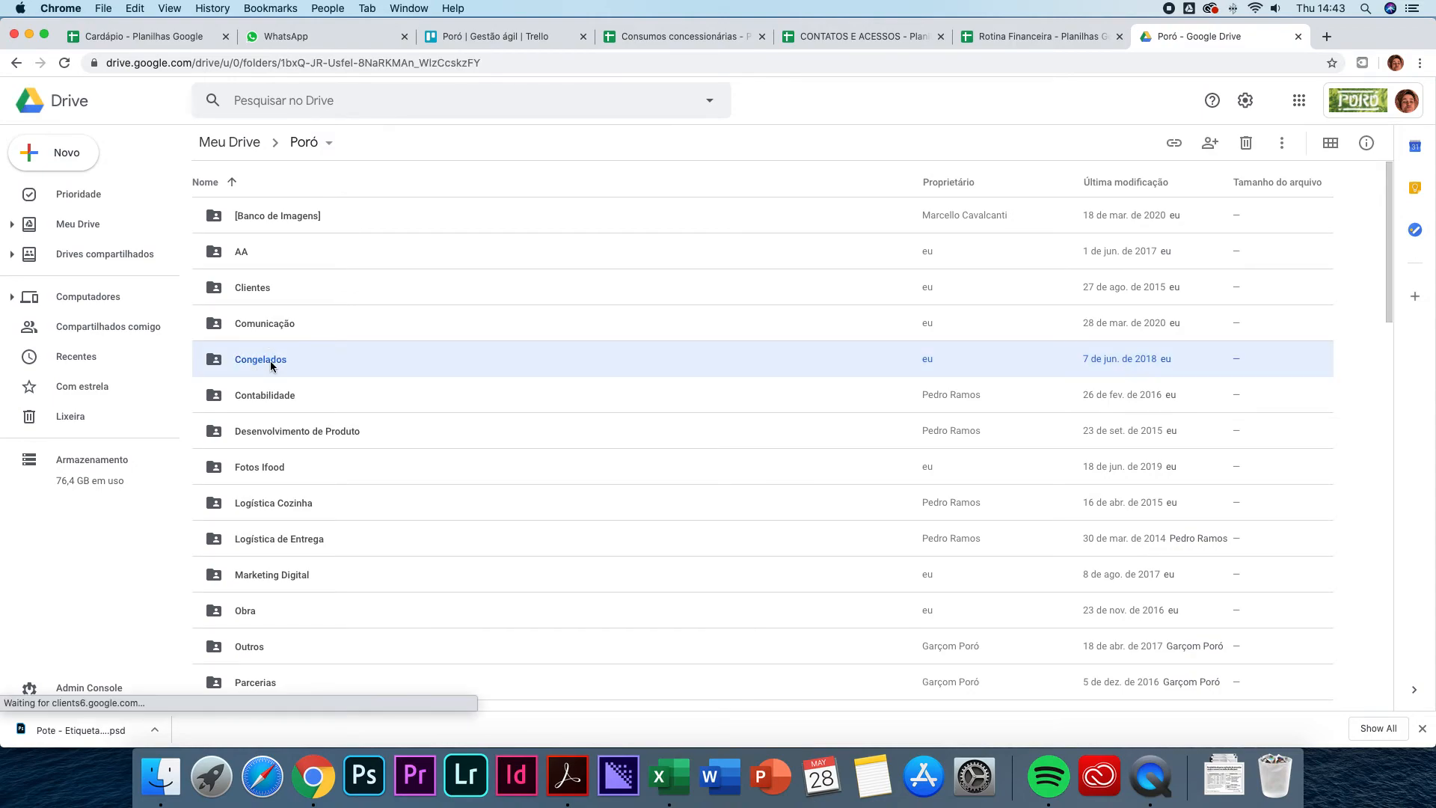
double_click(271, 217)
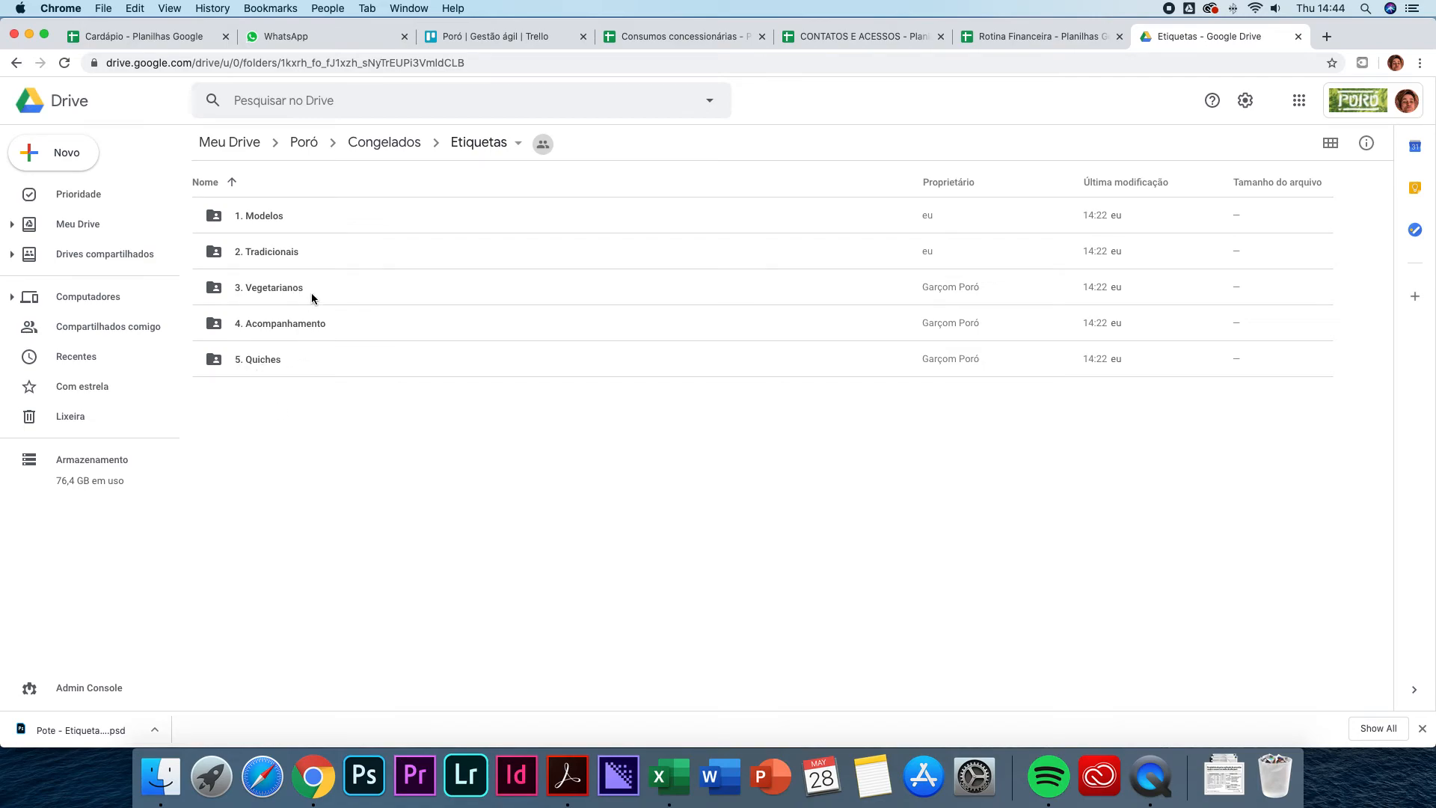
double_click(271, 217)
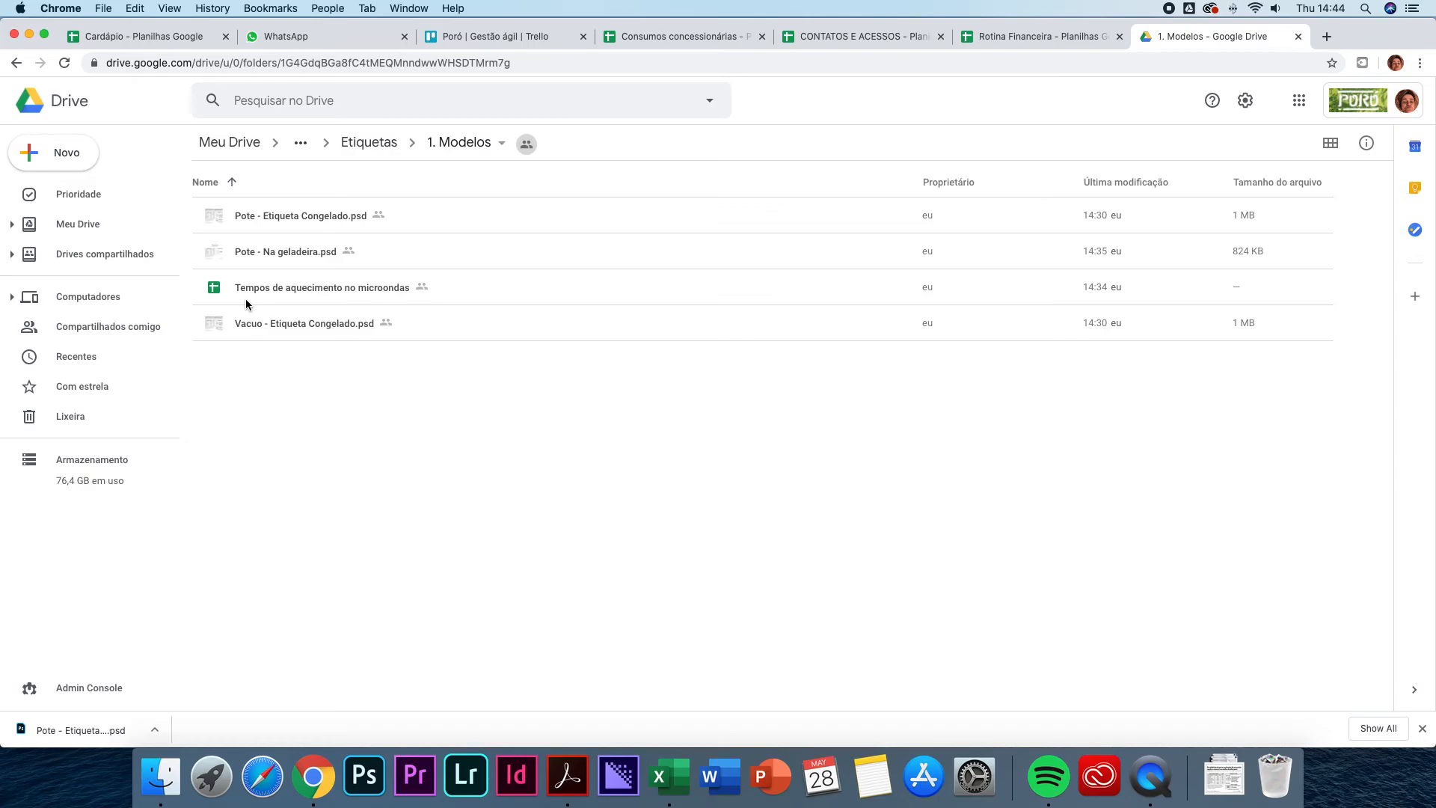
- Preview the label templates Pote - Etiqueta Congelado.psd, Vacuo - Etiqueta Congelado.psd and Pote - Na geladeira.psd, closing each preview
double_click(311, 219)
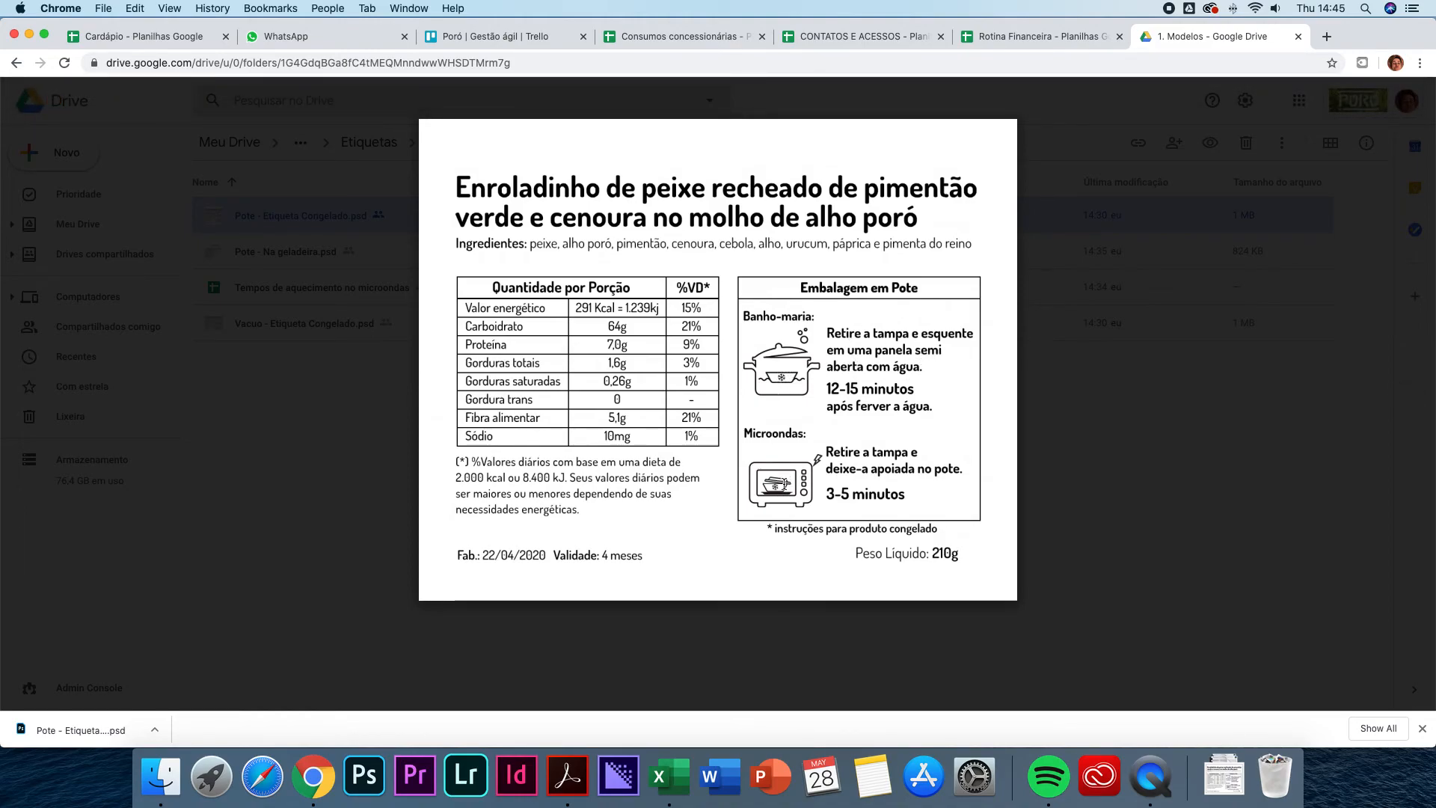
key(Escape)
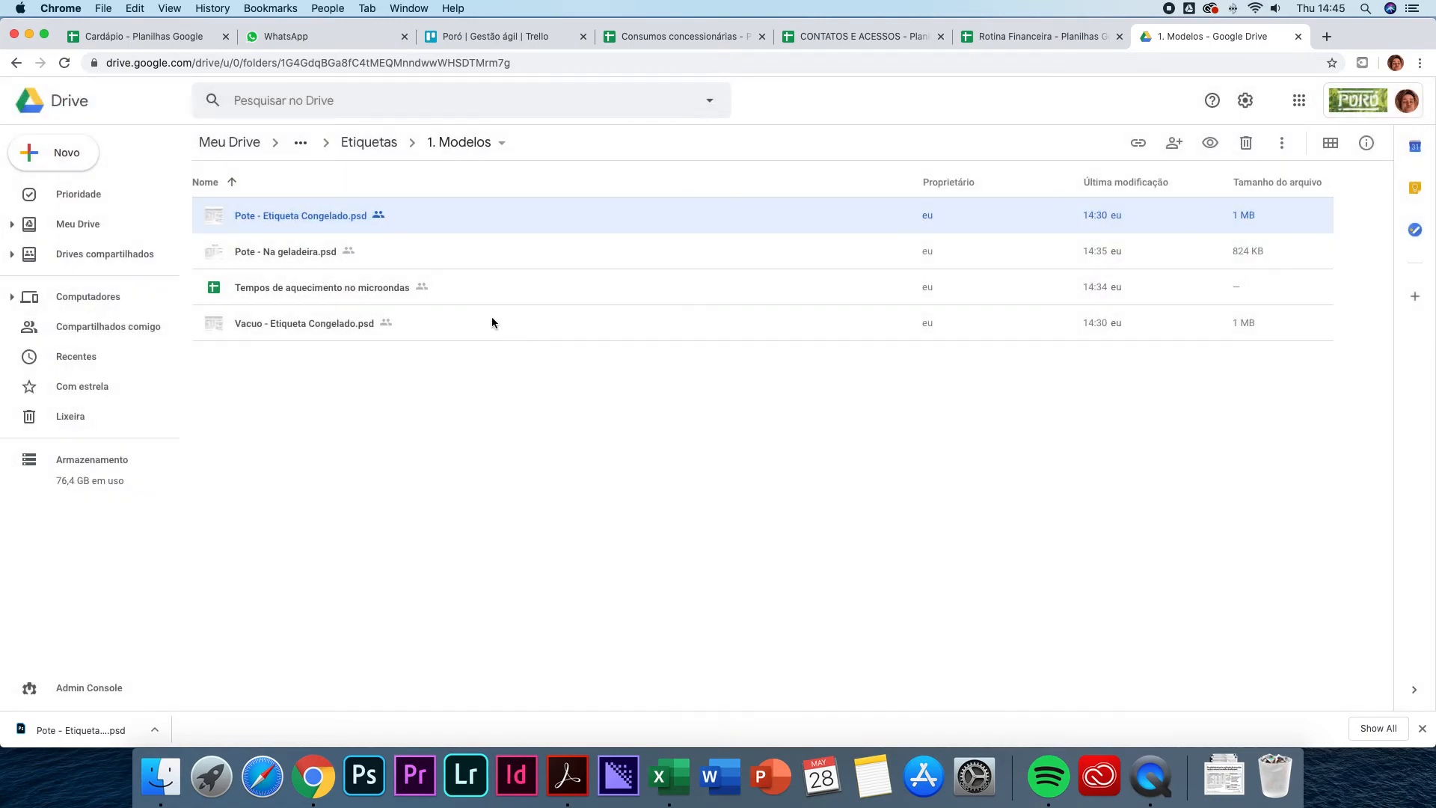
double_click(283, 323)
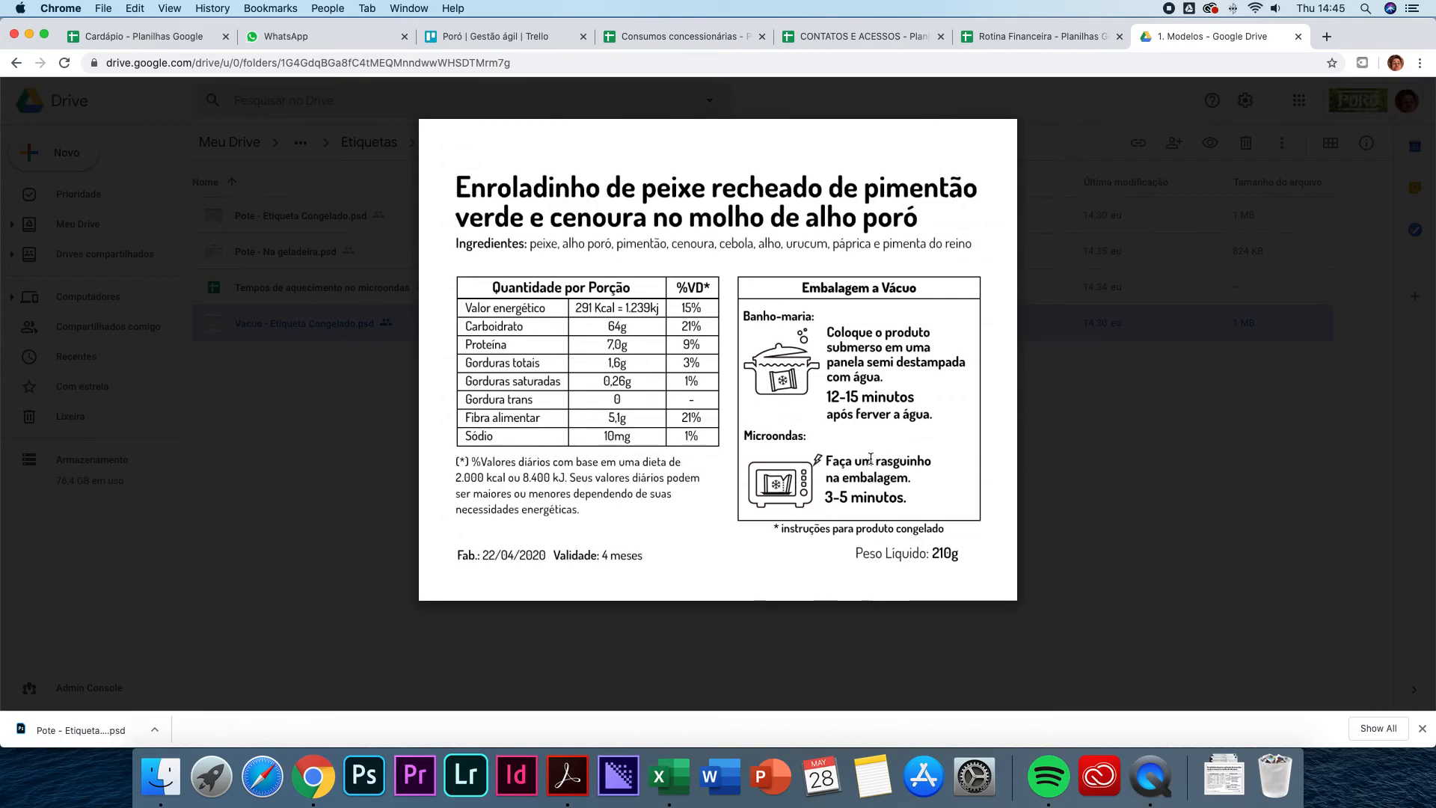
key(Escape)
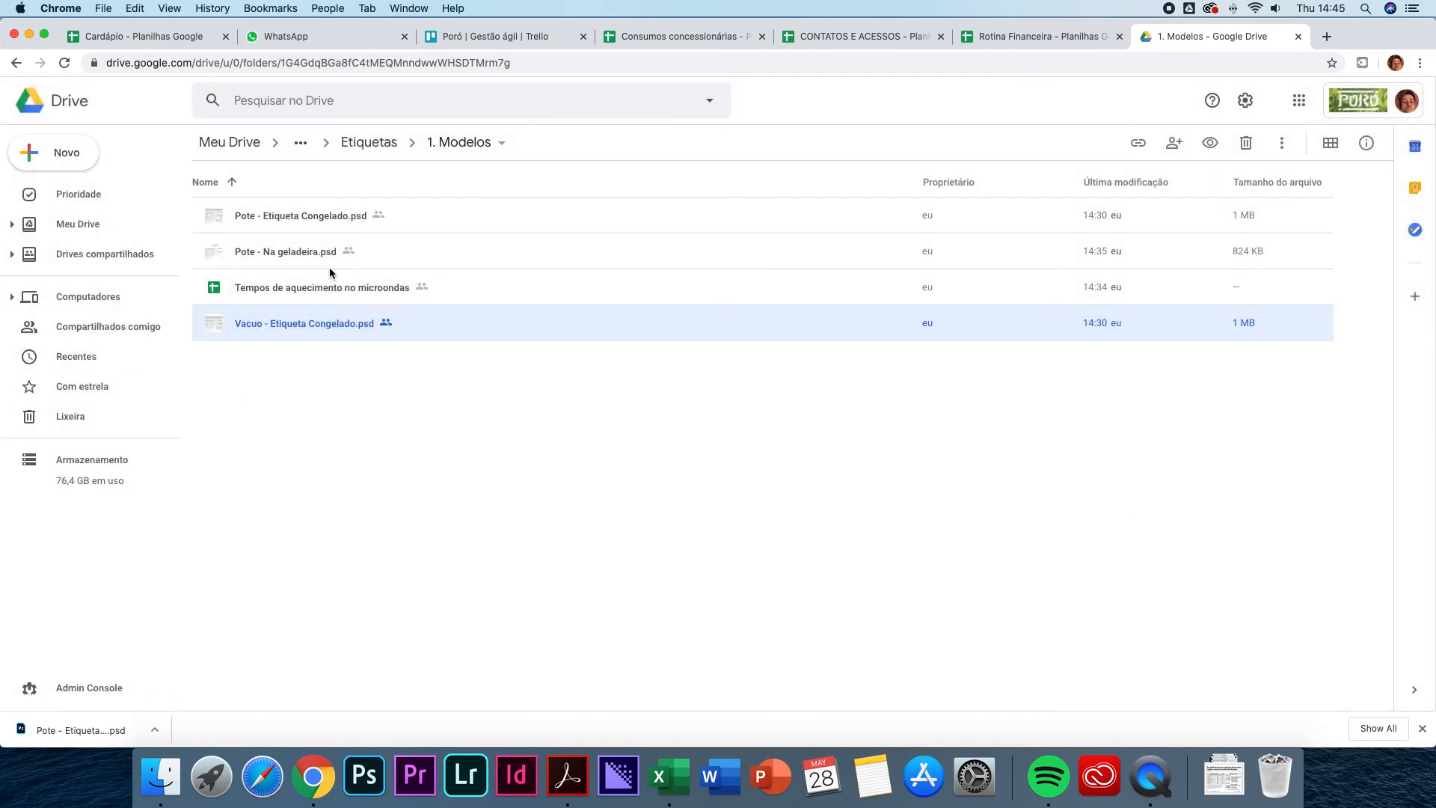
double_click(310, 263)
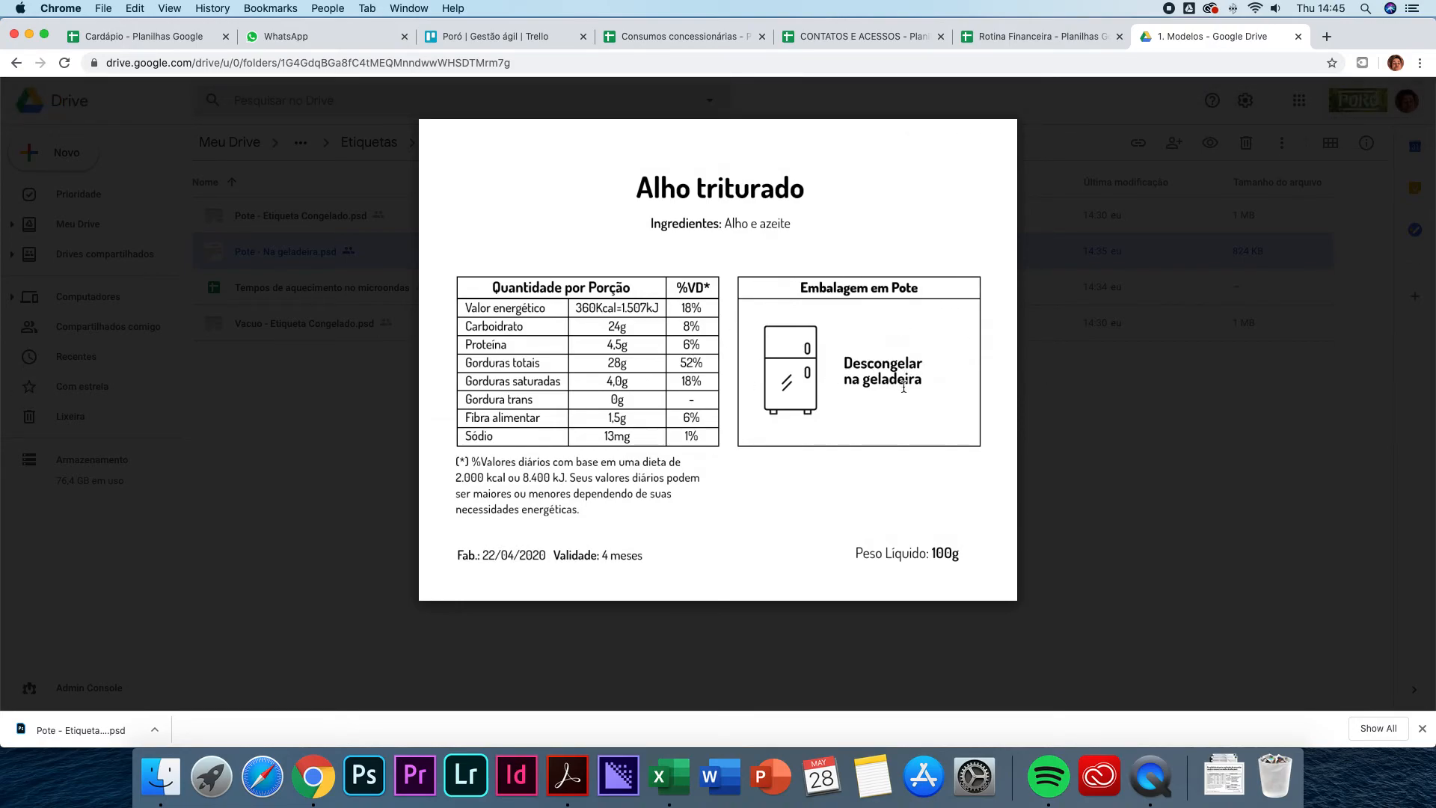
key(Escape)
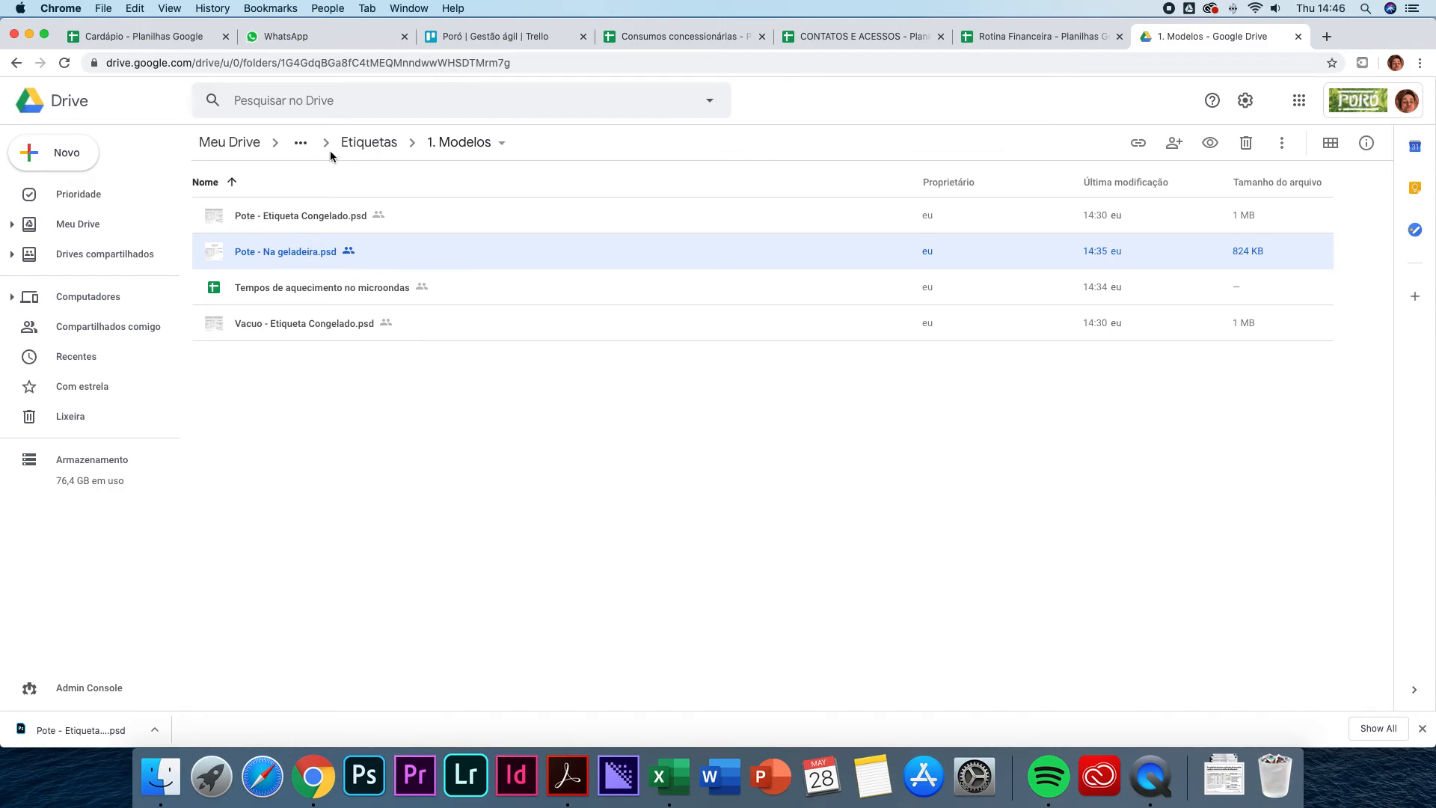
- Look through the 2. Tradicionais folder under Etiquetas, and return to the 1. Modelos folder
click(363, 145)
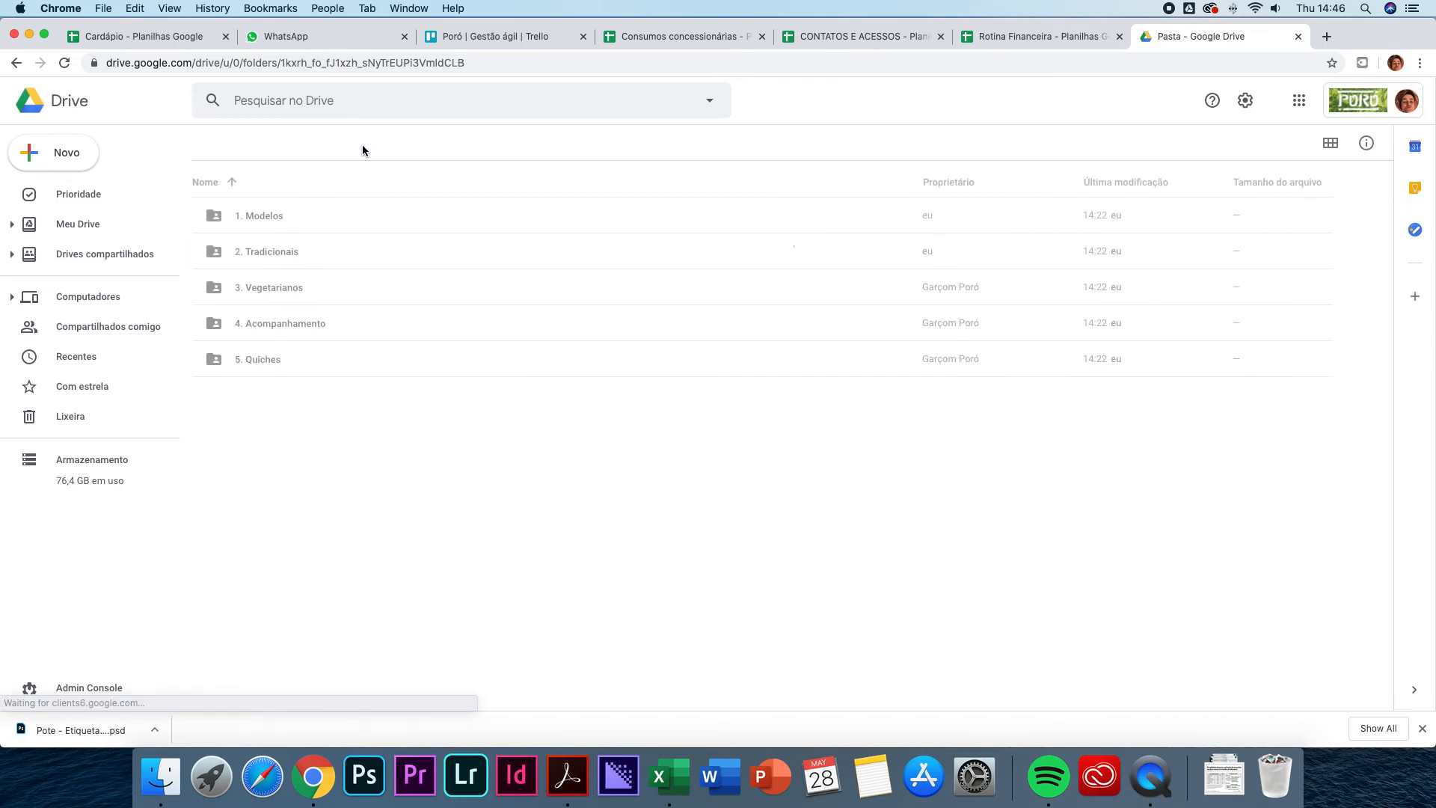
double_click(277, 257)
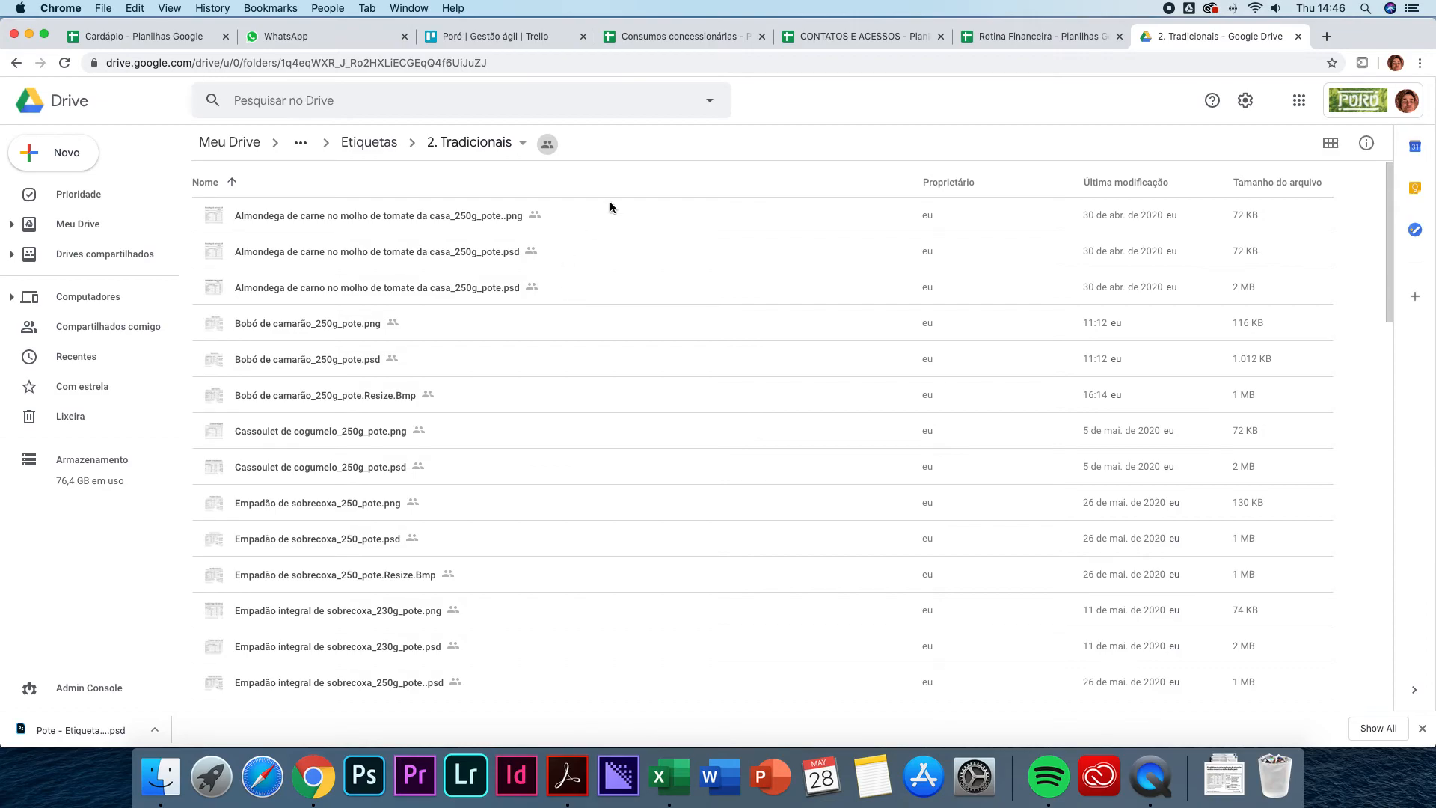
click(368, 142)
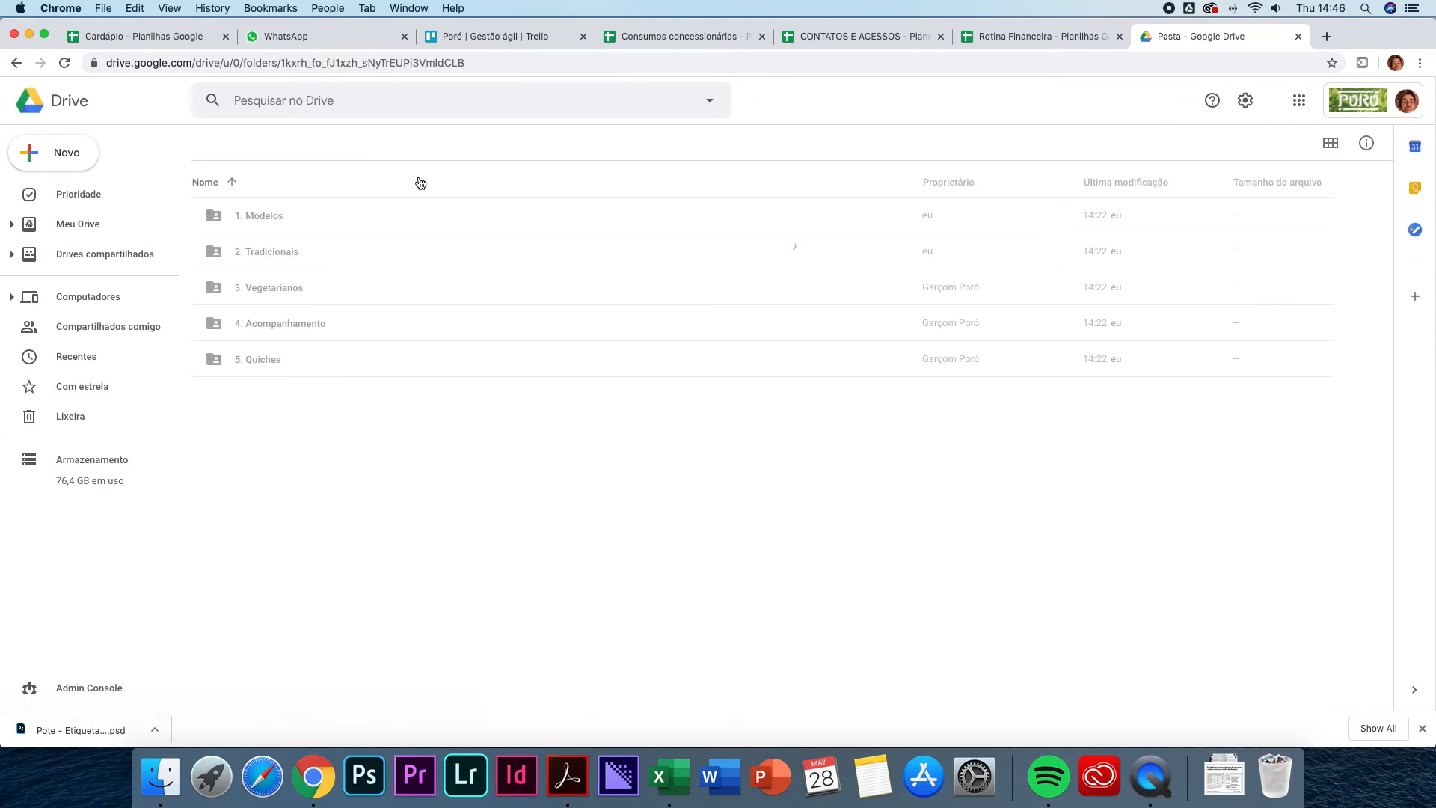
double_click(274, 215)
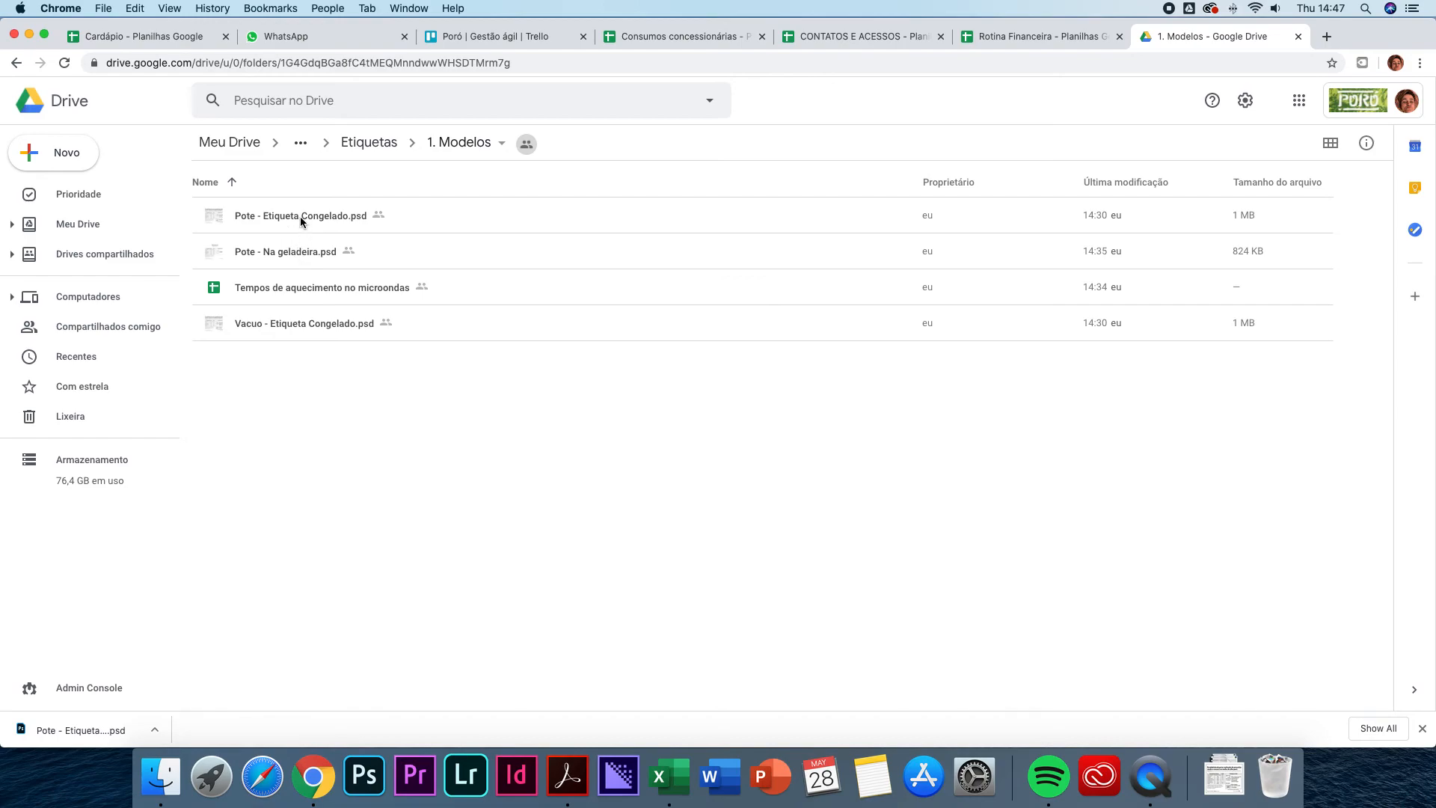
- Preview the Pote - Etiqueta Congelado.psd template again and close the preview
click(301, 219)
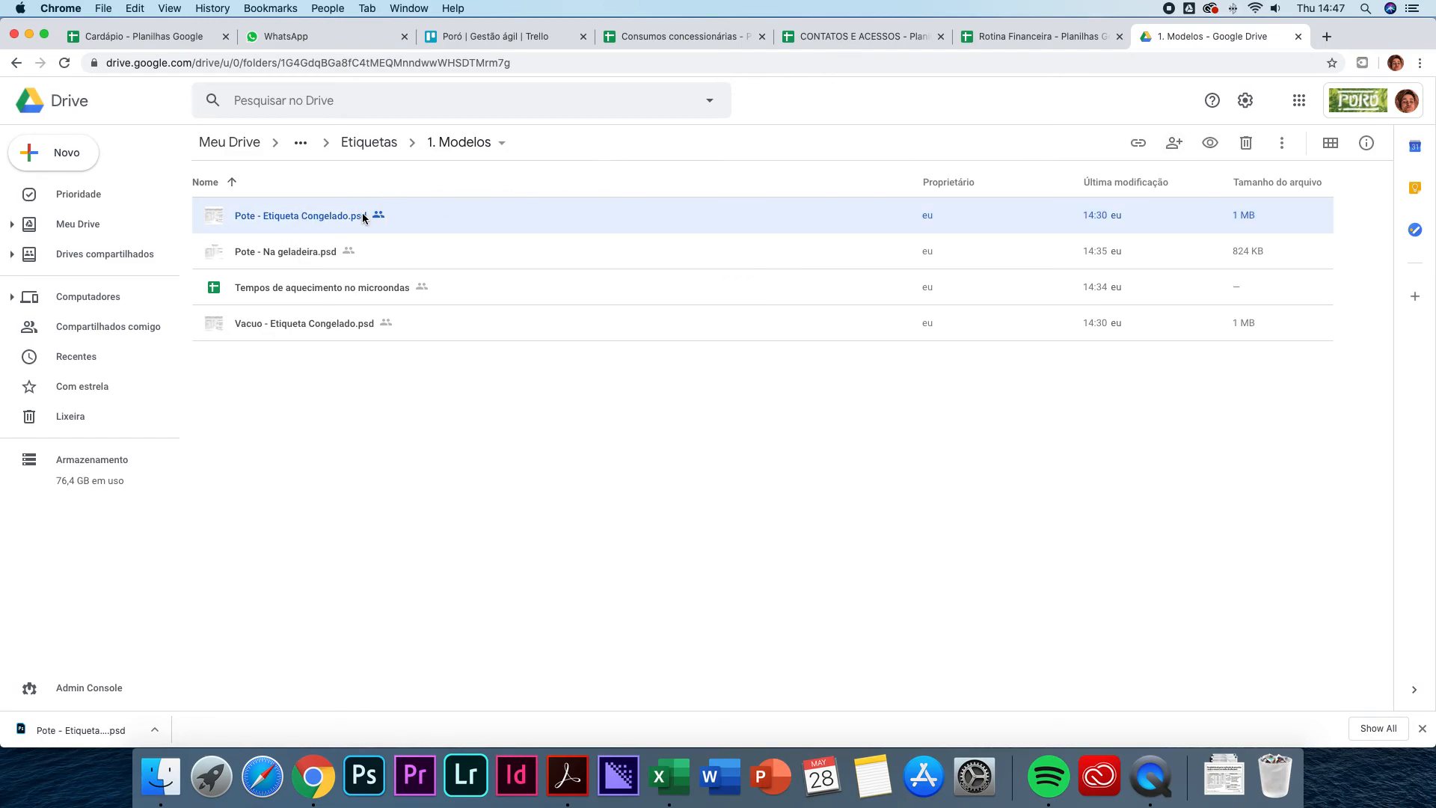
double_click(317, 219)
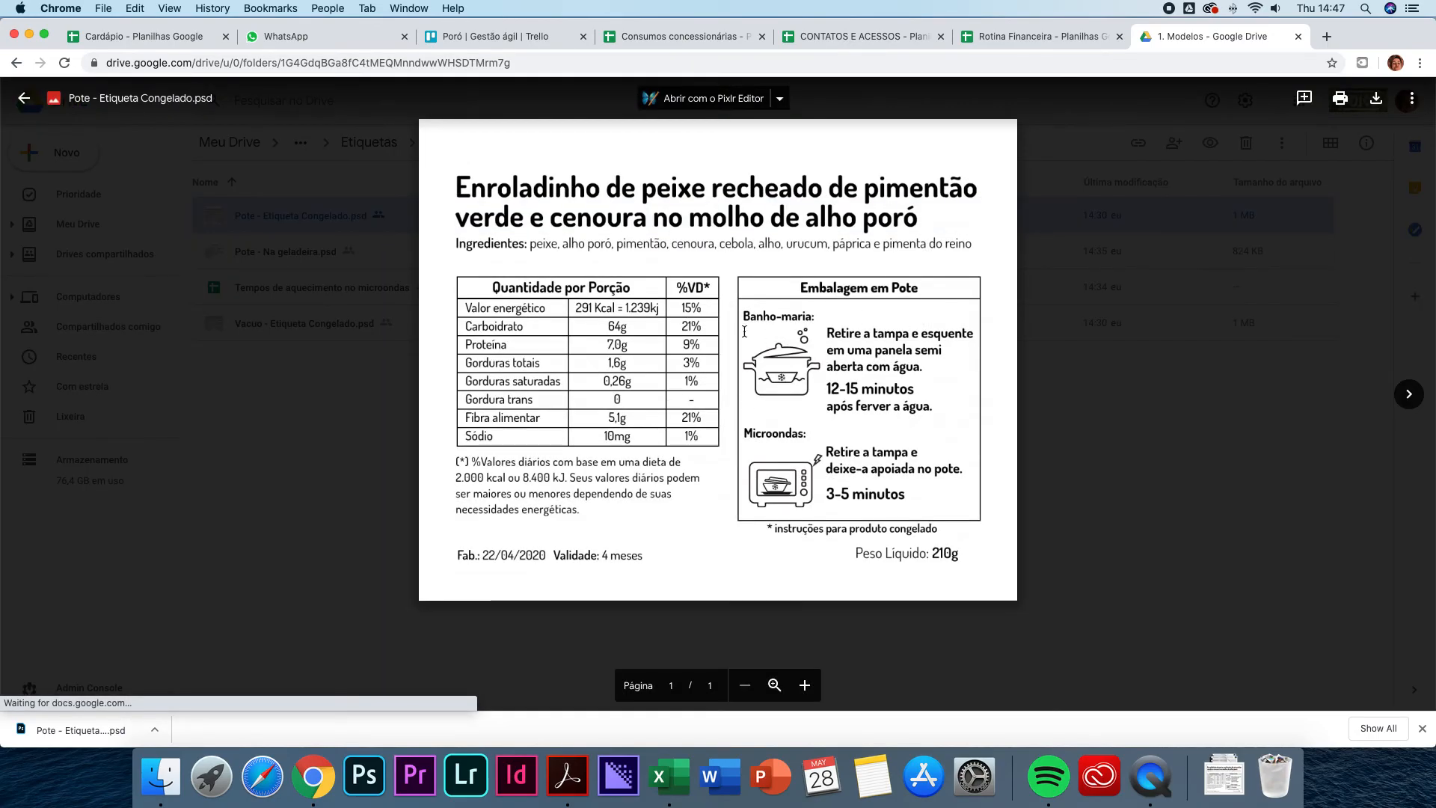
click(1116, 390)
- Go to photopea.com in a new browser tab and open Pote - Etiqueta Congelado (1).psd from the Downloads folder
click(1323, 33)
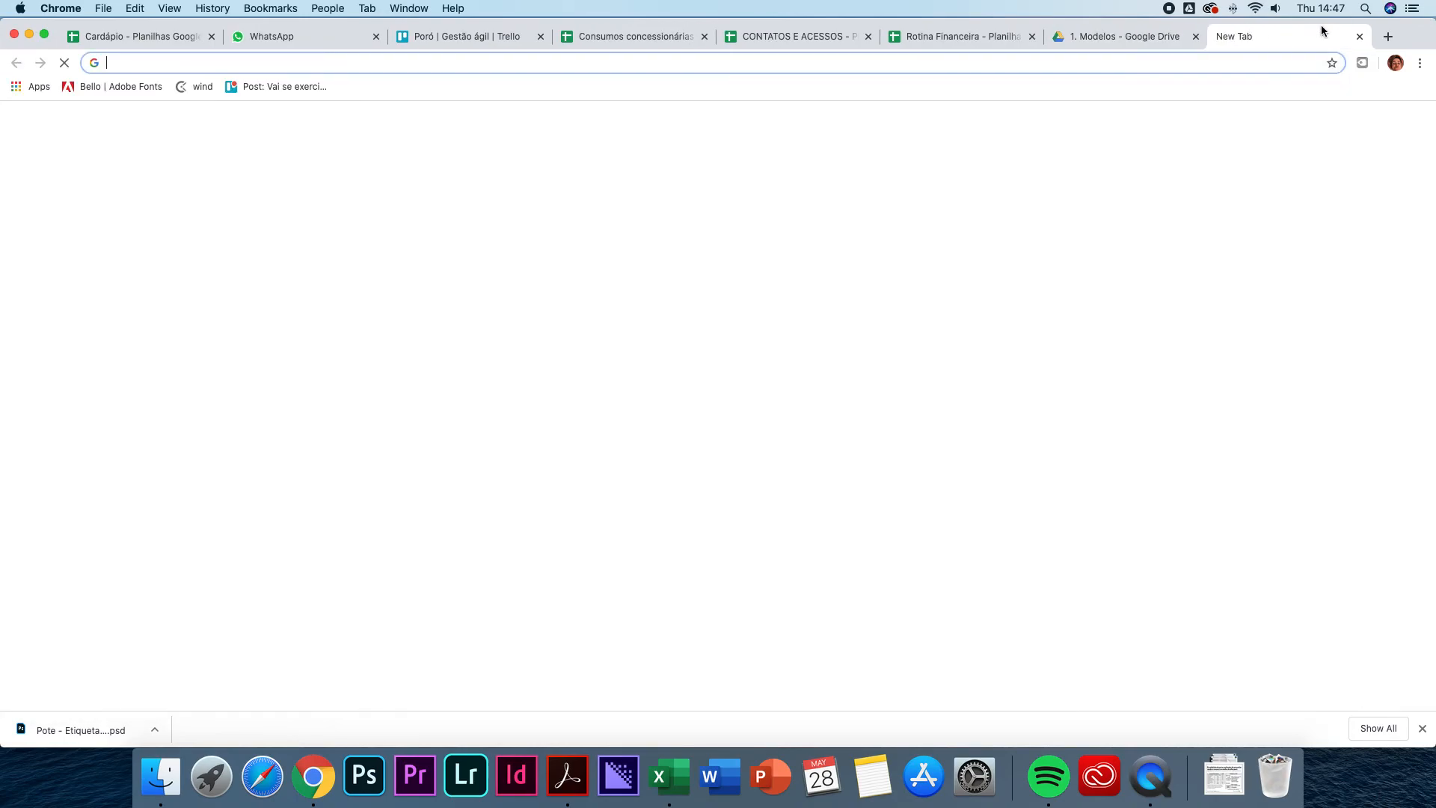
text(photopea.com)
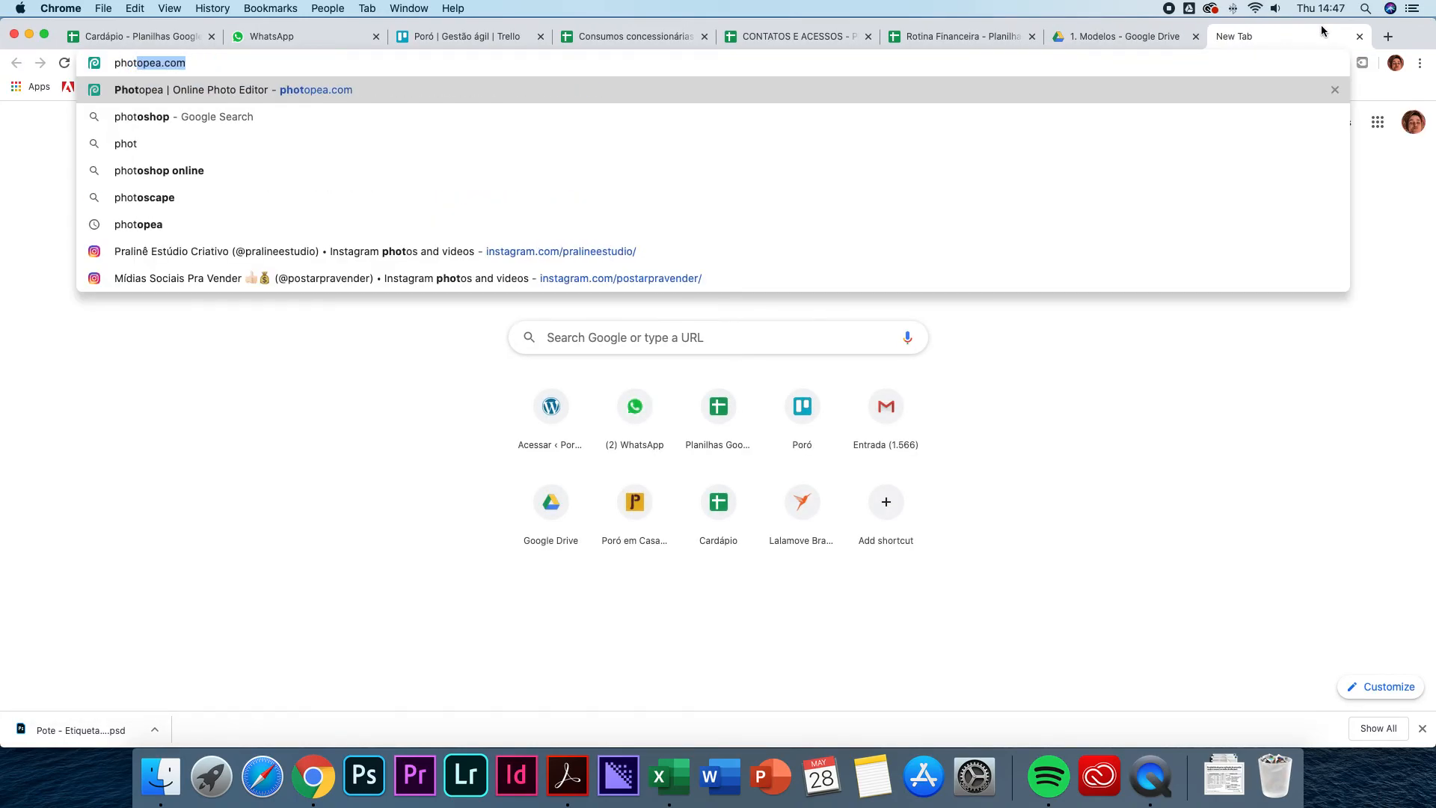
key(Return)
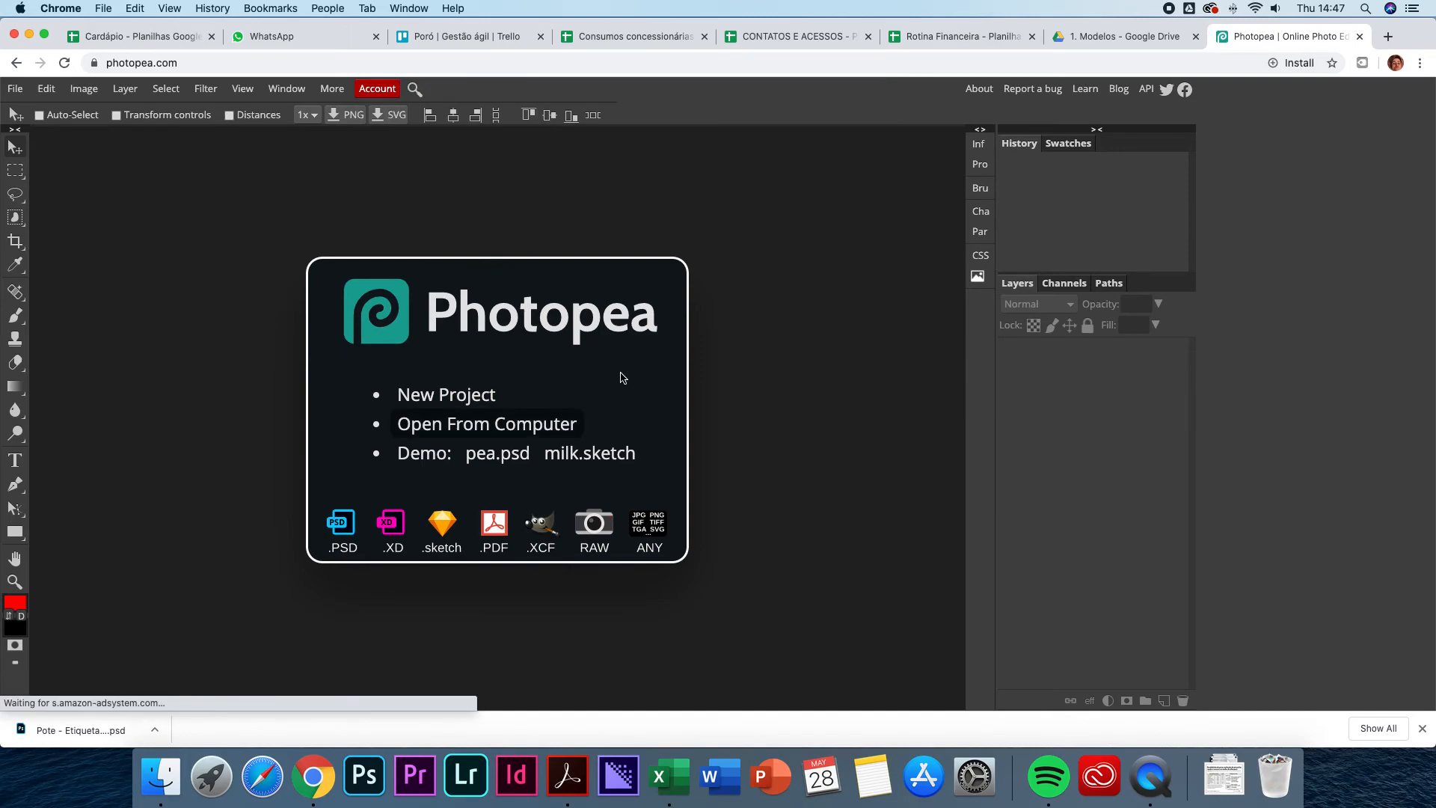
click(448, 424)
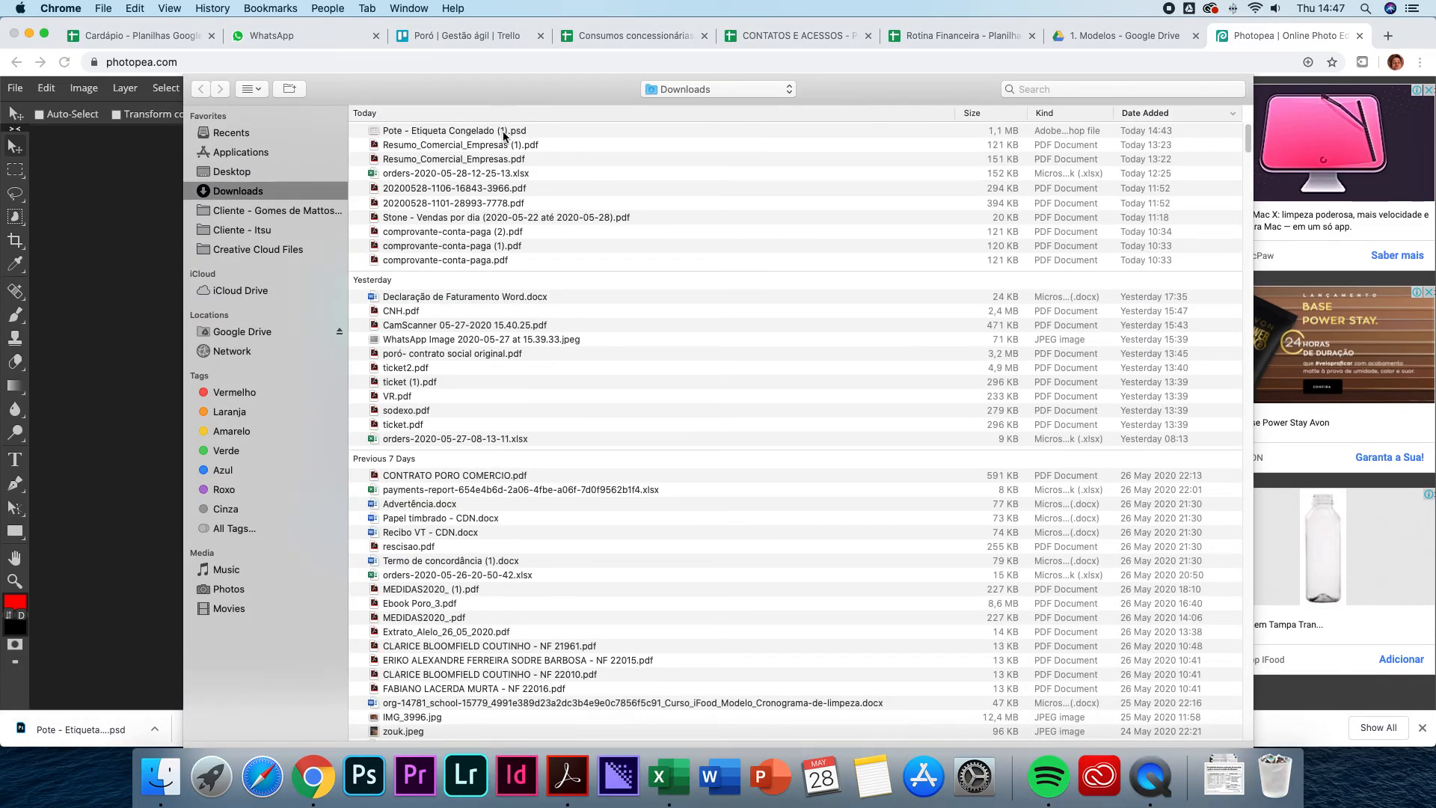
click(504, 136)
double_click(504, 136)
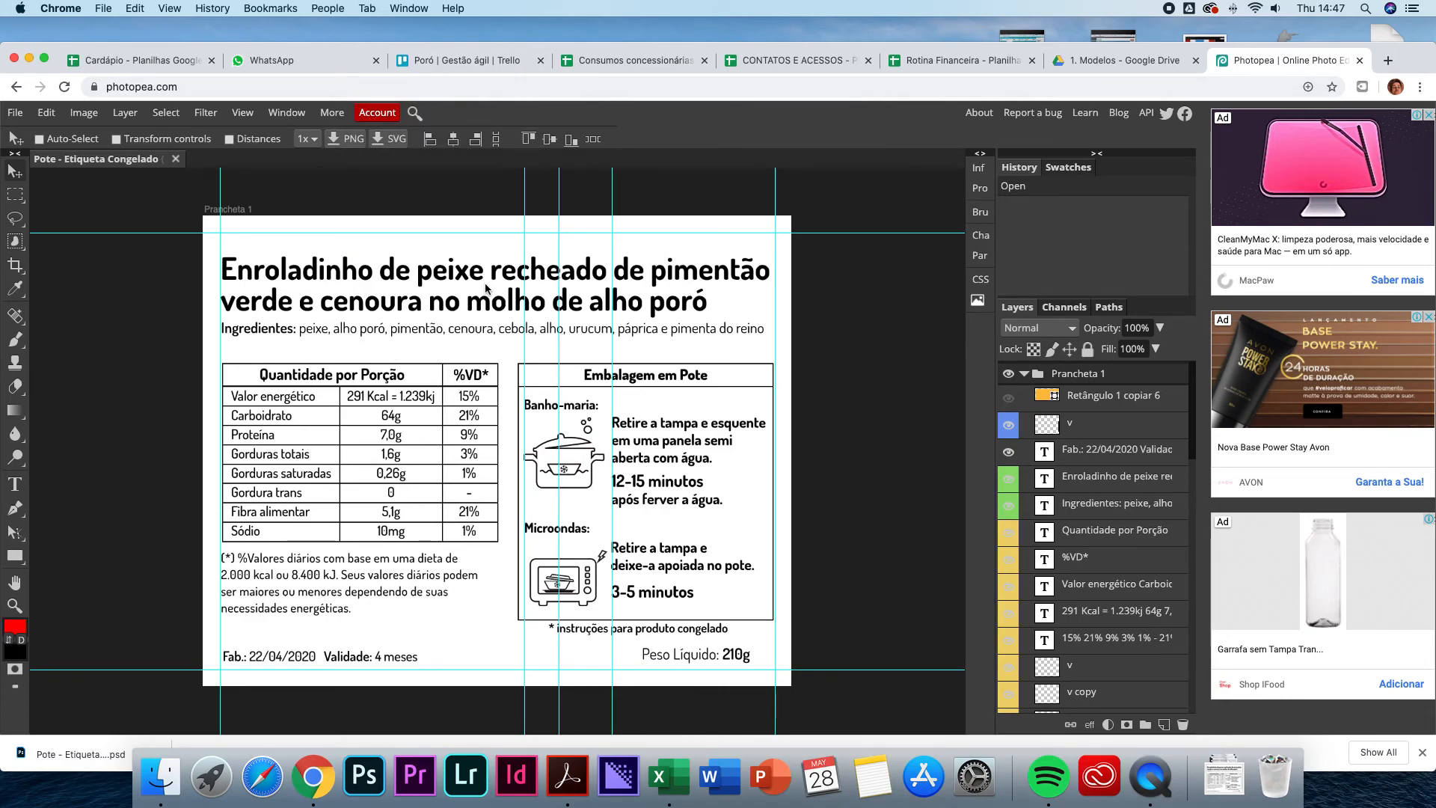
click(15, 484)
click(343, 276)
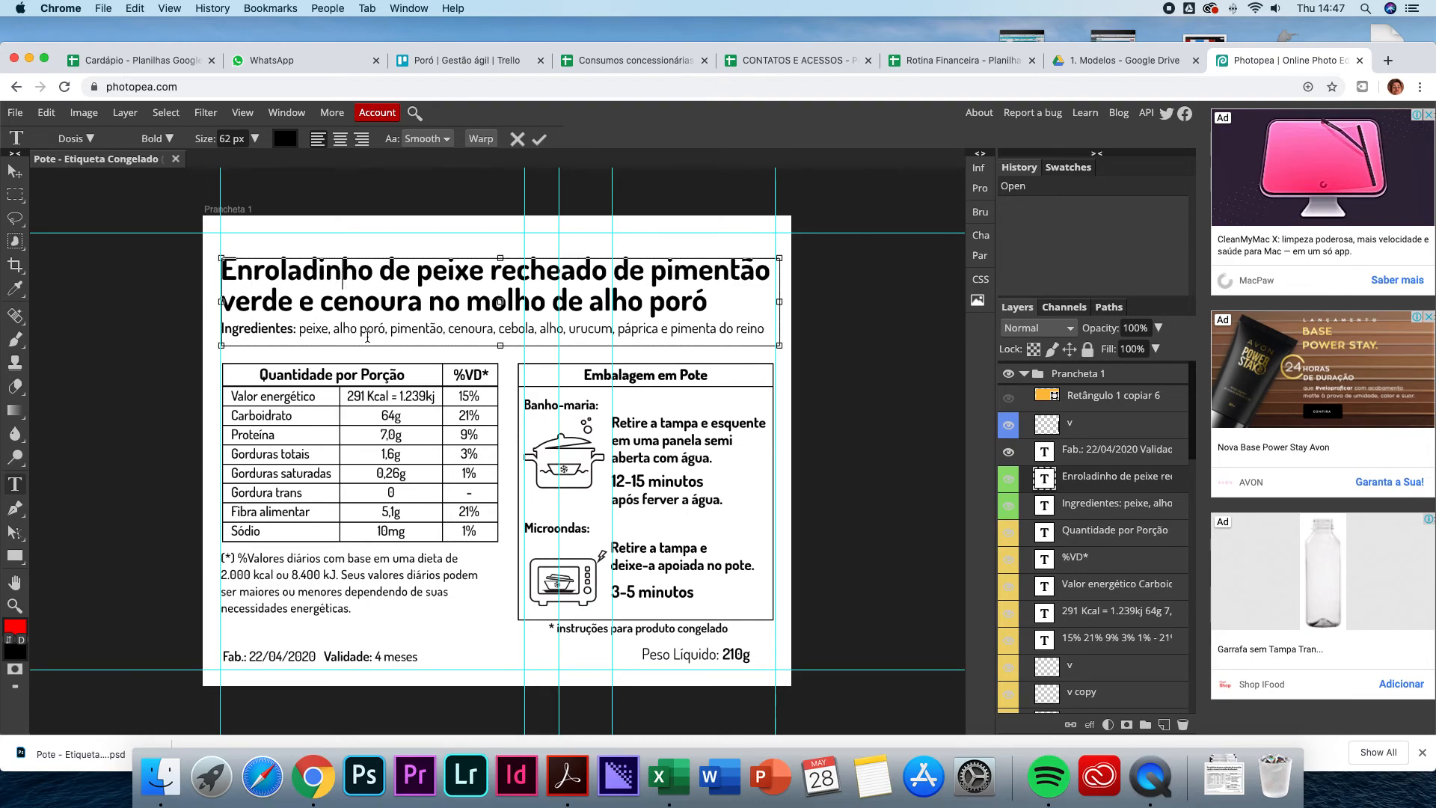
click(410, 299)
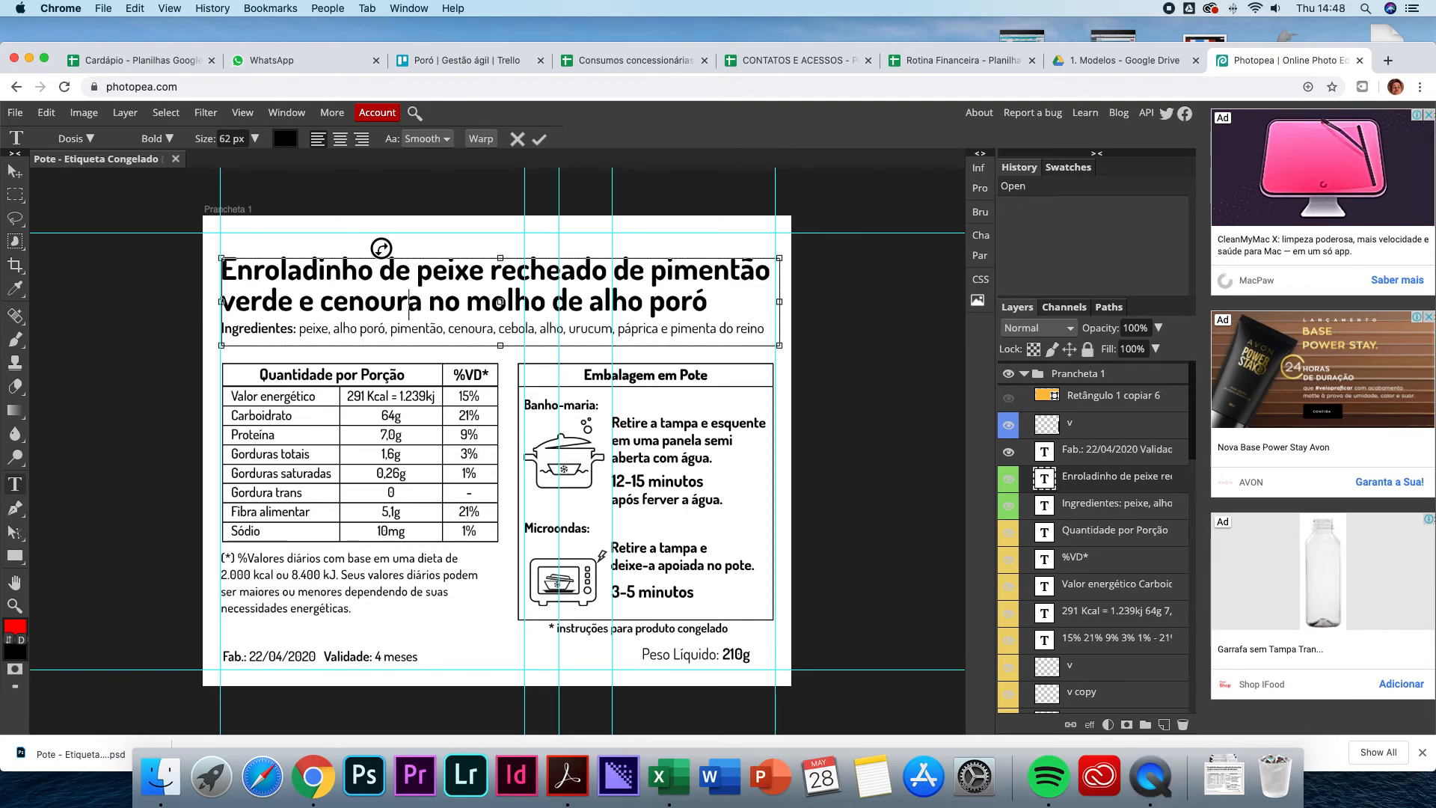
double_click(348, 269)
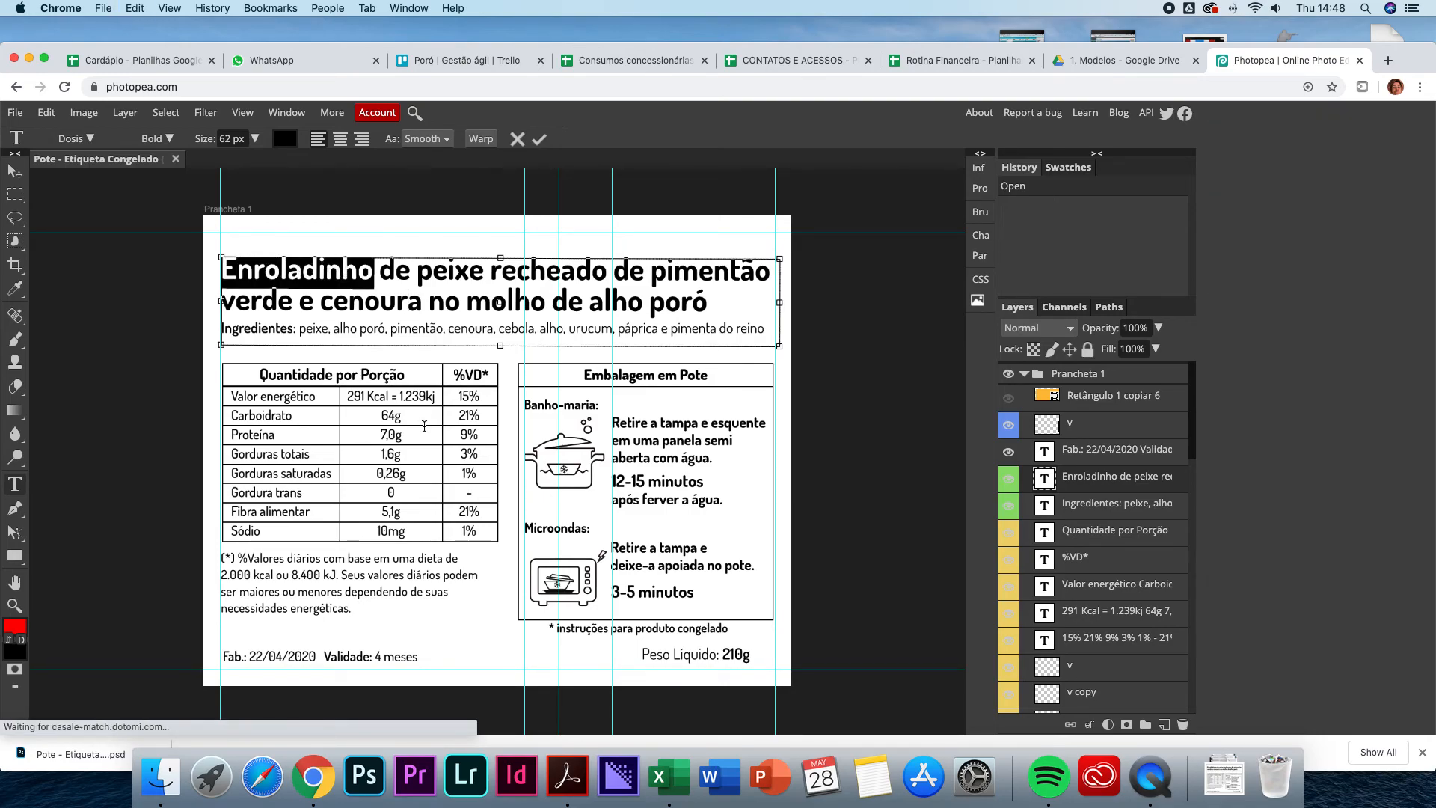
key(shift+Down)
key(Down)
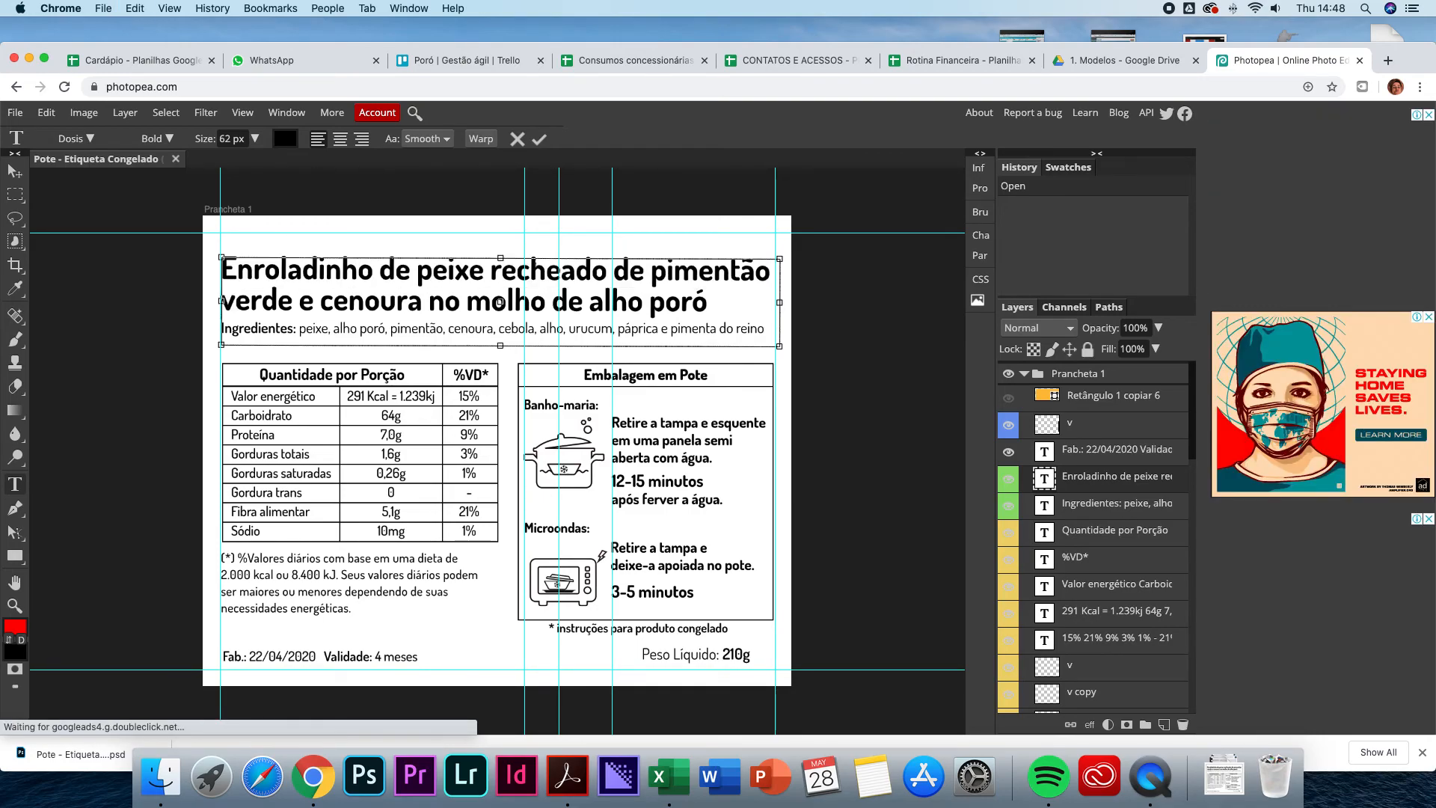
drag(709, 303, 218, 248)
text(Molho)
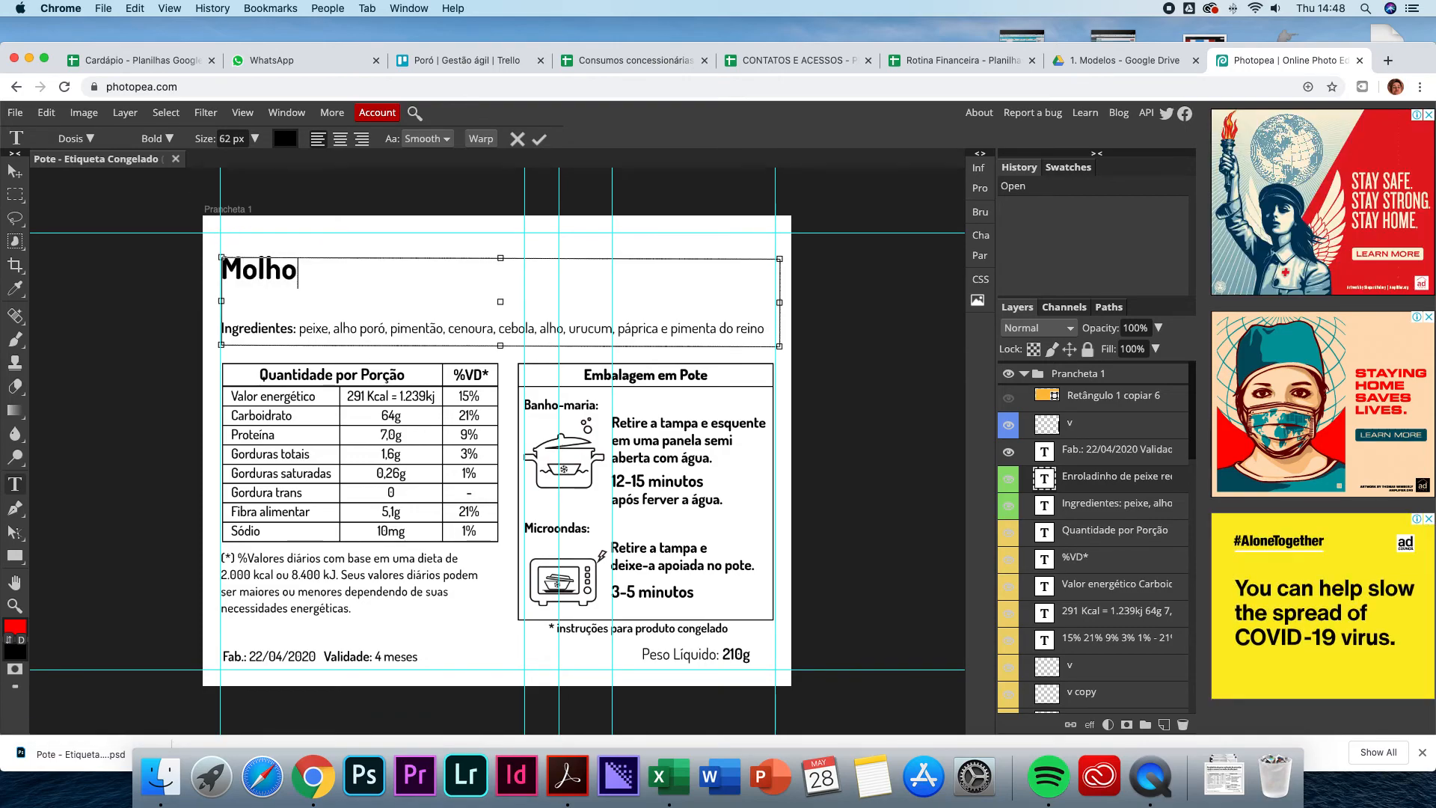
text( de tomate)
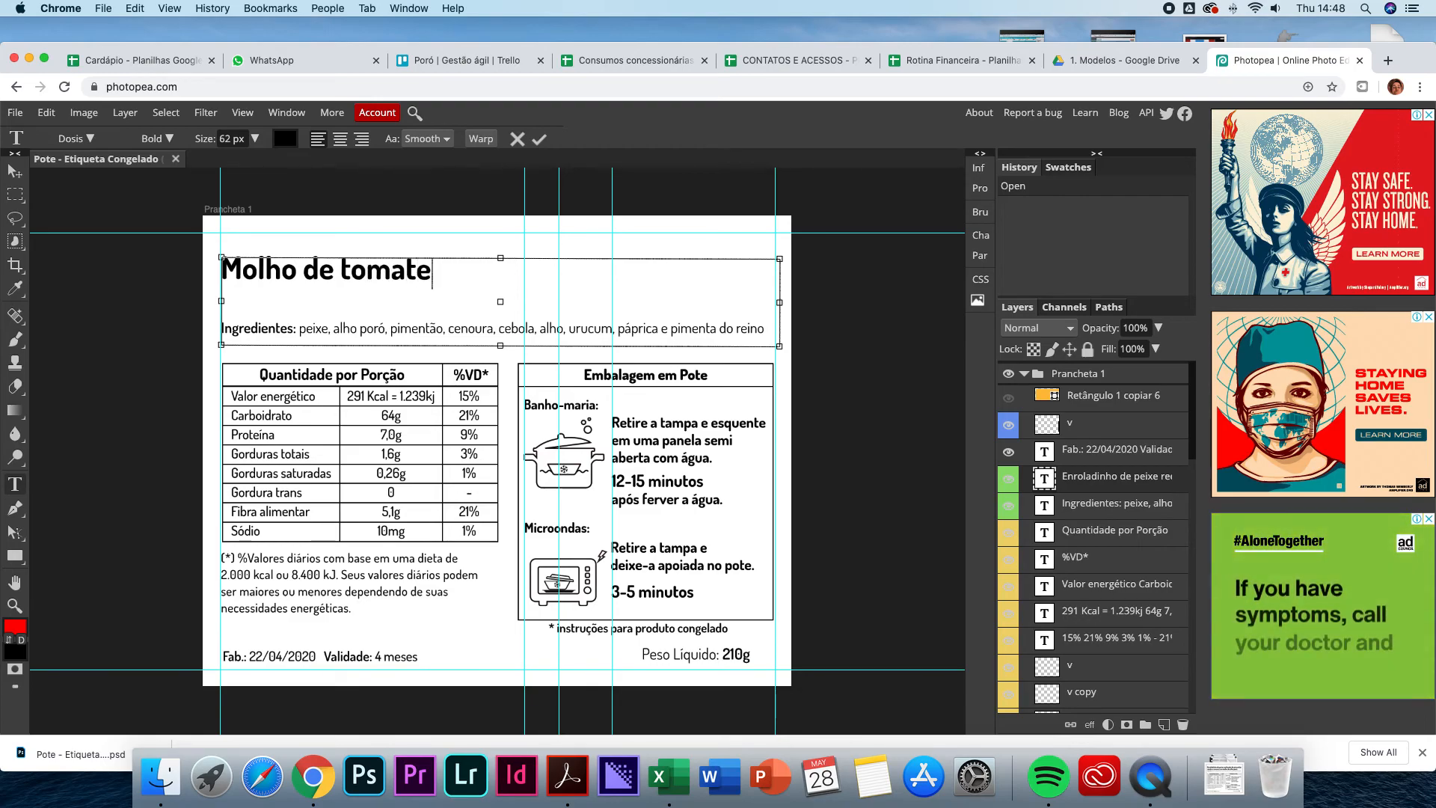
text( da casa)
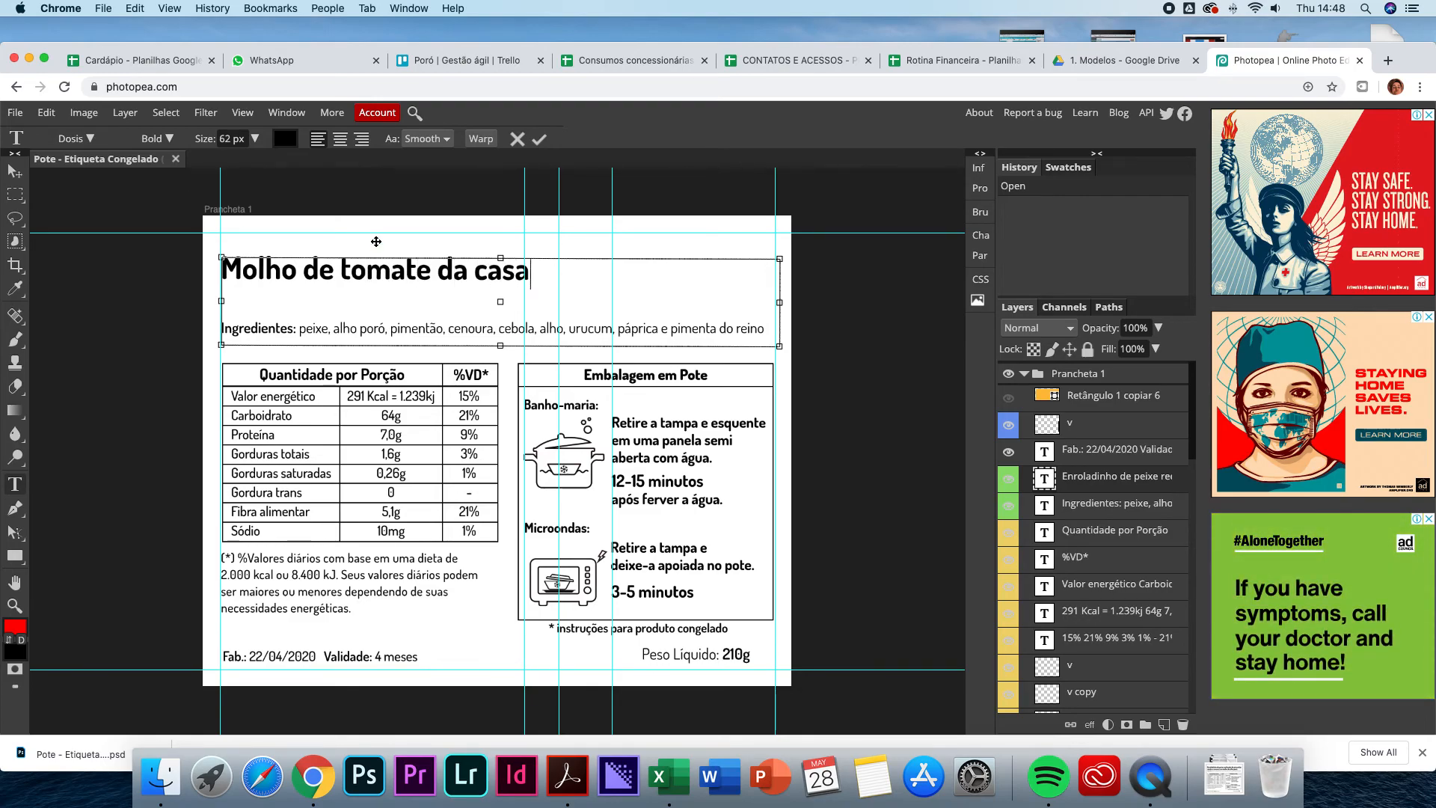
drag(500, 345, 218, 245)
double_click(504, 264)
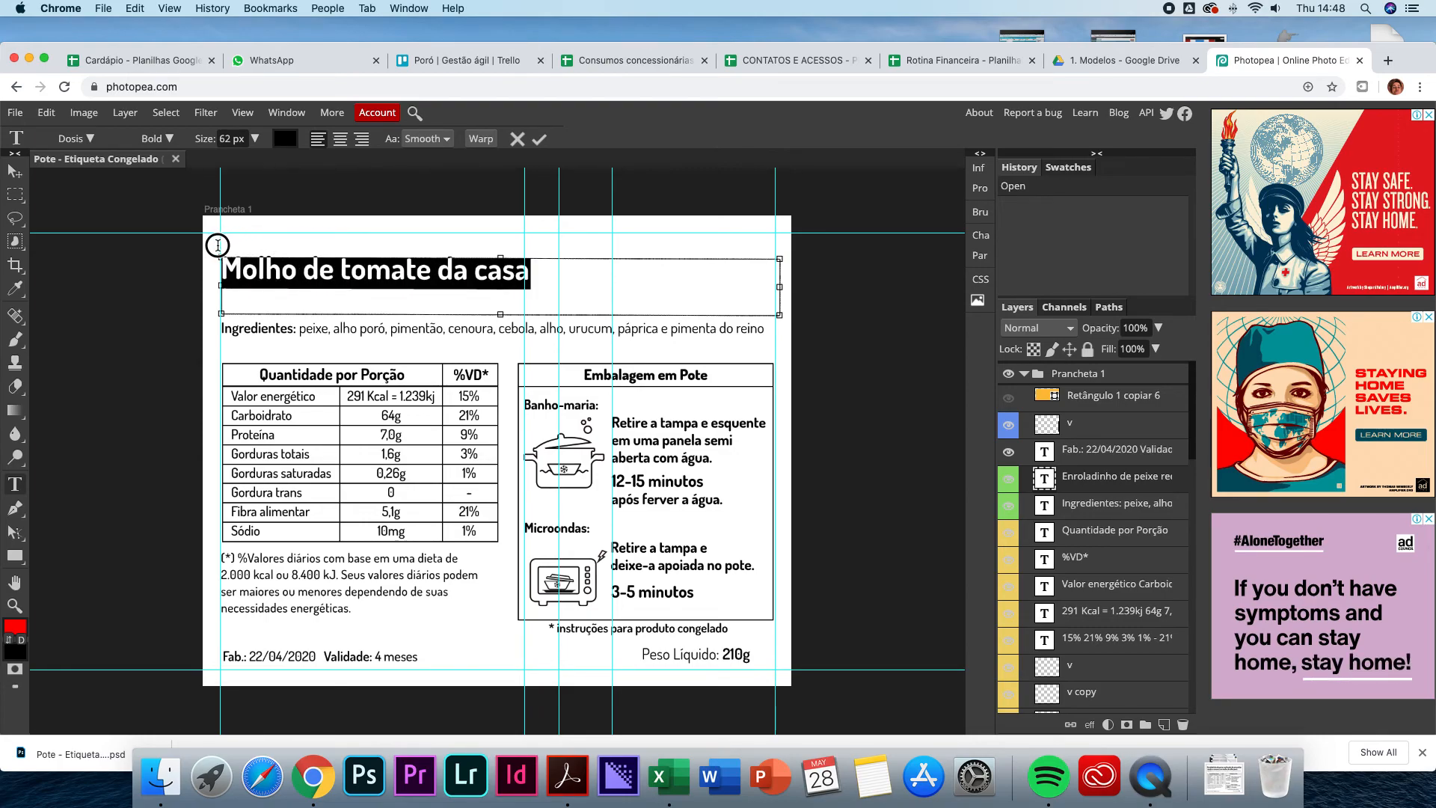
click(340, 139)
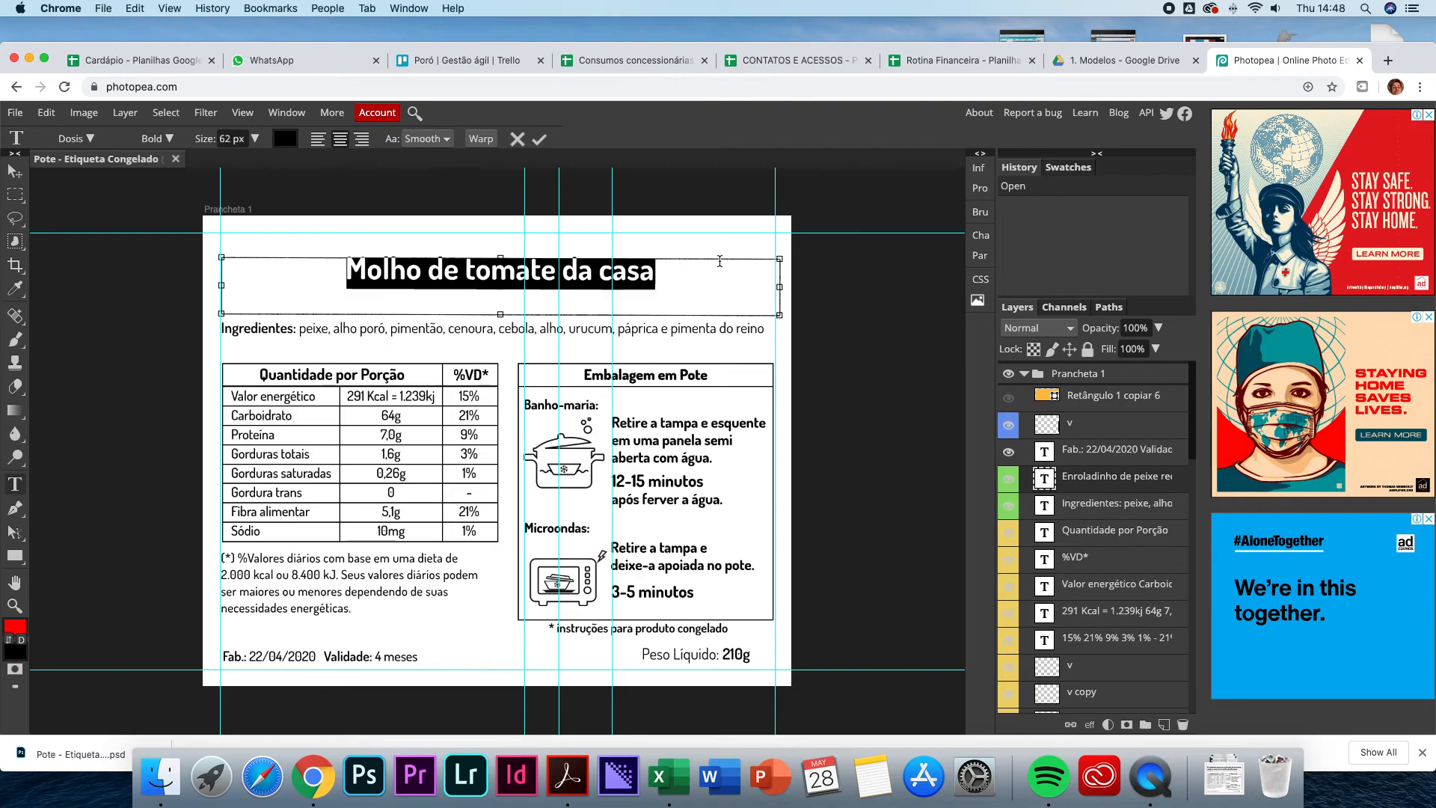
key(Escape)
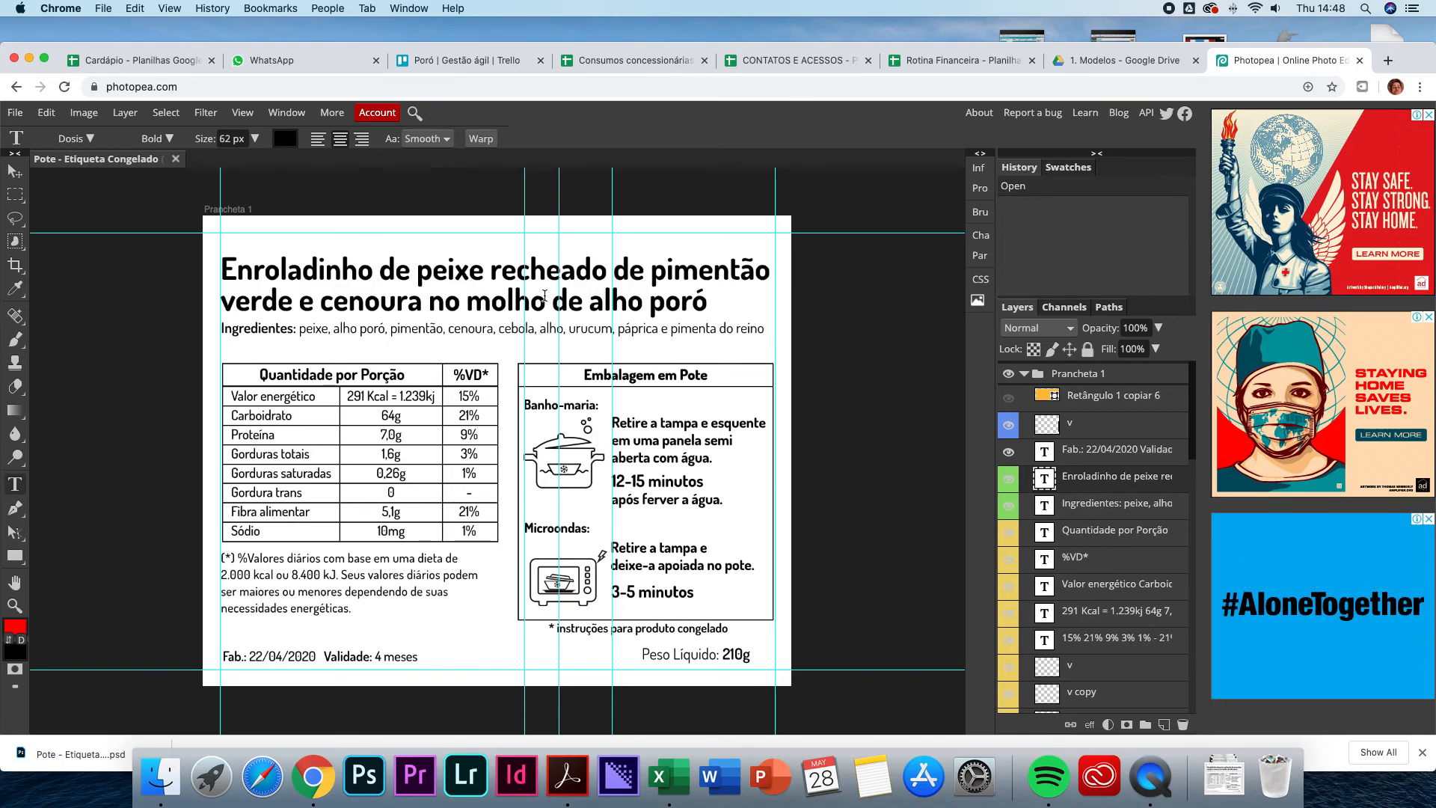
- Replace the label's title text with "Molho de tomate da casa"
click(359, 271)
drag(223, 267, 710, 303)
text(Mol)
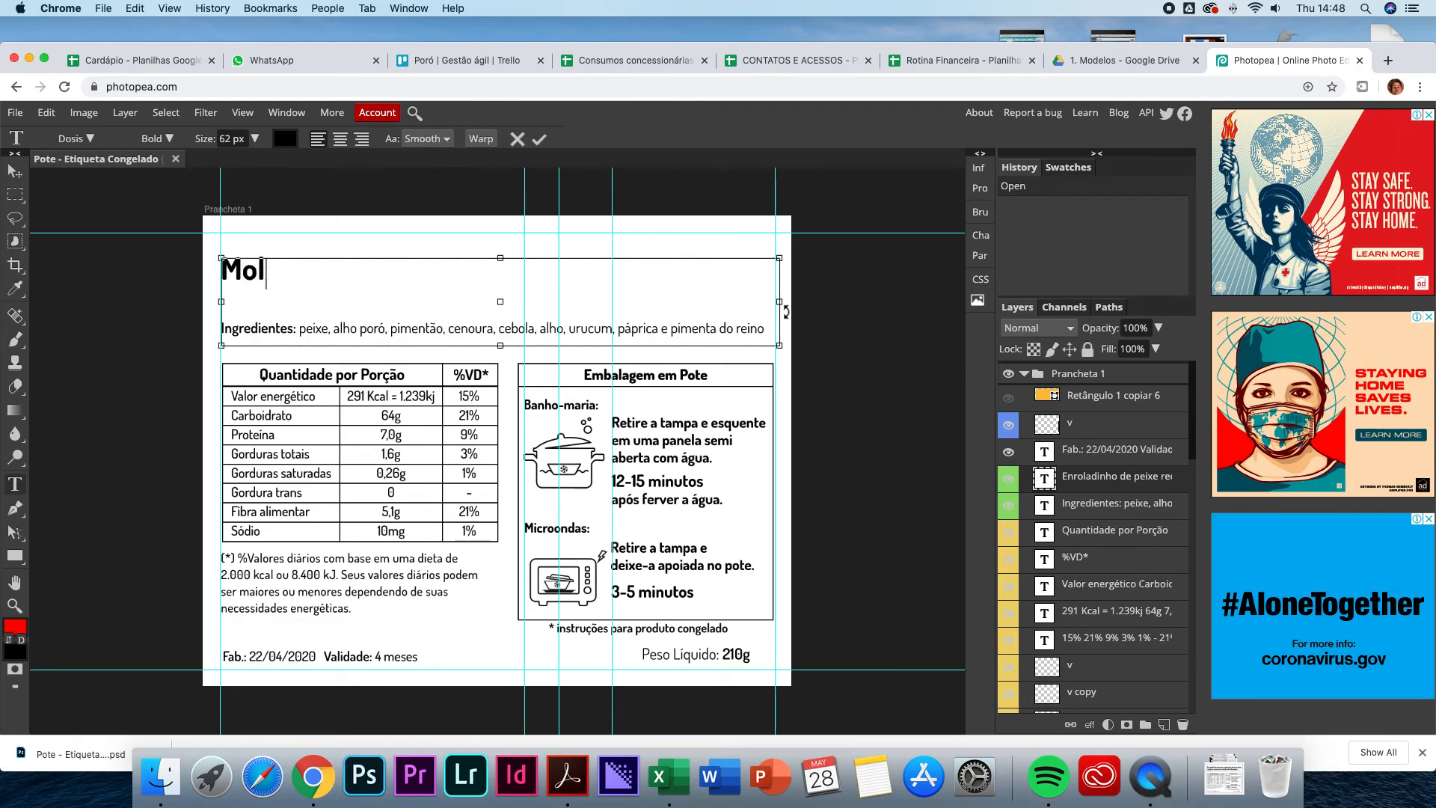
text(ho de tomate da casa)
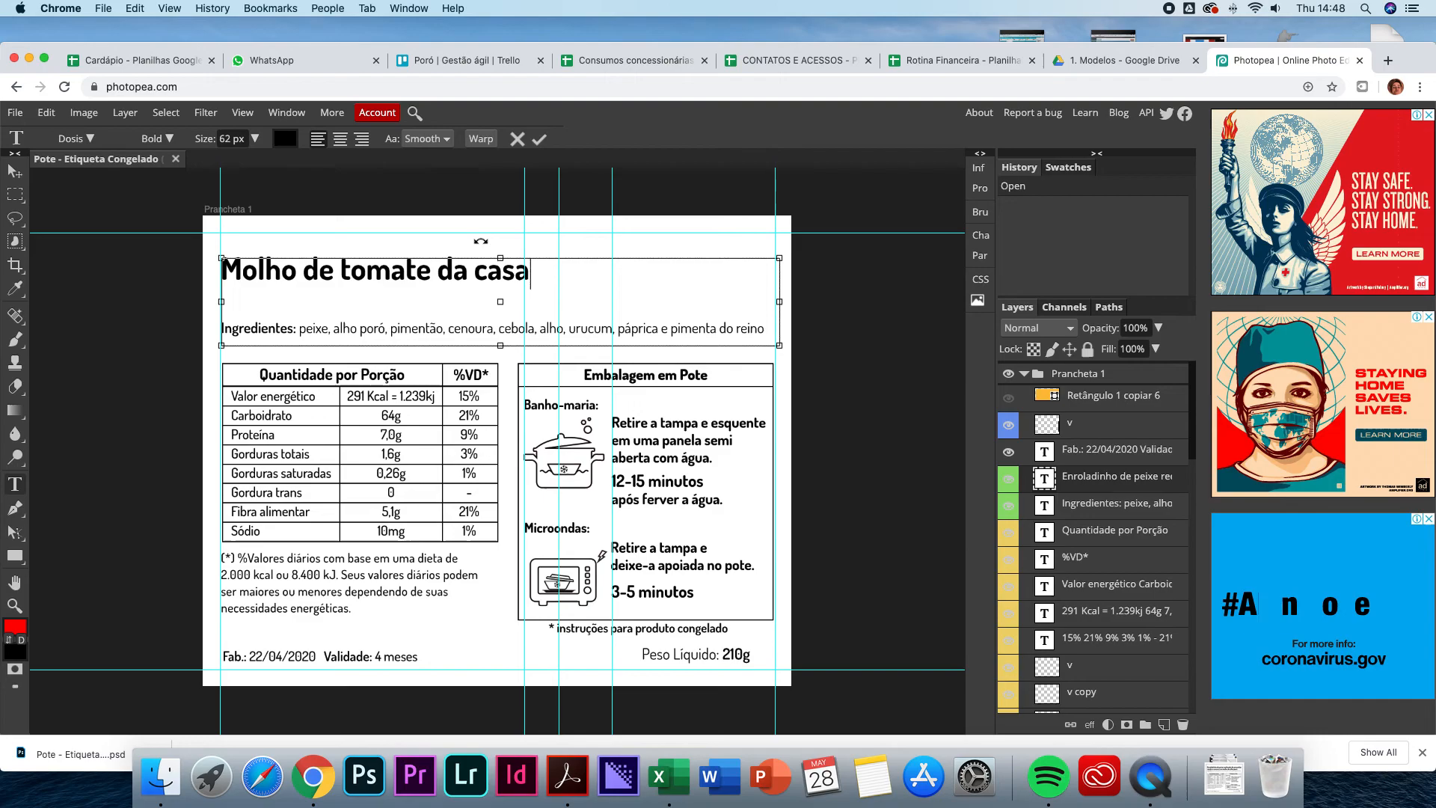
- Centre the title text and shorten its text box so it ends above the ingredients line
drag(533, 271, 200, 272)
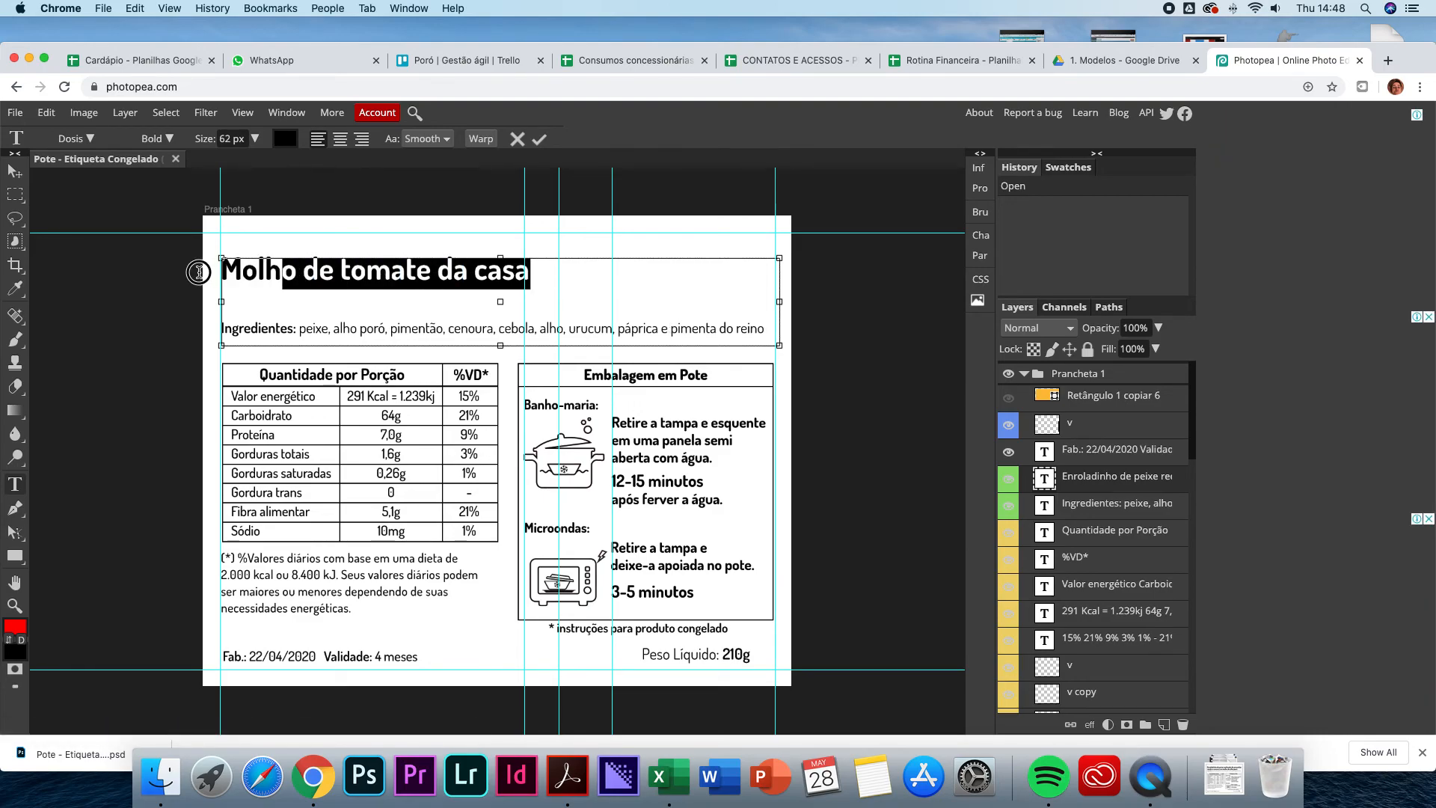
key(super+shift+c)
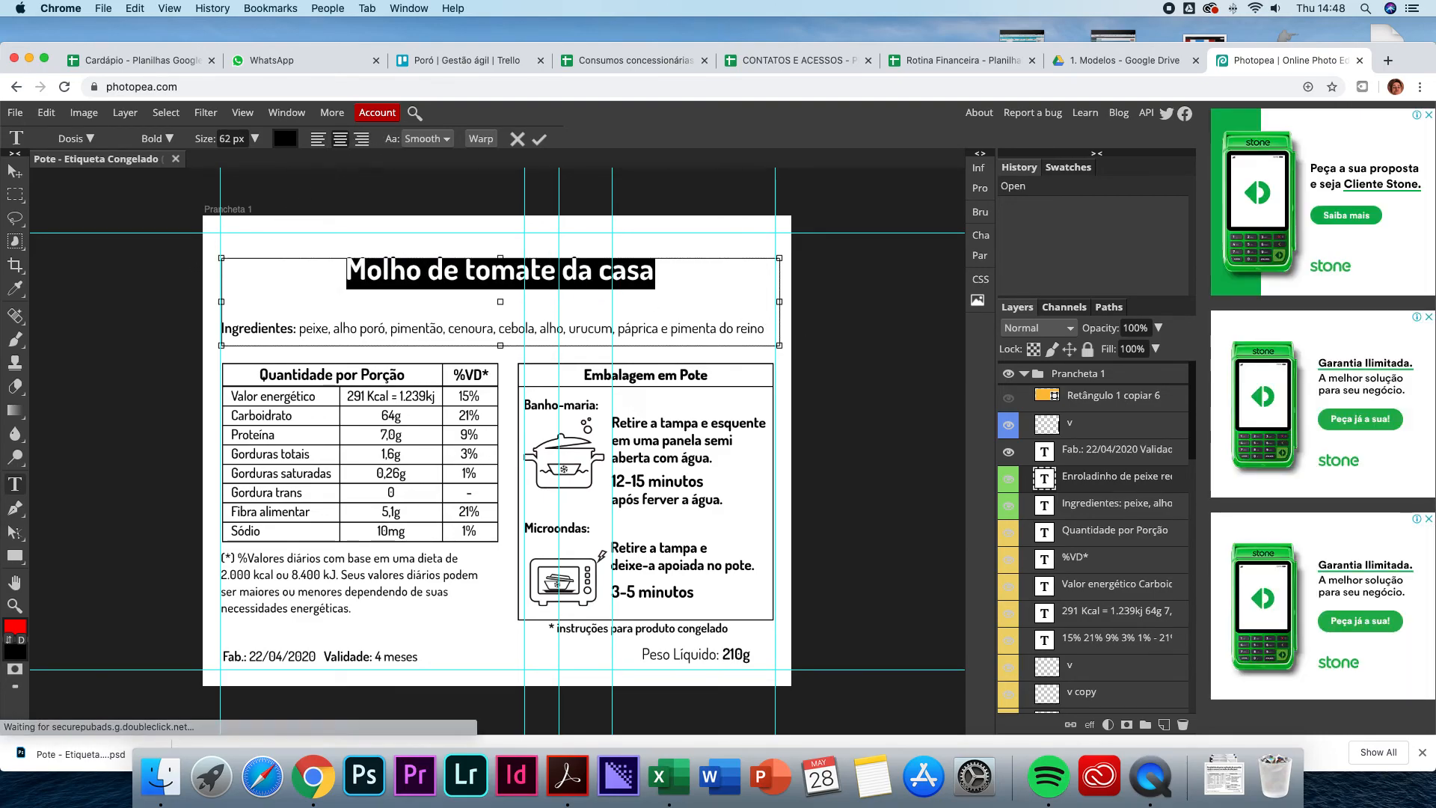
drag(500, 338, 500, 308)
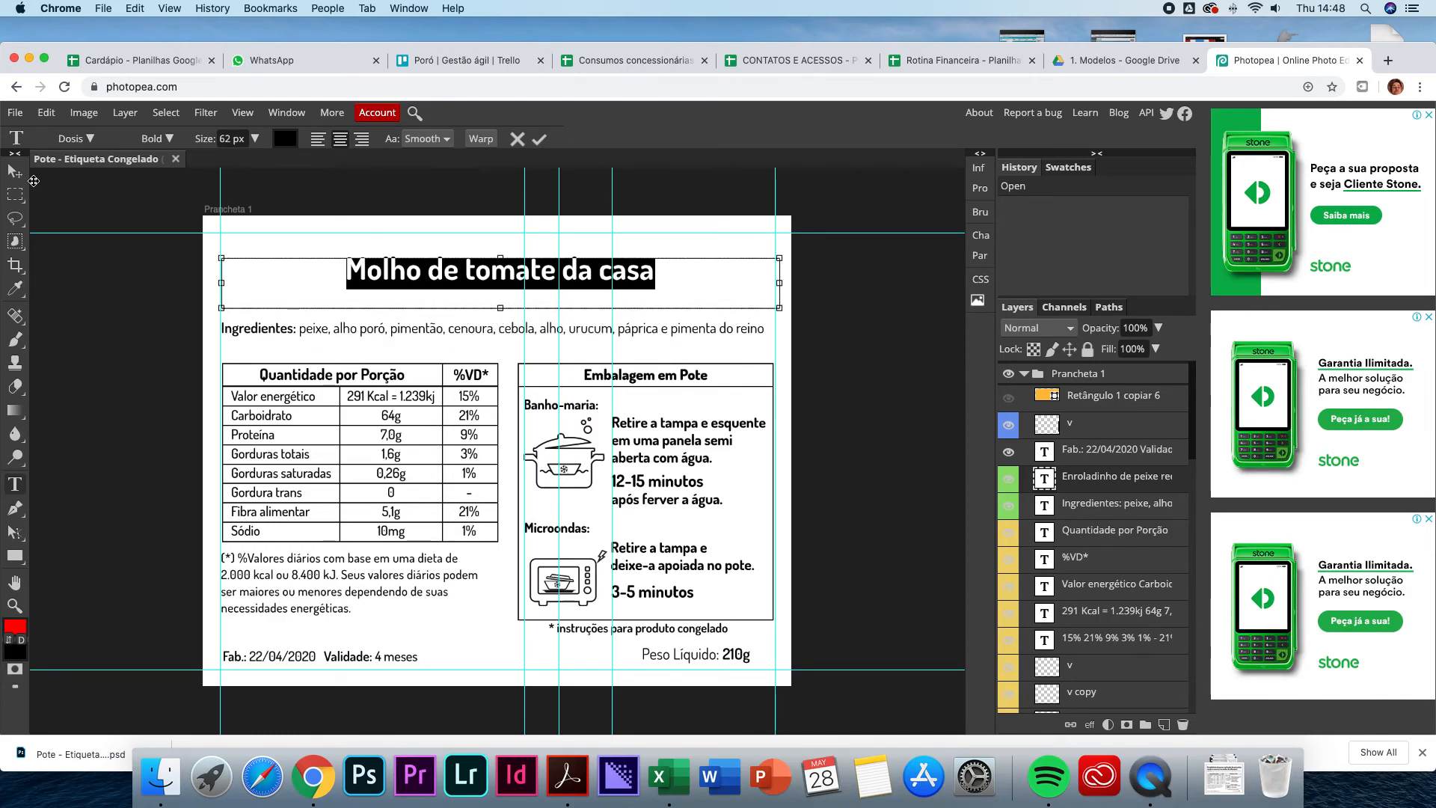
click(15, 170)
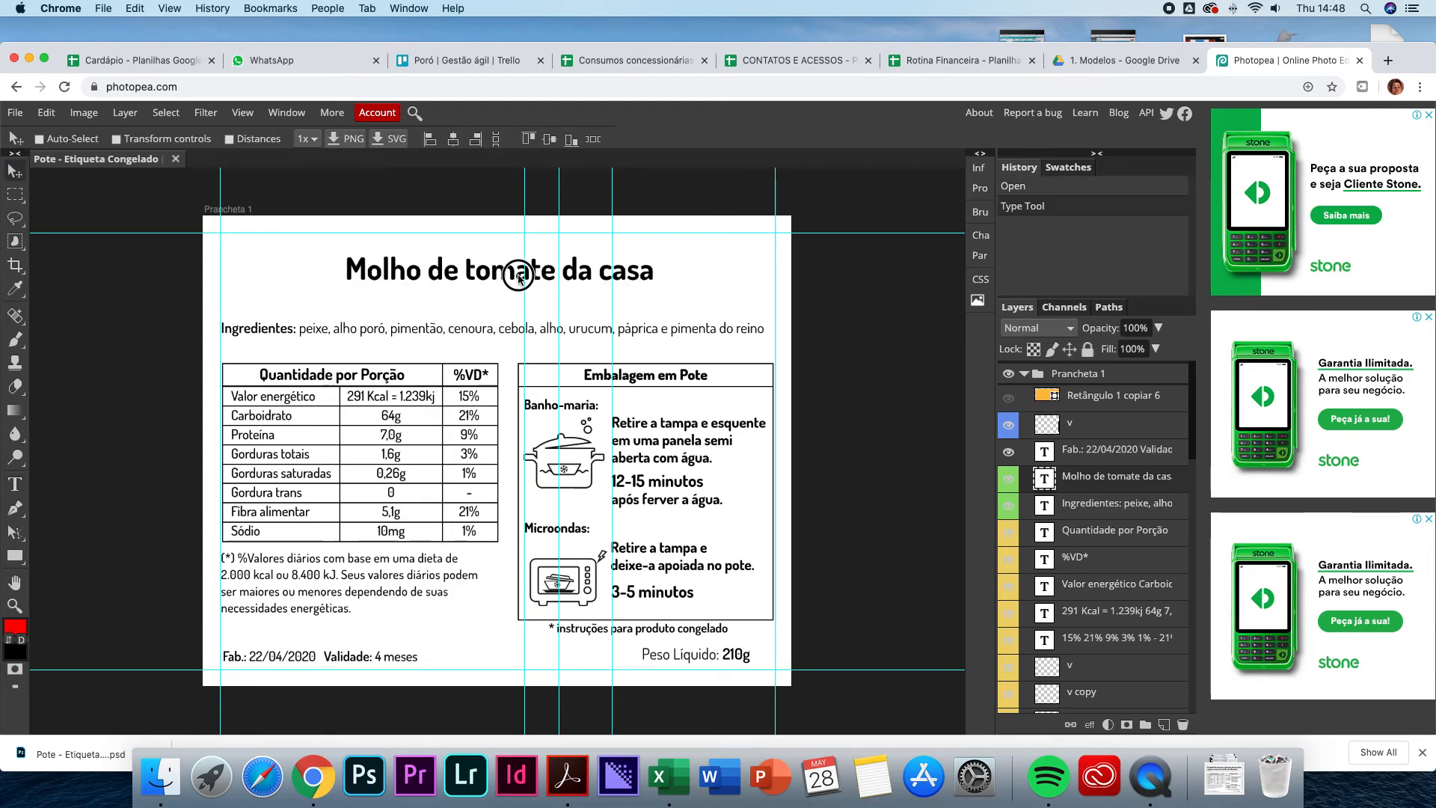
- Nudge the title text up slightly with the Move tool
drag(522, 281, 522, 281)
key(Up)
key(Up)
key(Up)
key(Up)
key(Up)
key(Up)
key(Up)
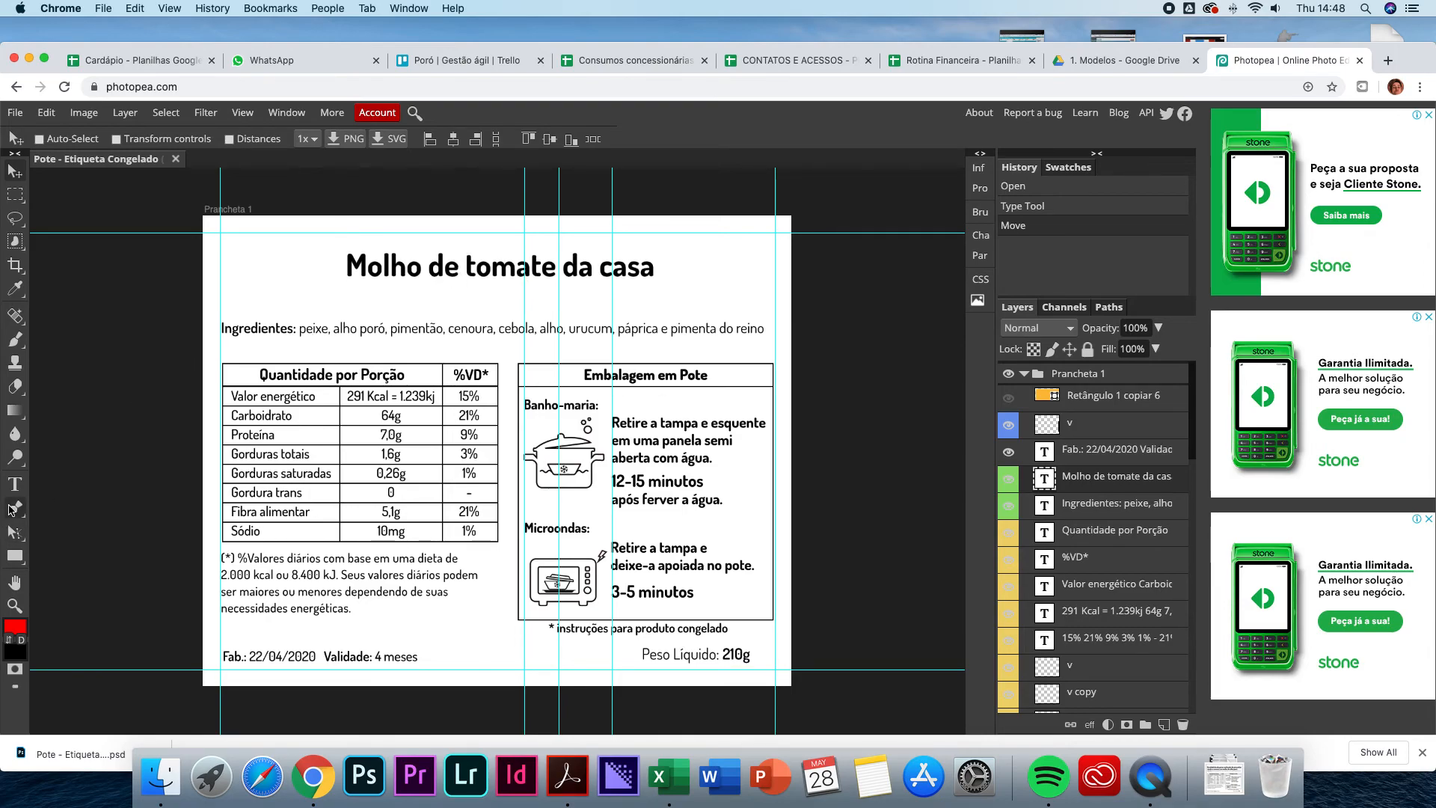
- Replace the ingredients list after "Ingredientes:" with "tomate, cebola, alh", shorten its text box and shift it slightly up
key(t)
click(320, 330)
drag(300, 330, 798, 364)
text(te, )
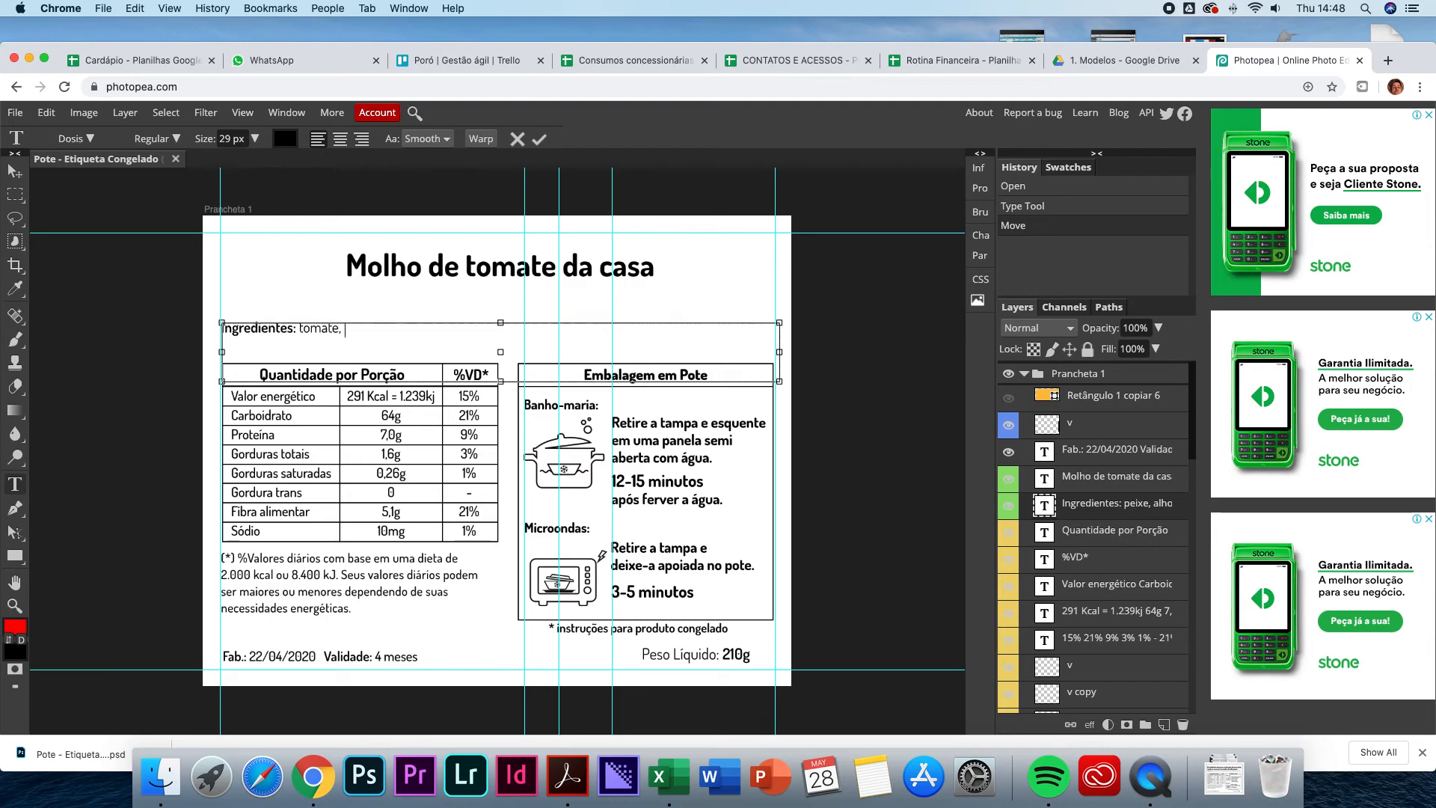
text(cebola, alho)
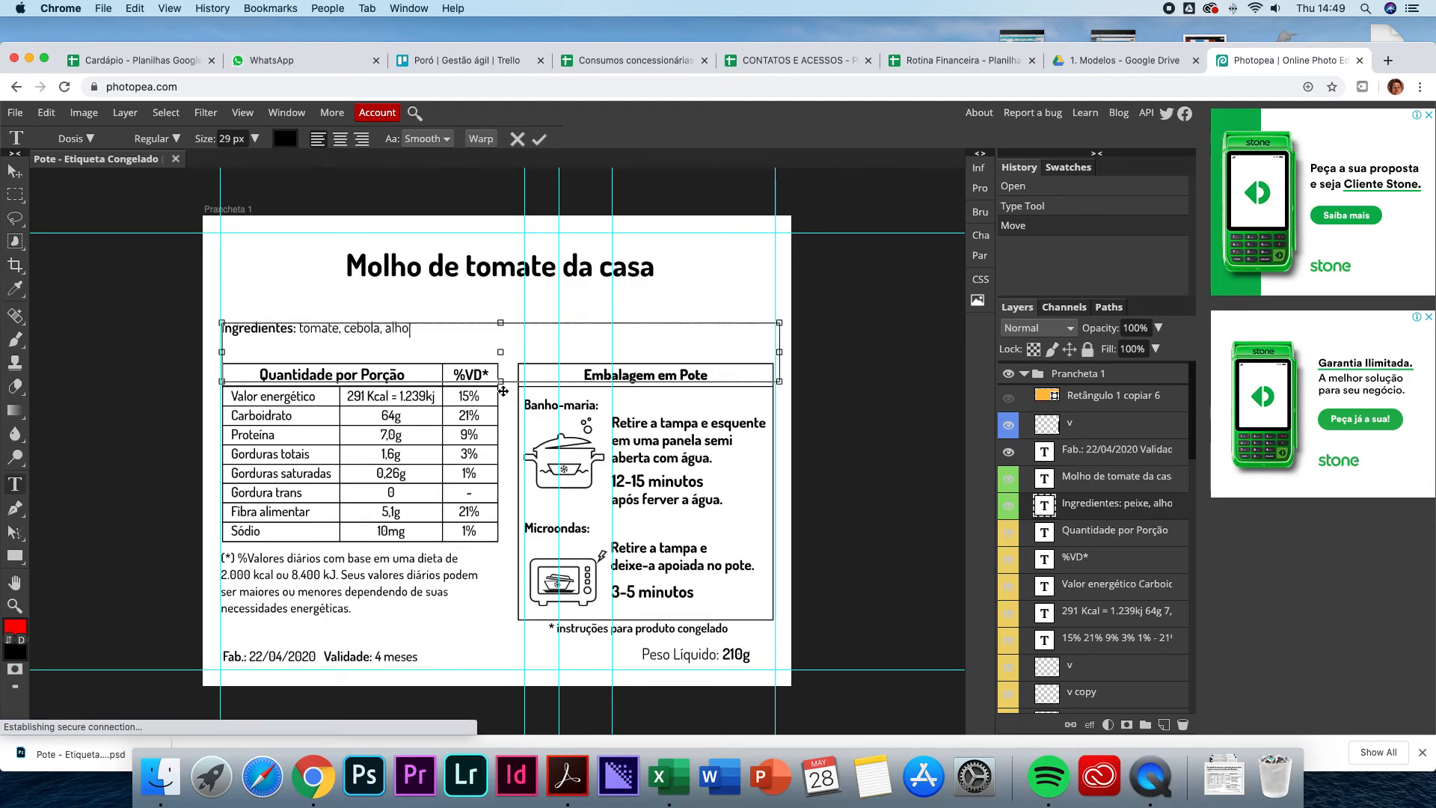
mouse_move(499, 378)
mouse_down()
mouse_move(503, 347)
mouse_move(501, 373)
mouse_up()
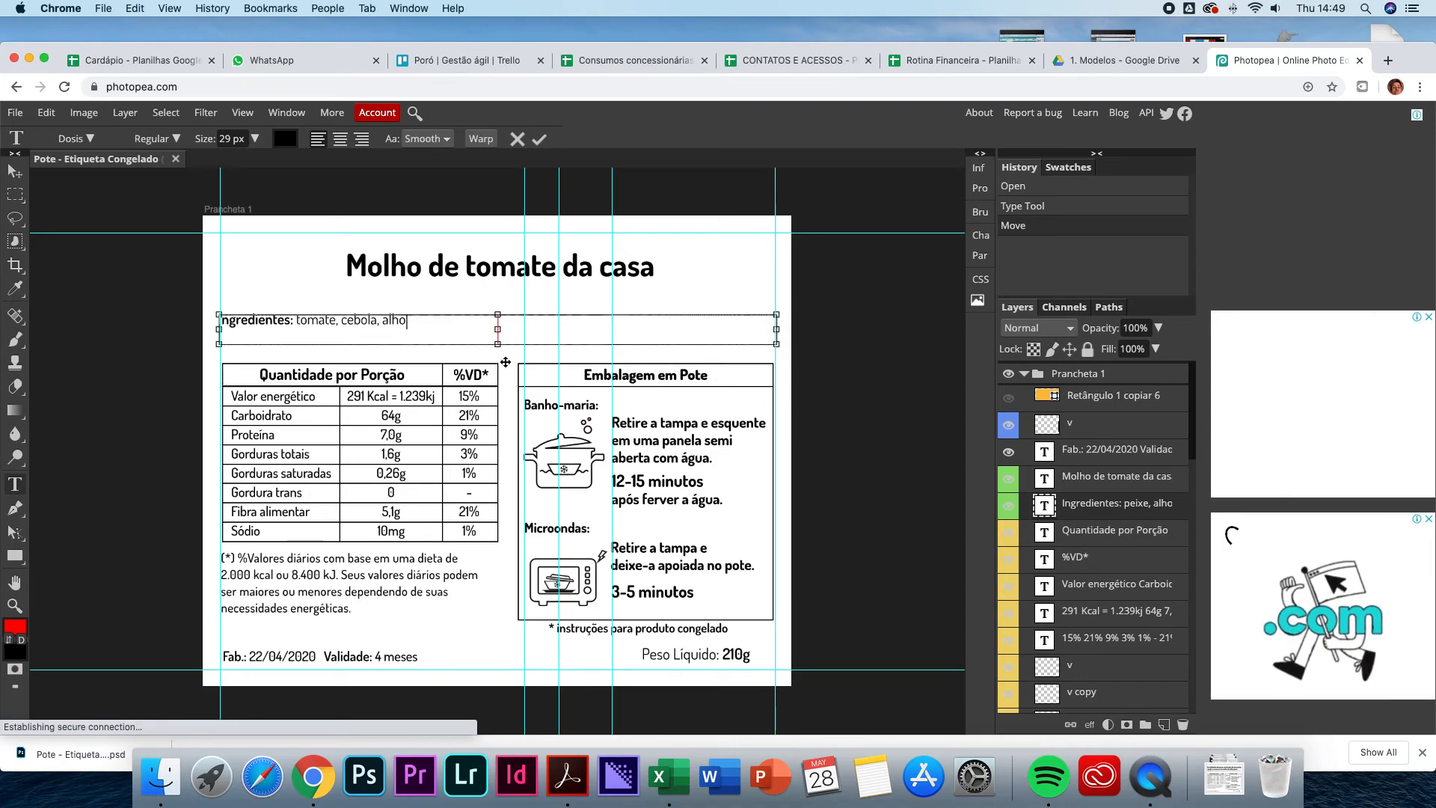
key(BackSpace)
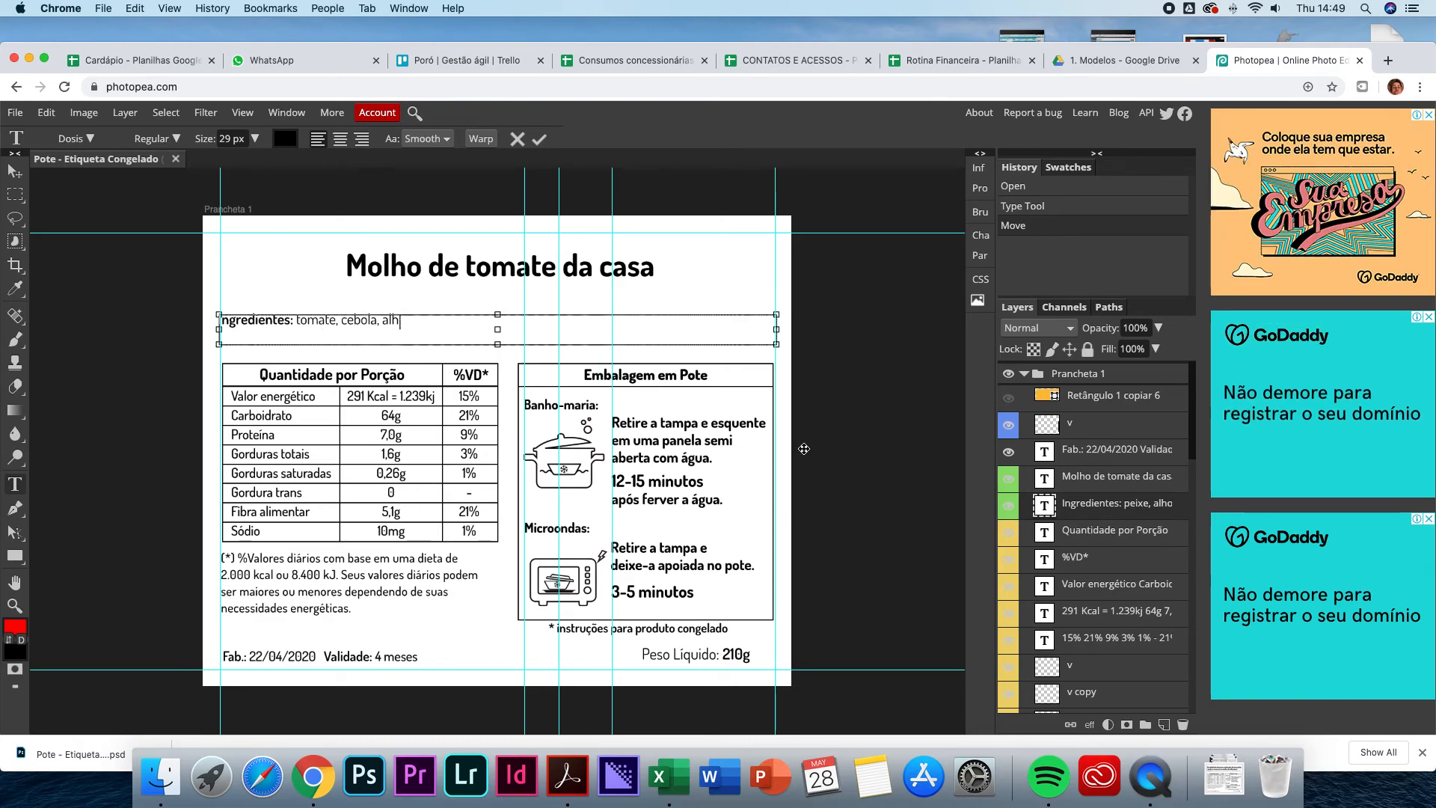
- Go to app.tabelanutricional.com.br in a new browser tab and sign in to the account
click(1387, 62)
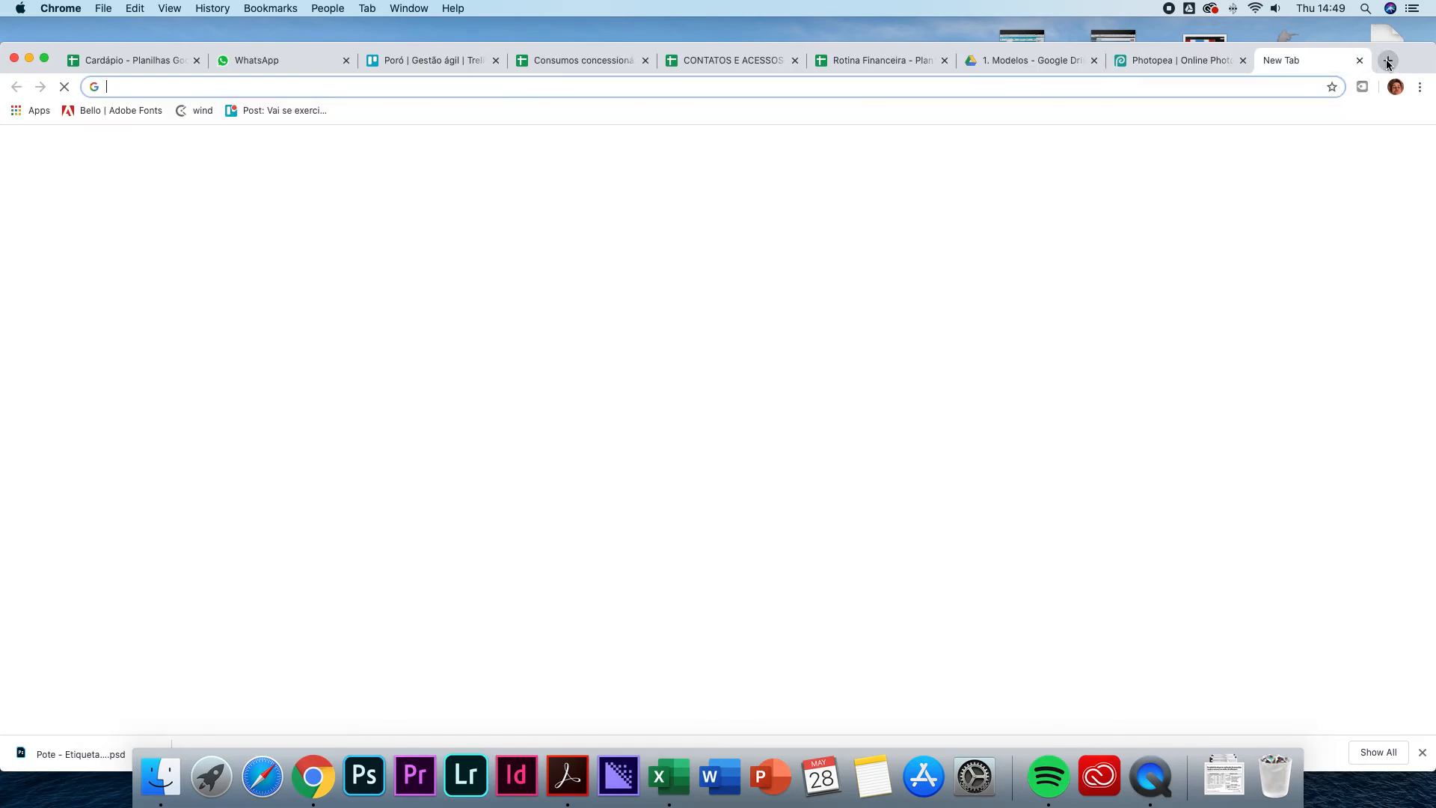
click(1167, 60)
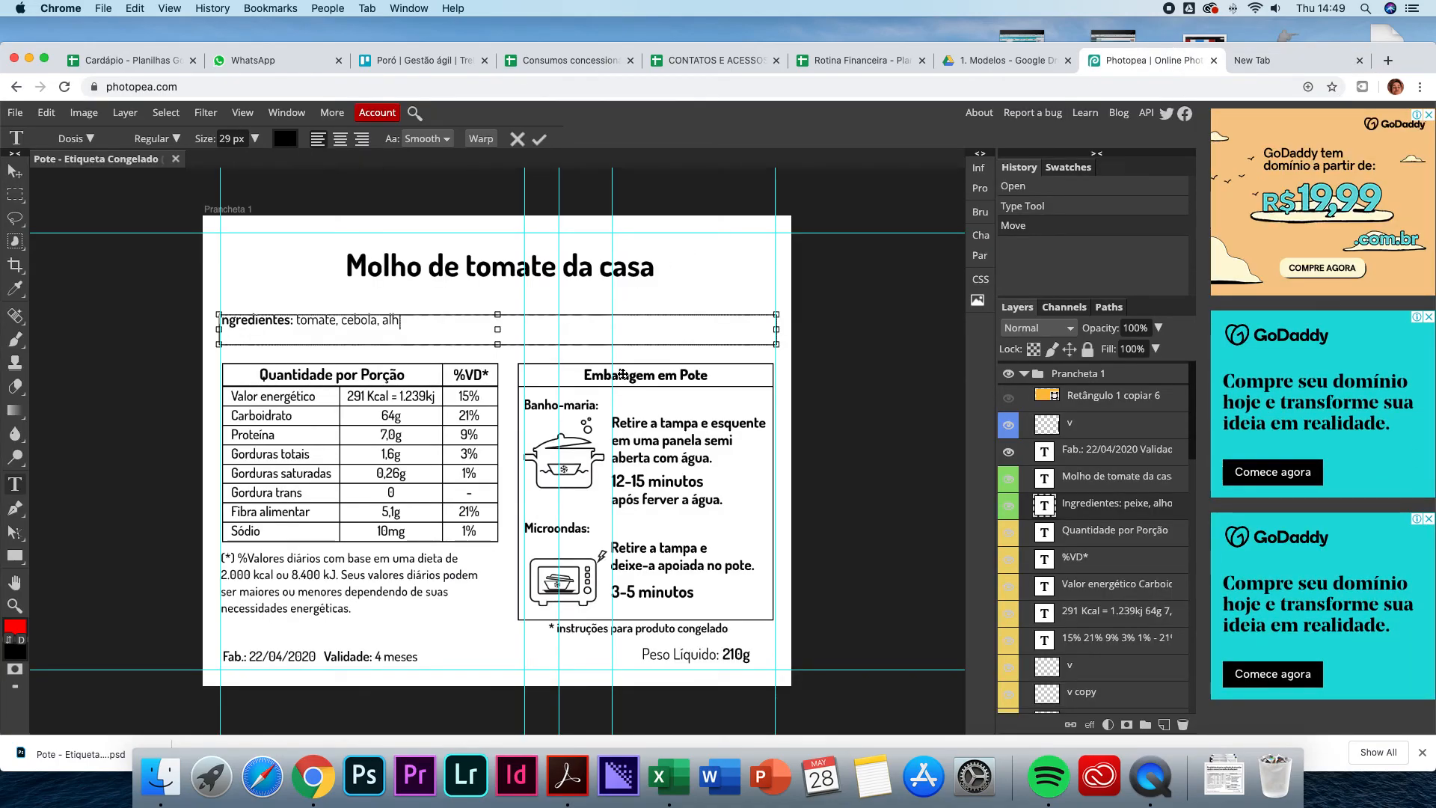
click(1268, 63)
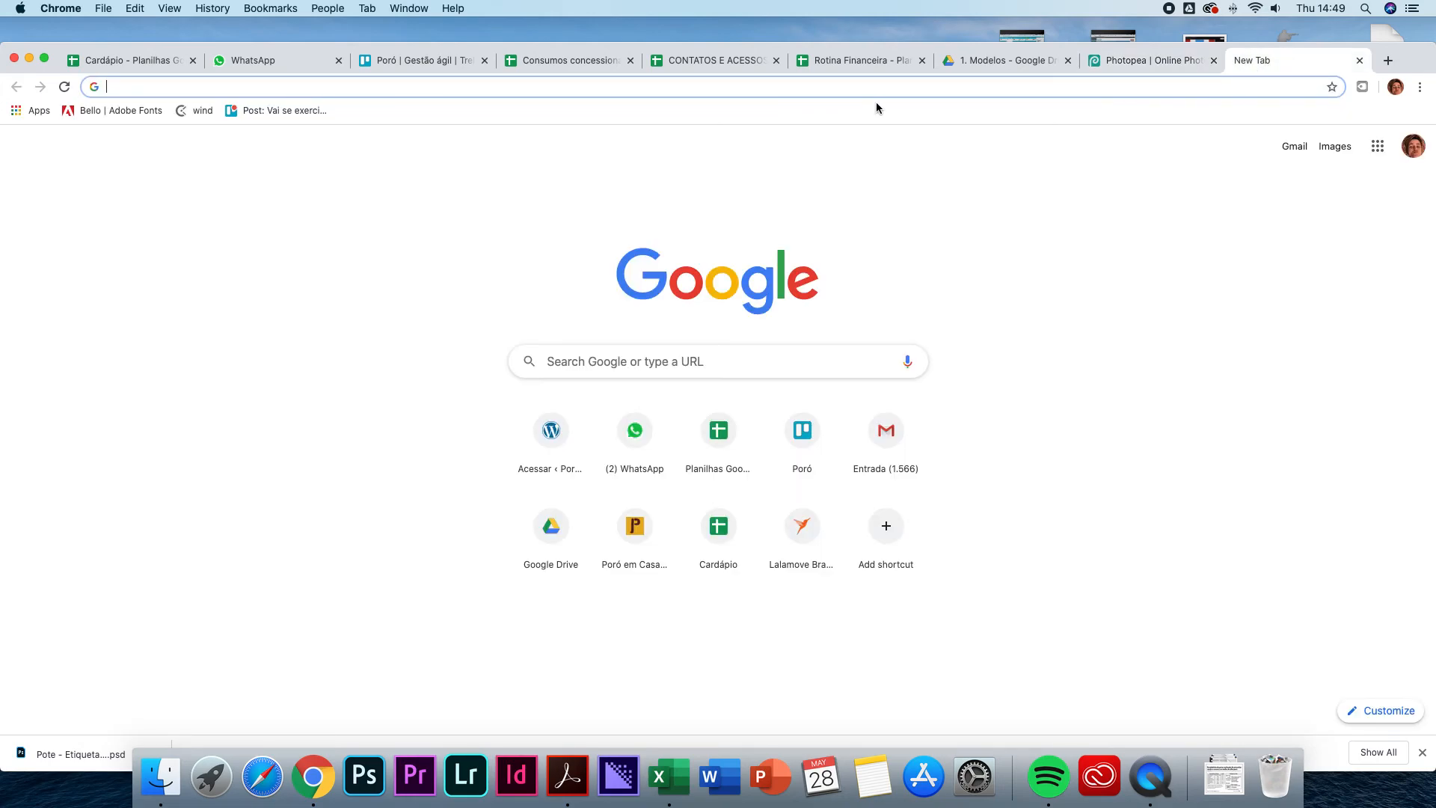
text(app.tabelanutricional.com.br)
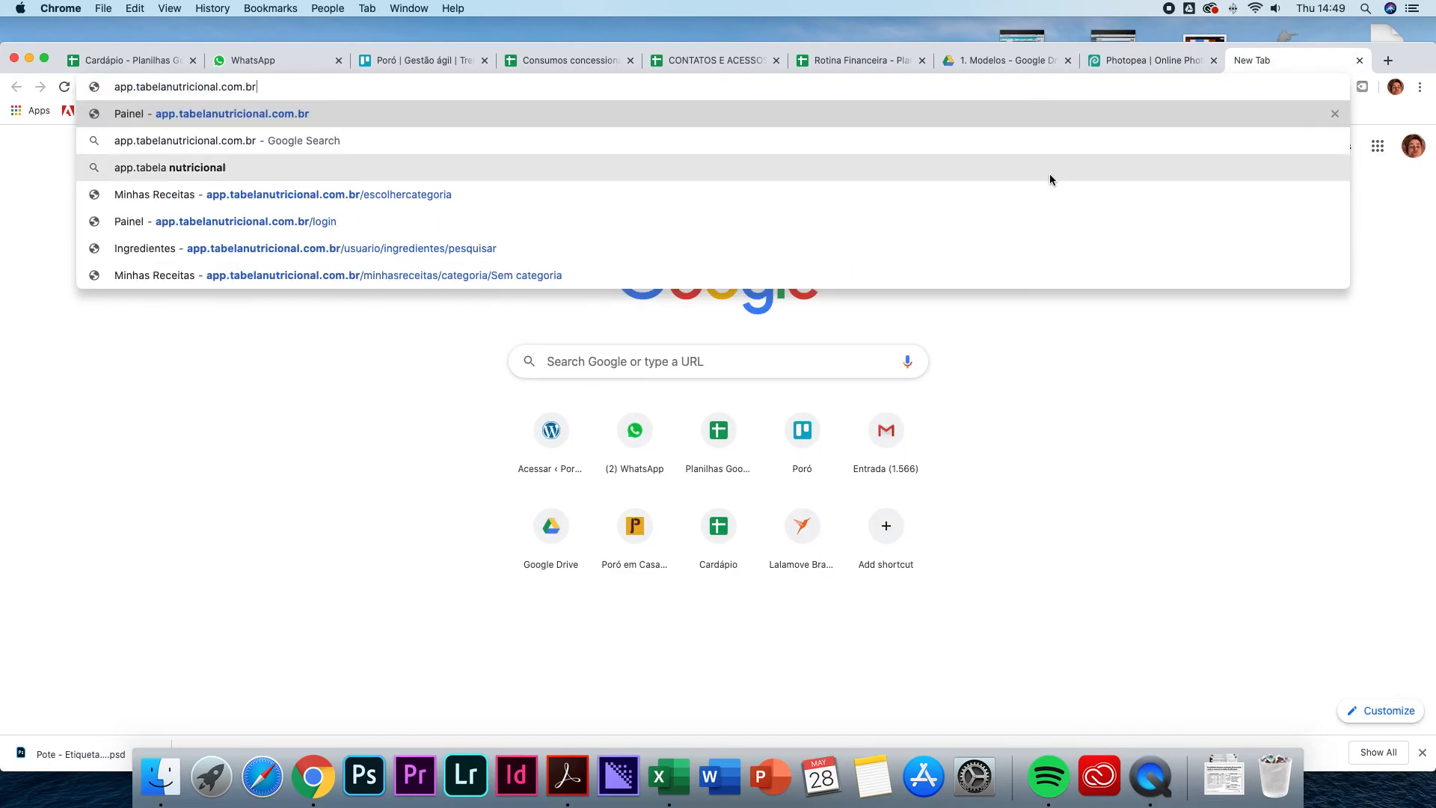
key(Return)
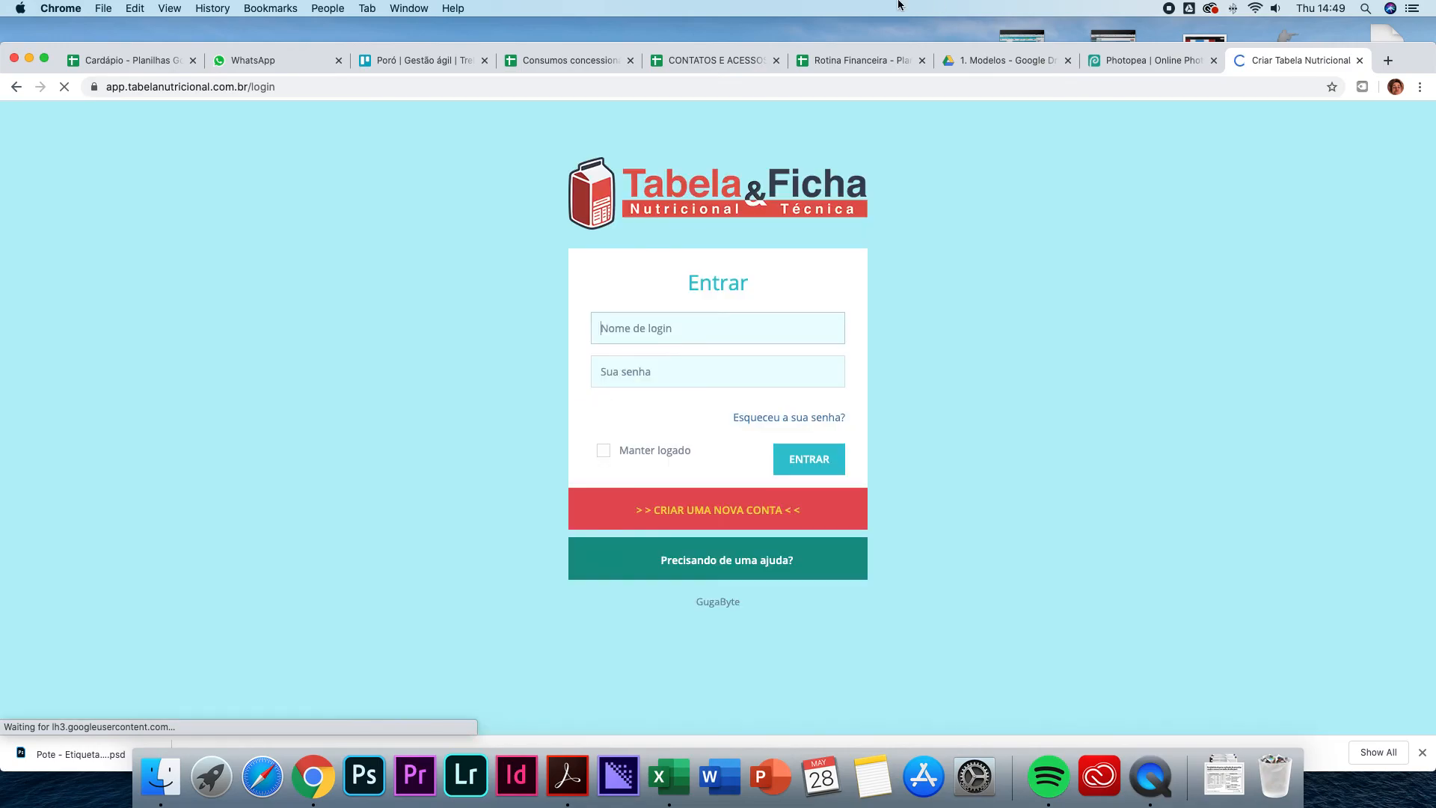
click(815, 468)
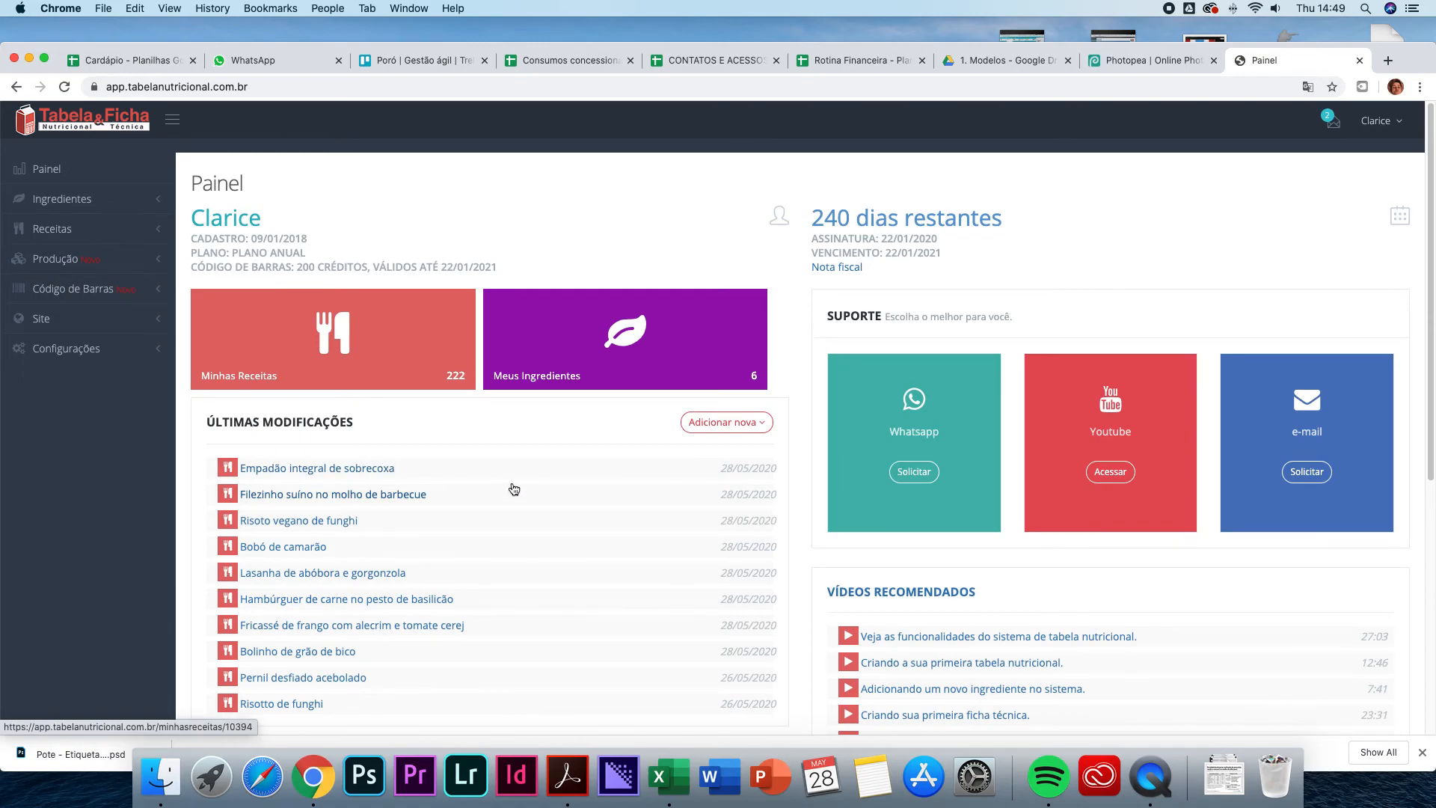
- Open the Sem categoria list under Minhas Receitas and search it for "molho de tomate"
scroll(514, 488, down, 2)
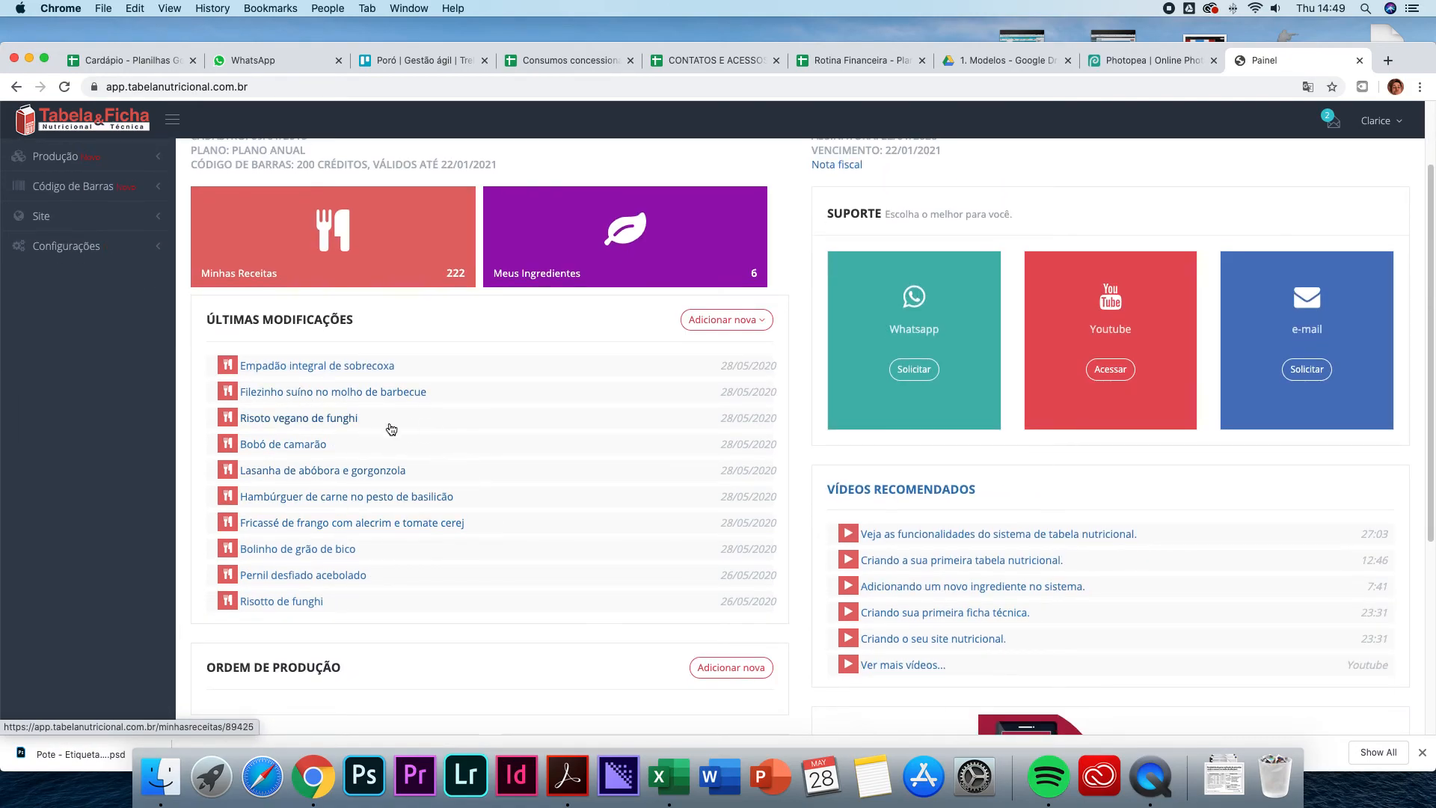
scroll(285, 393, up, 2)
click(67, 228)
click(584, 331)
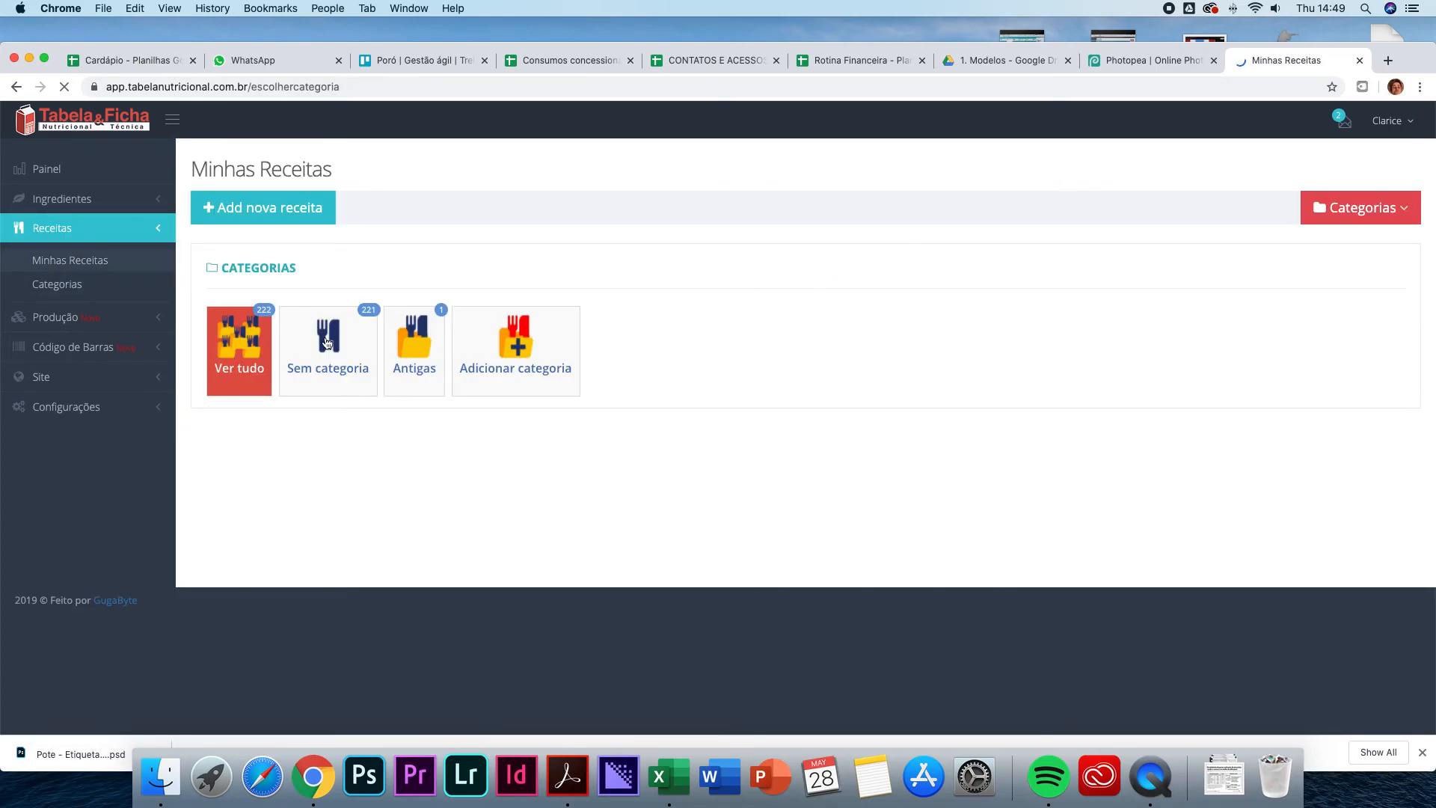
click(336, 362)
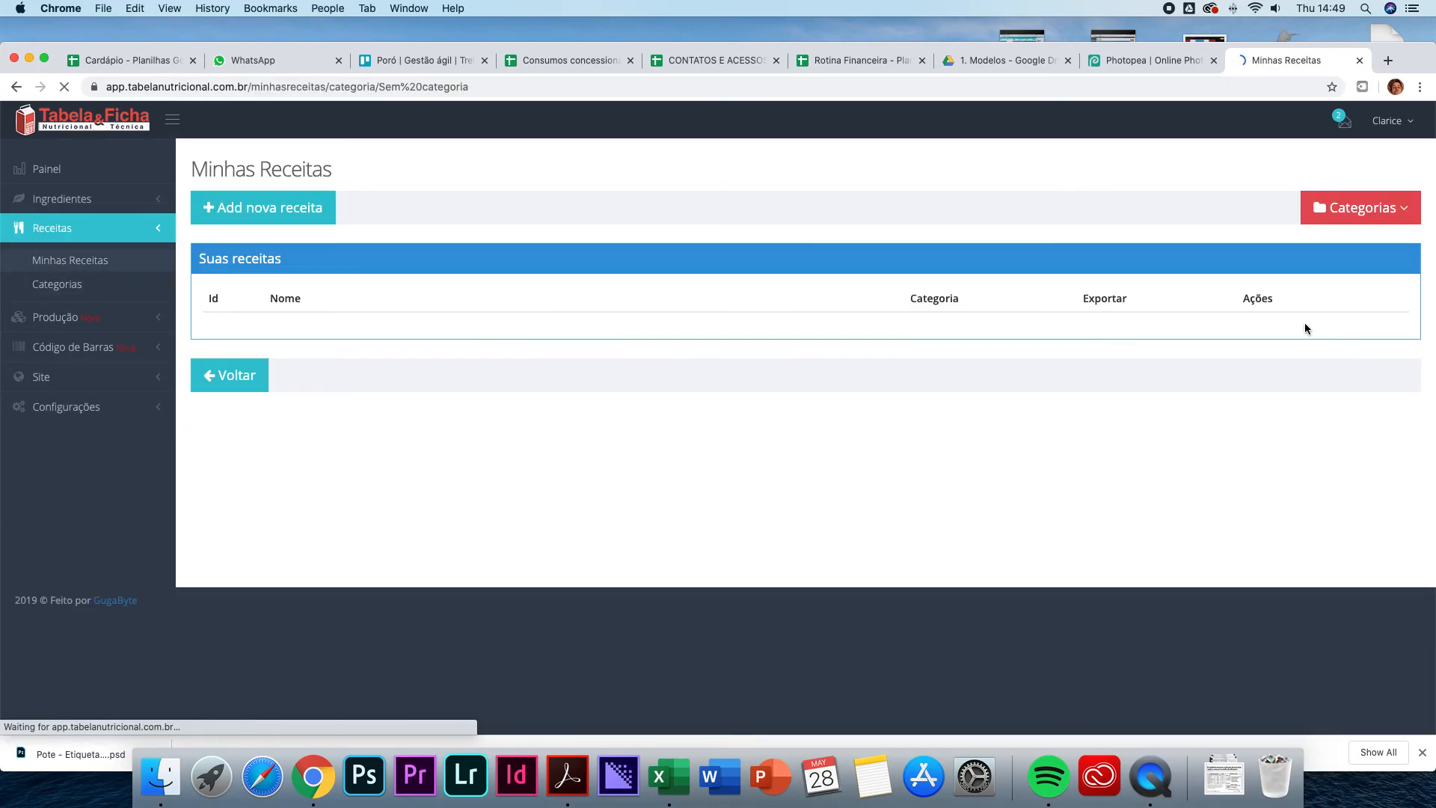
click(1308, 299)
text(molho de tomae)
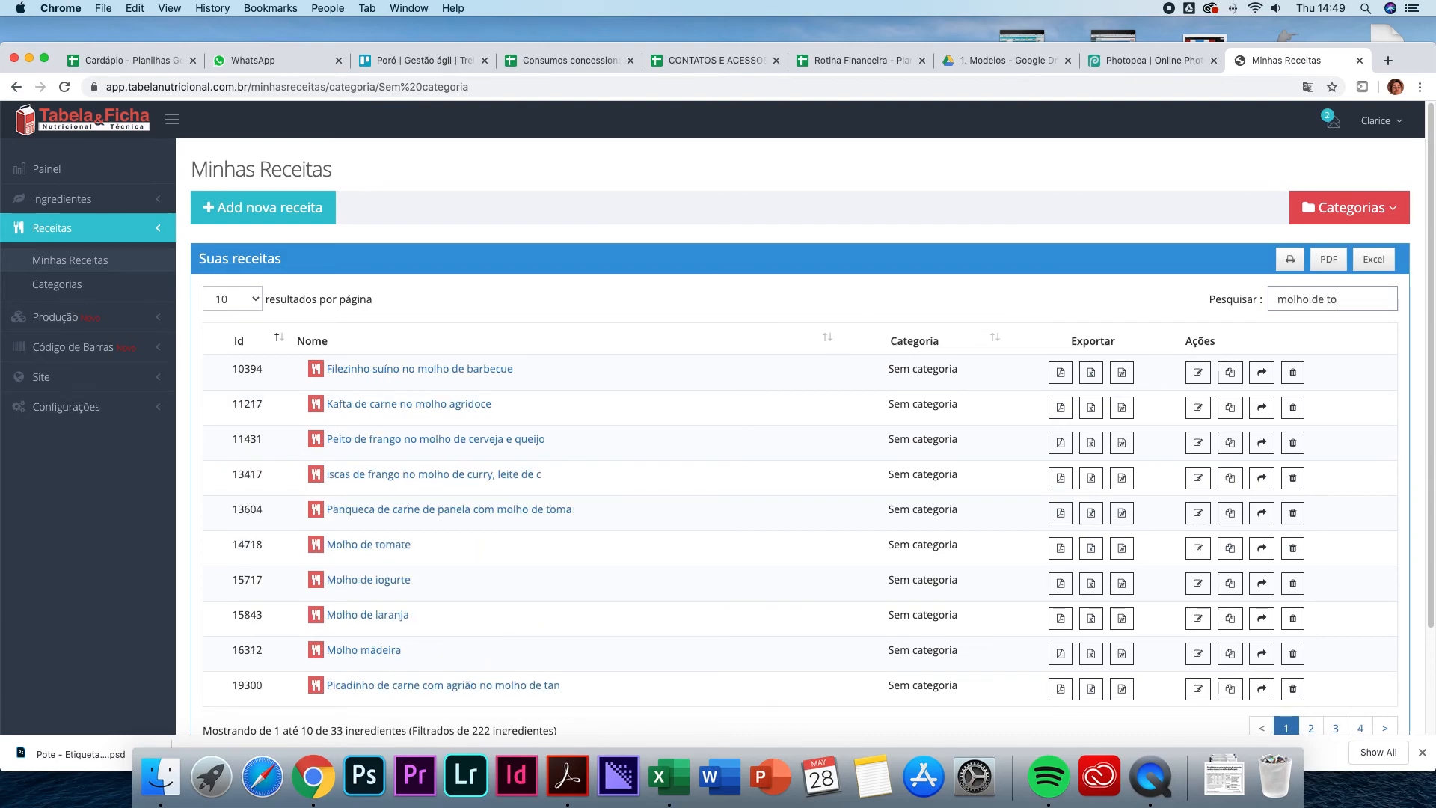
key(BackSpace)
text(te)
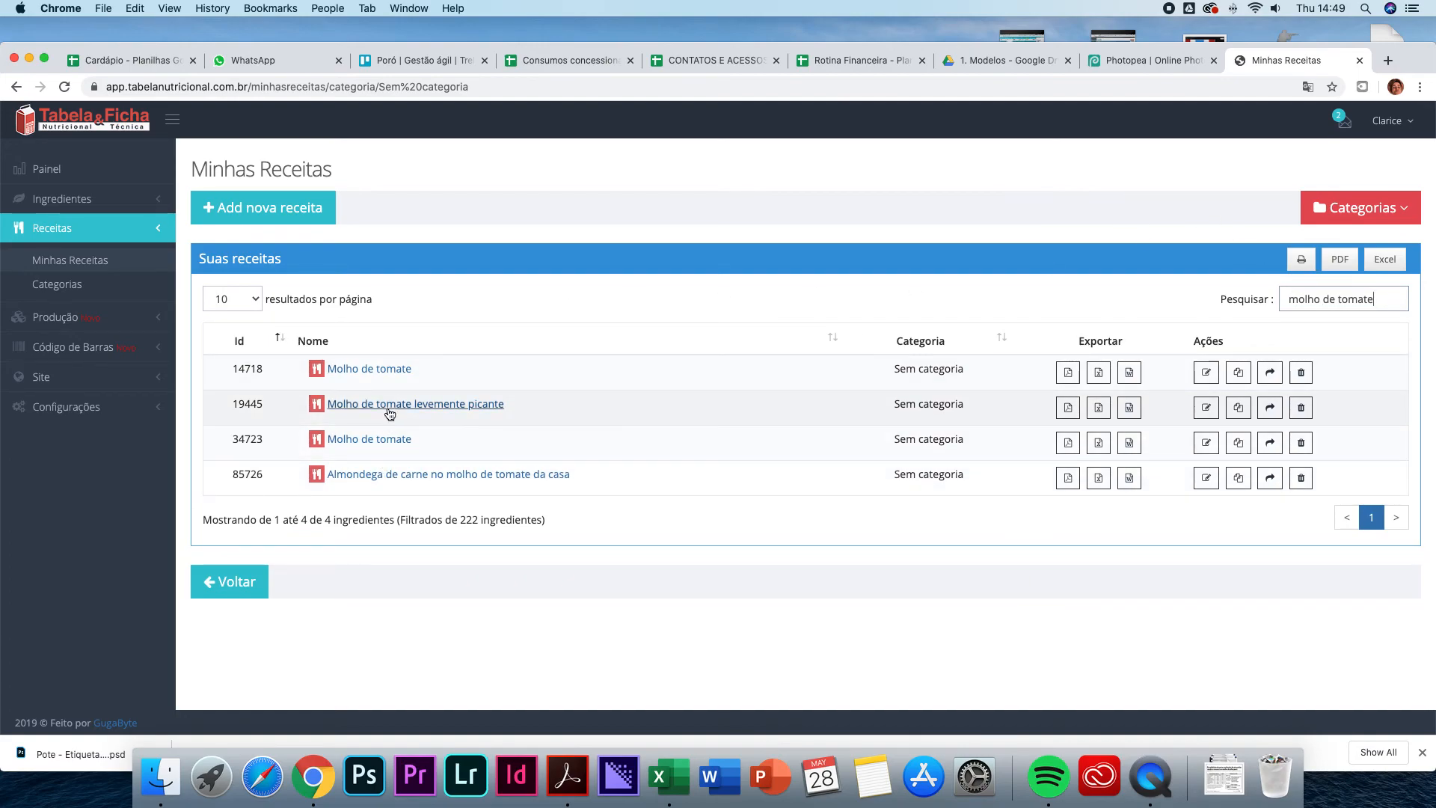
- Open the first Molho de tomate recipe and show its compact nutrition table, Tabela Compacta
click(380, 374)
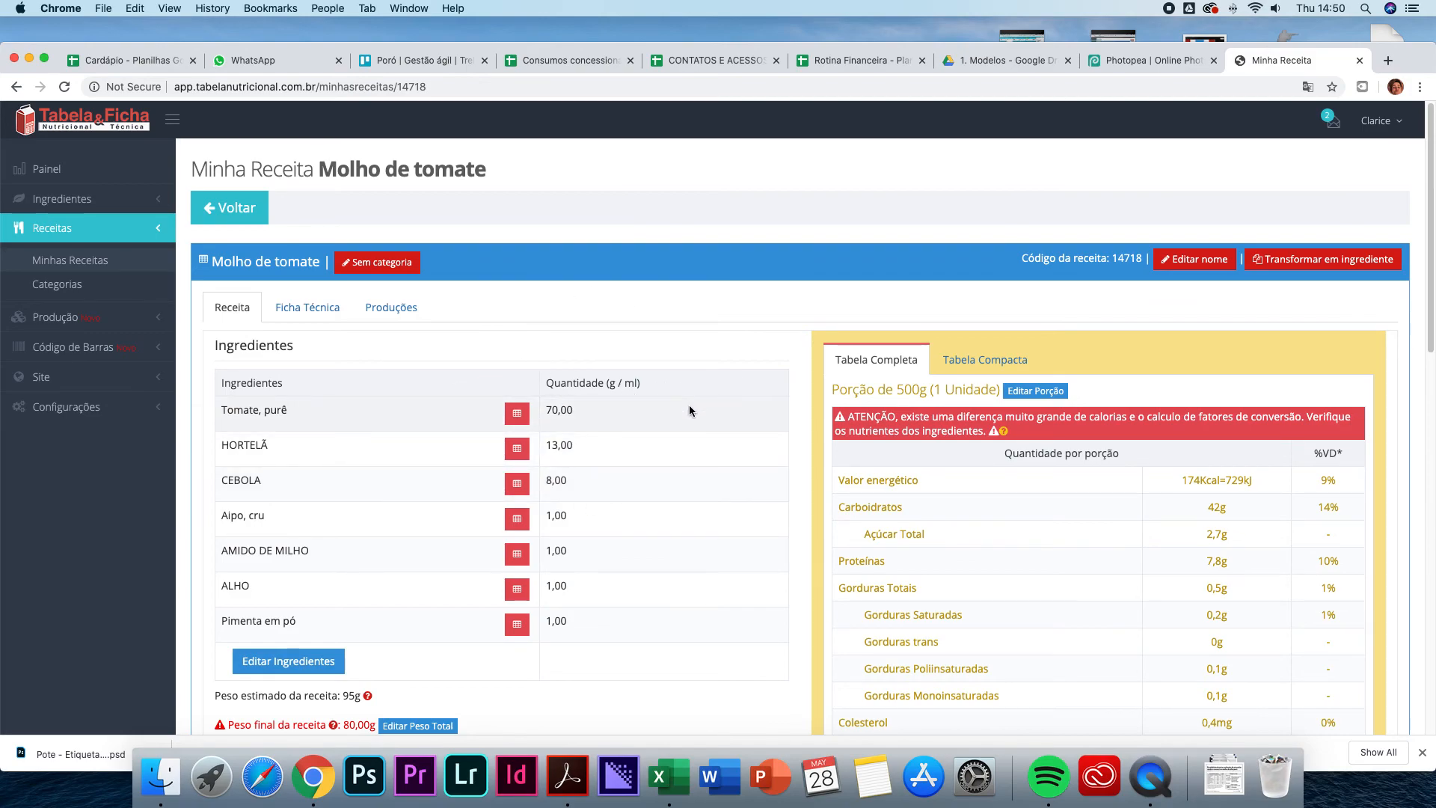
scroll(703, 415, down, 1)
click(1021, 324)
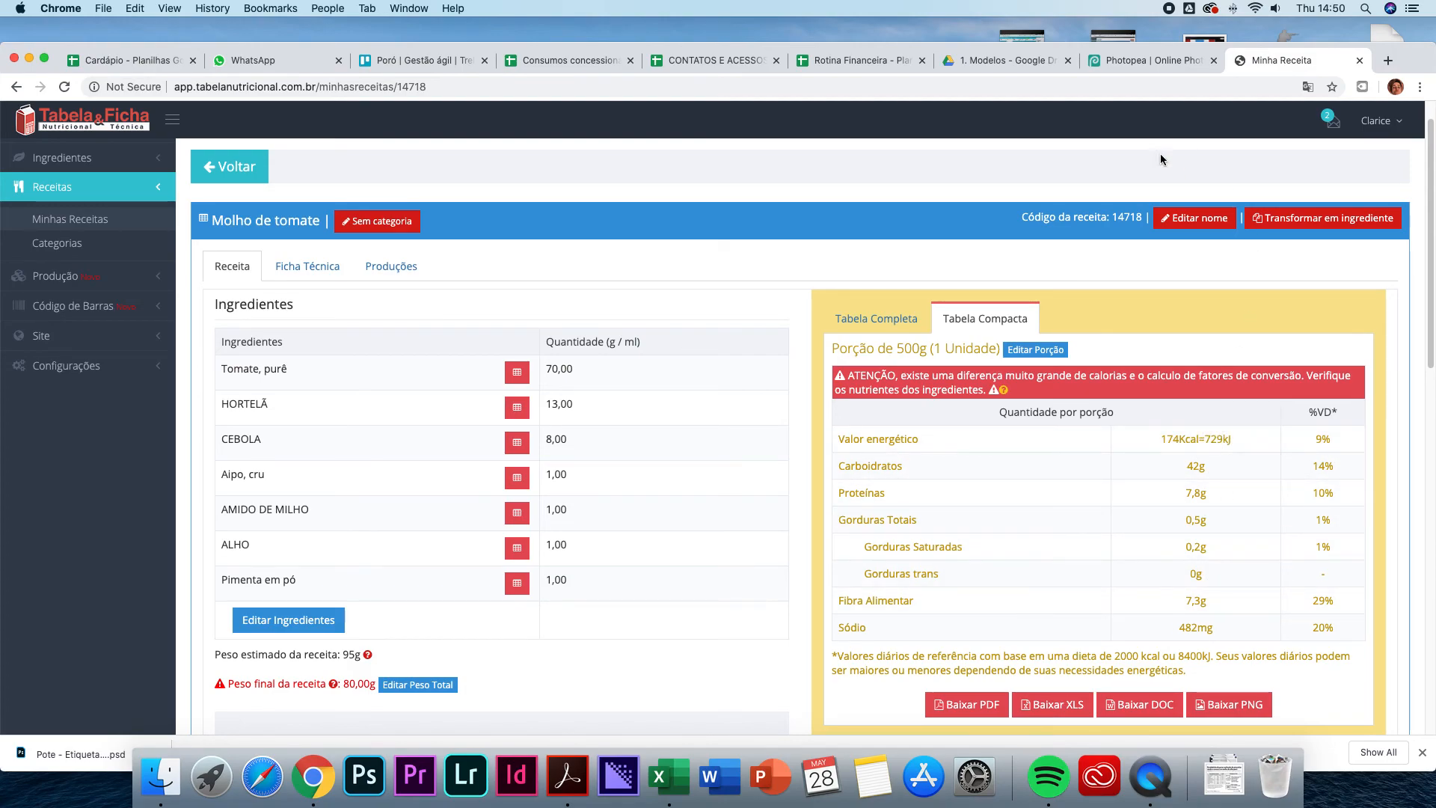
- Switch back to Photopea, commit the ingredients text, and set the label's Valor energético to 174 Kcal = 729kj
click(1144, 60)
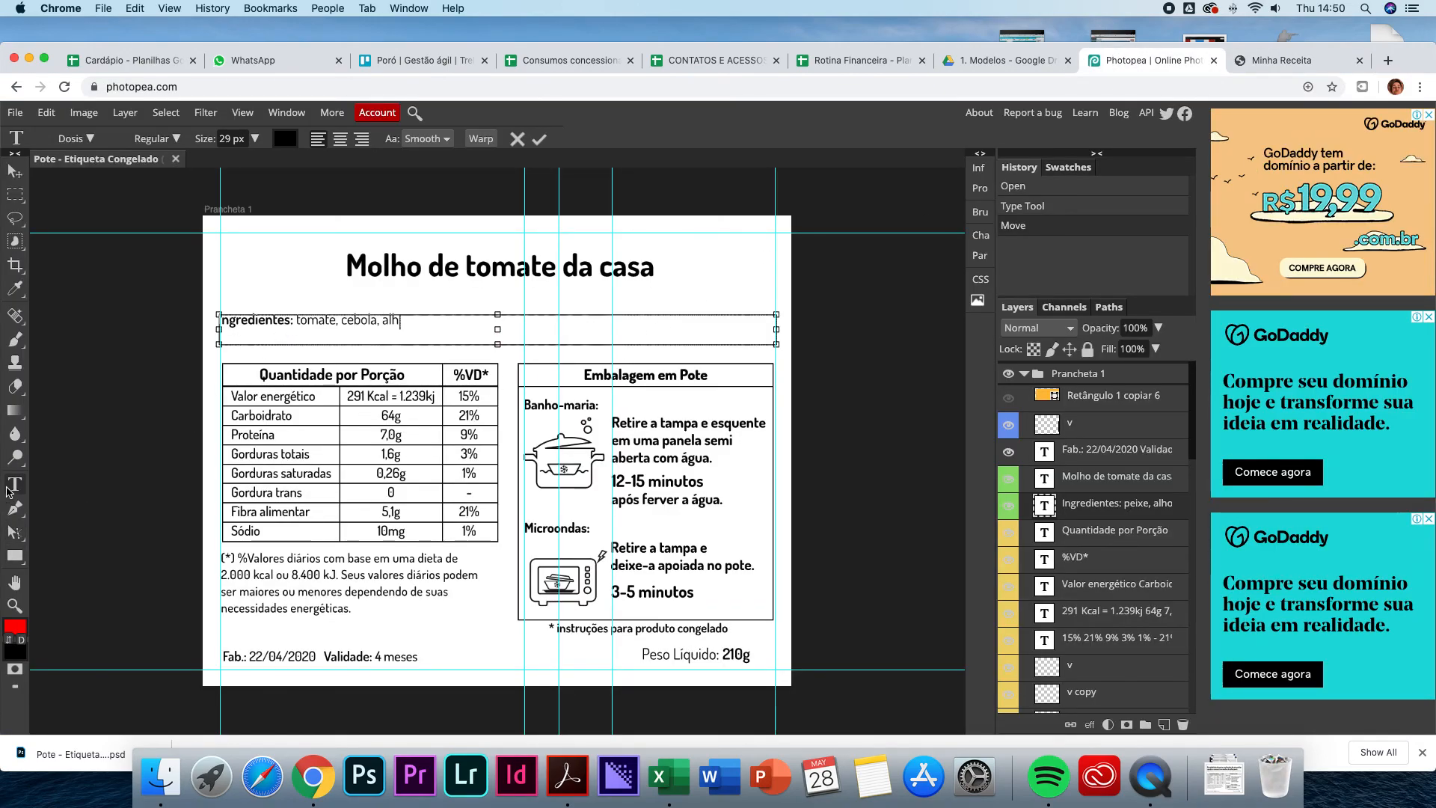
click(14, 170)
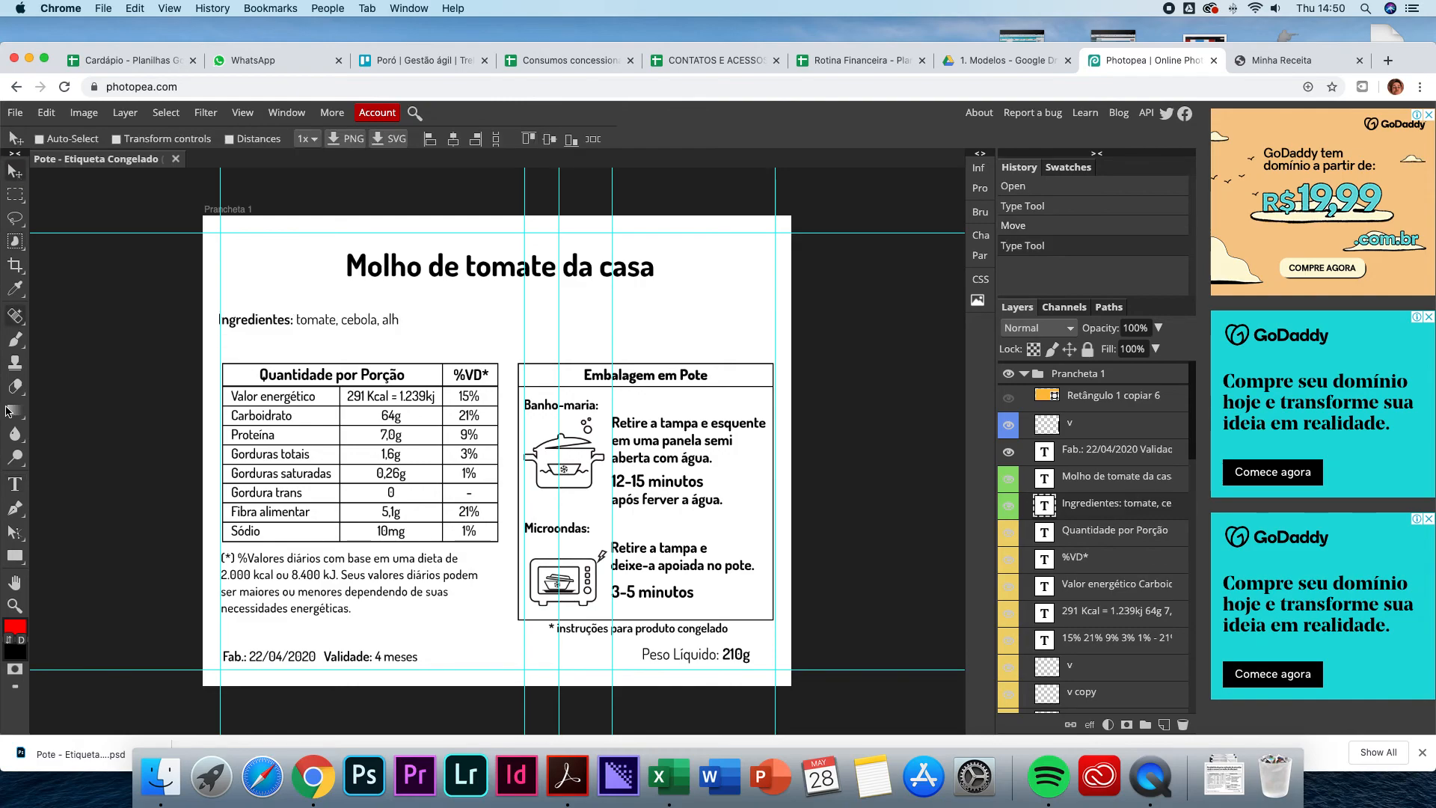
click(14, 484)
click(364, 396)
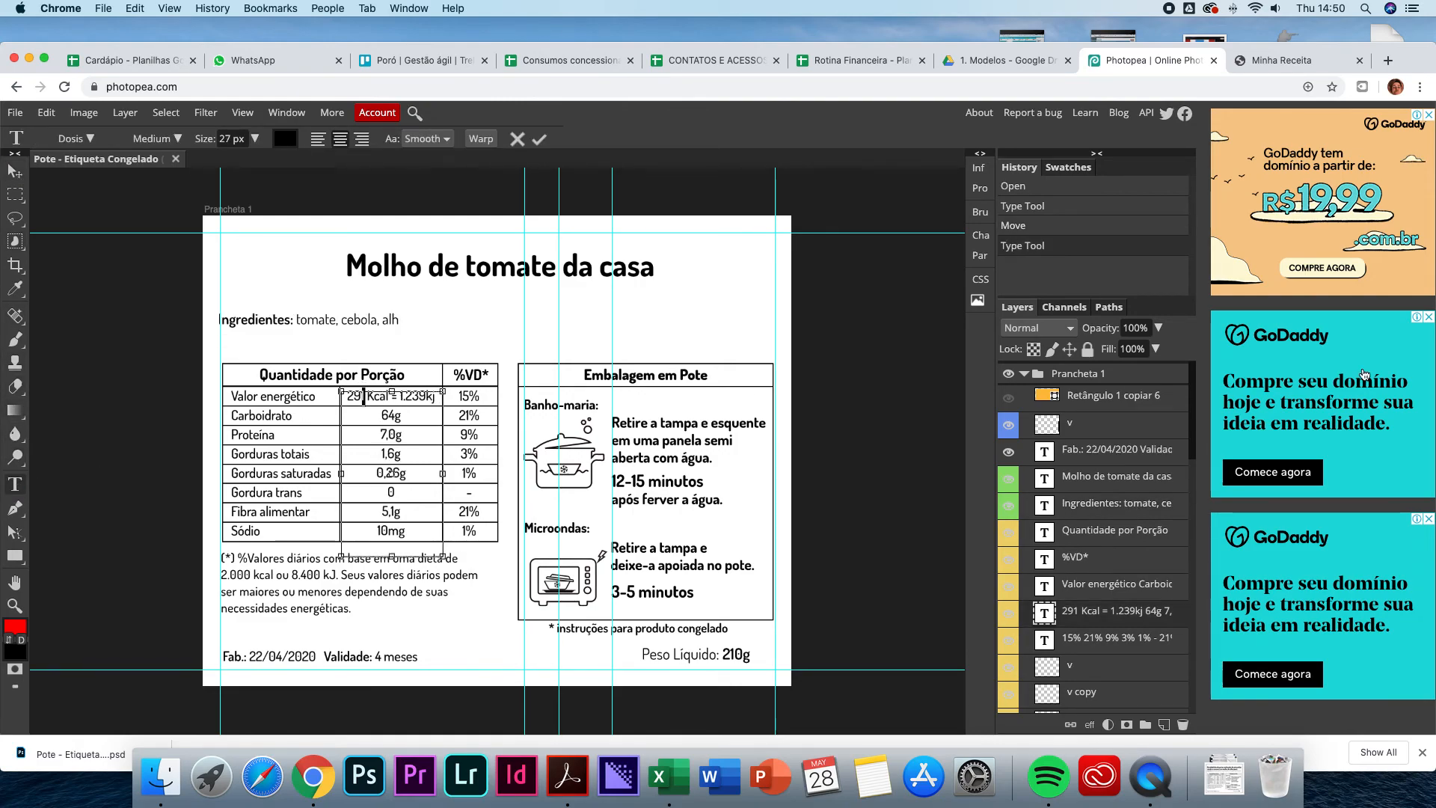
key(BackSpace)
key(BackSpace)
key(BackSpace)
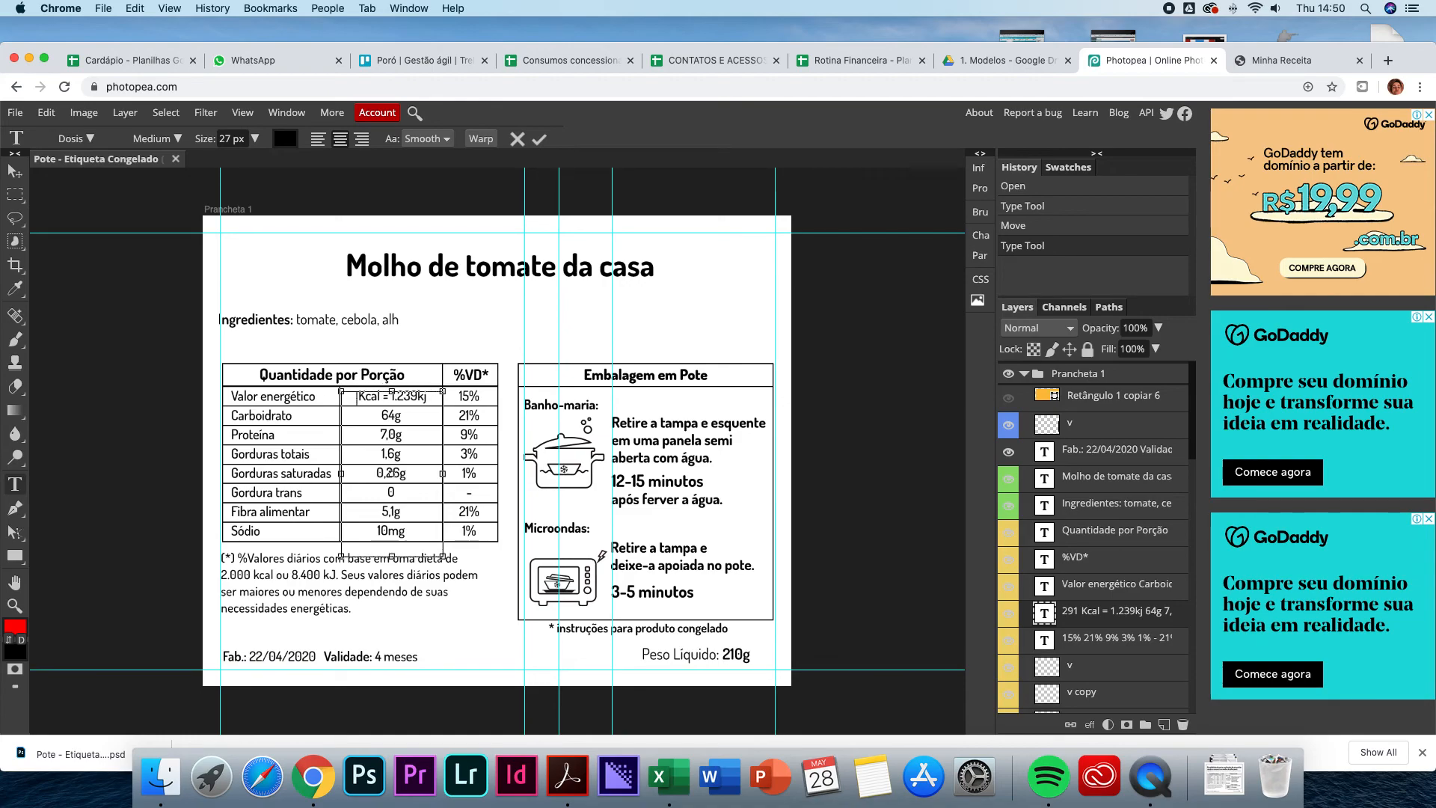
text(174)
key(BackSpace)
key(BackSpace)
key(BackSpace)
key(BackSpace)
key(BackSpace)
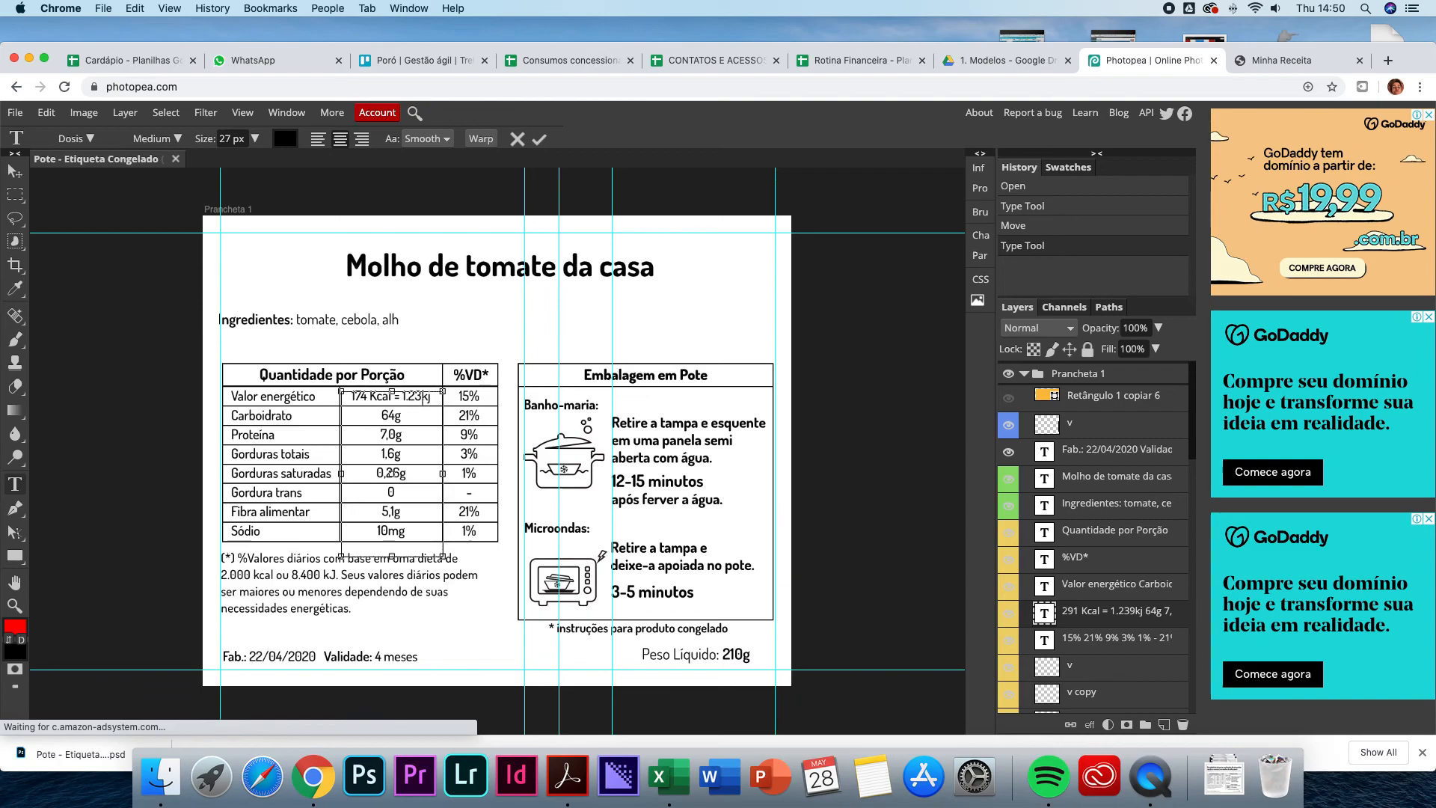
text(729)
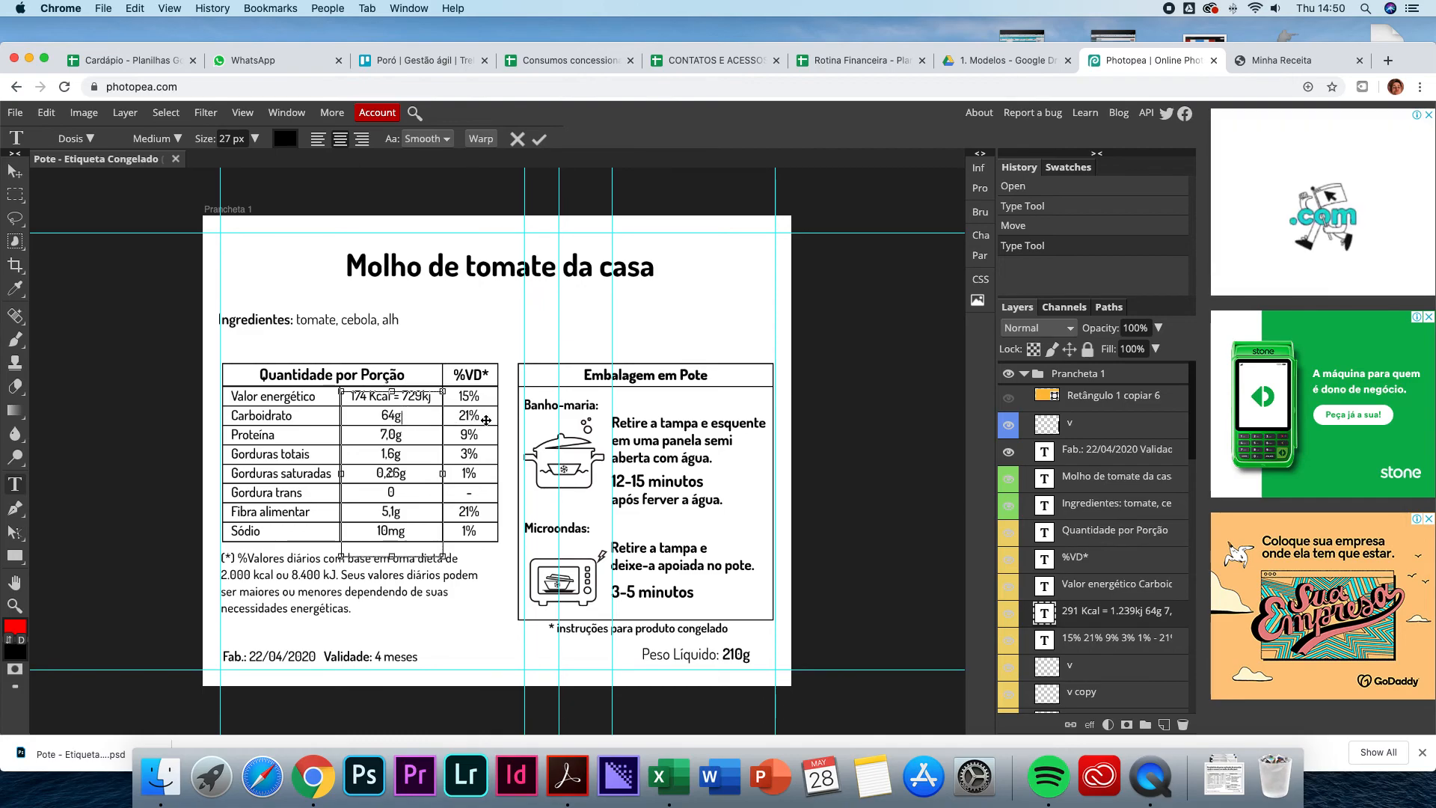
- Check the recipe's compact table, then set the label's Carboidrato to 42g and Proteína to 7,8g
click(1264, 60)
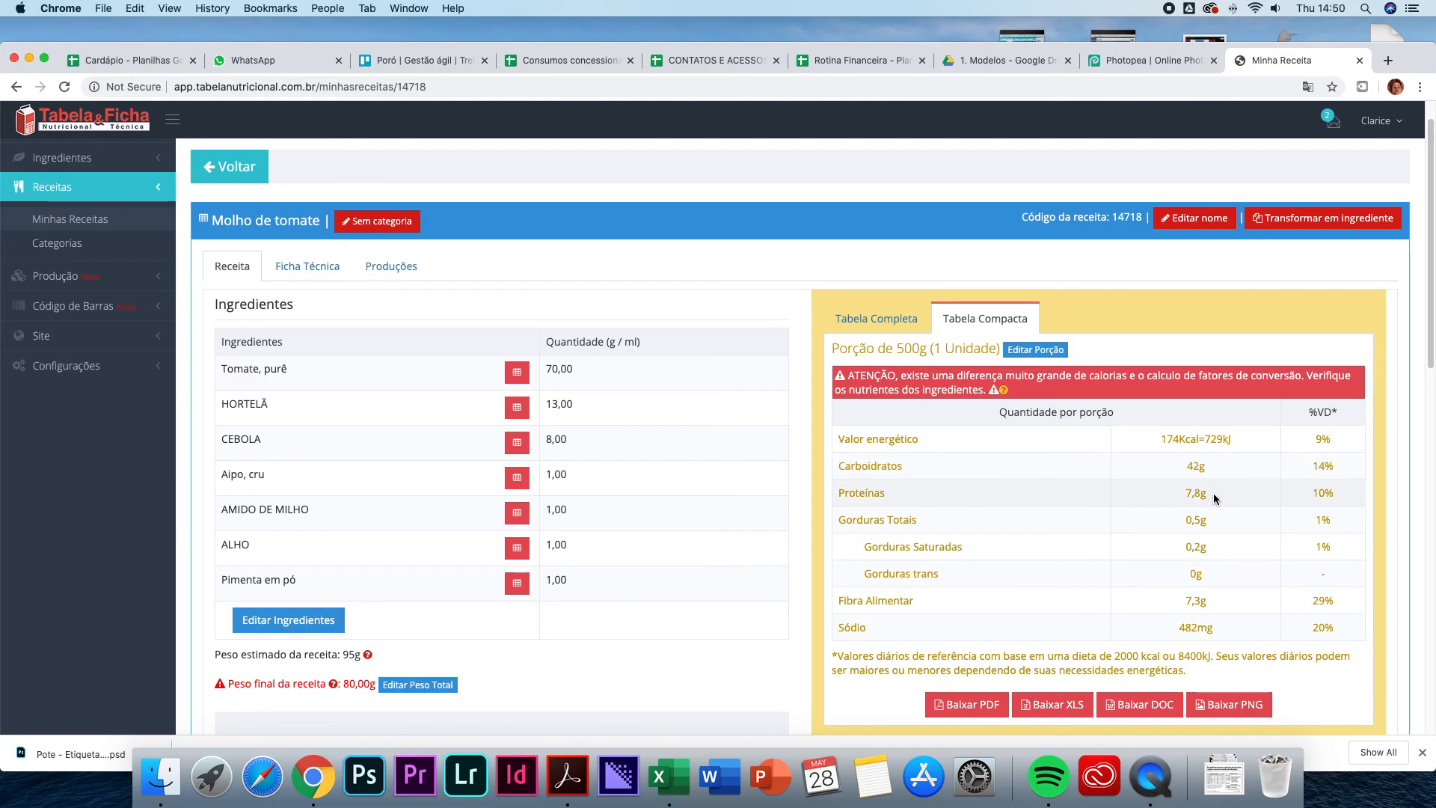
click(1134, 65)
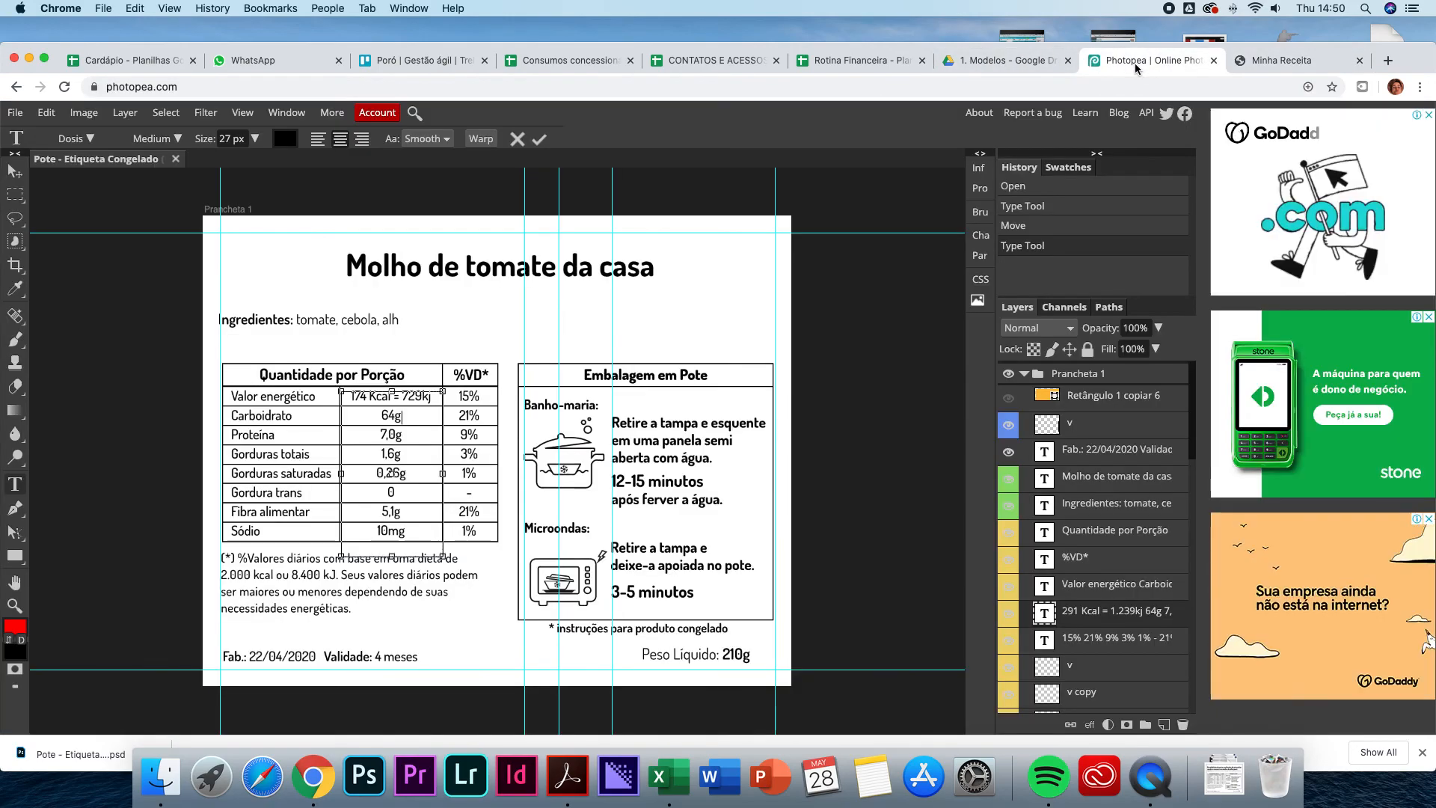
key(BackSpace)
key(BackSpace)
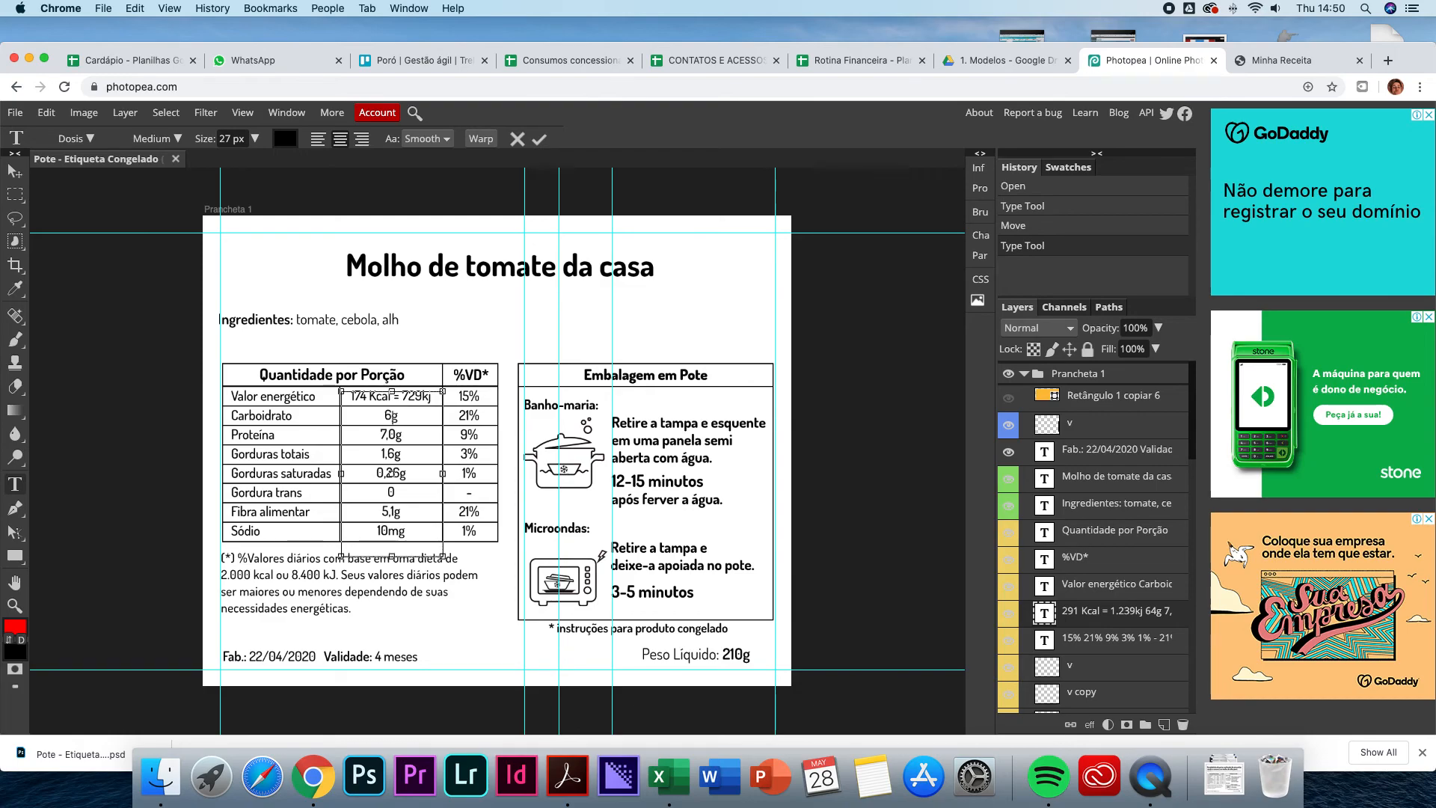
text(42)
key(BackSpace)
text(8)
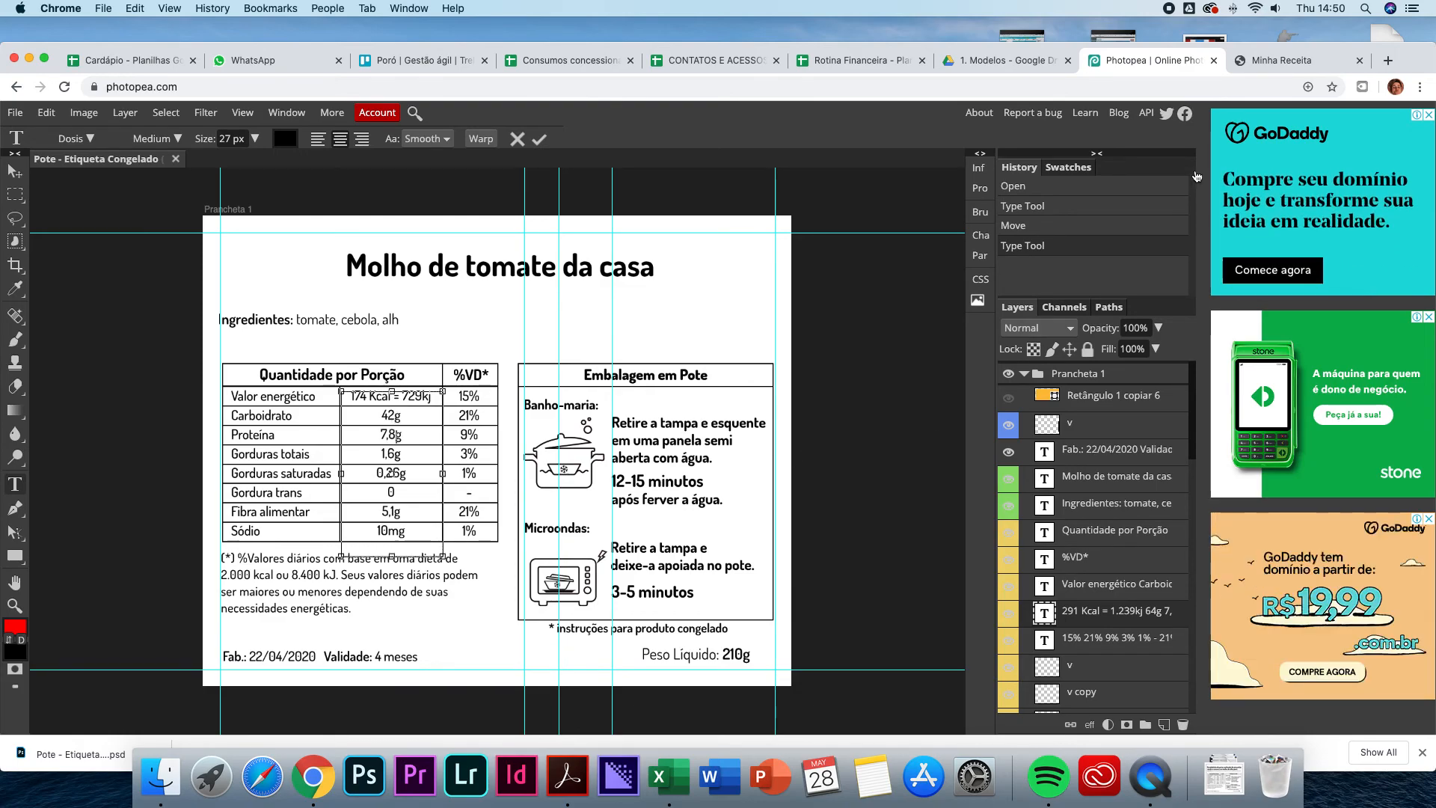
- Commit the quantity column text, check the recipe's compact table, and set the label's %VD for Valor energético to 9%
click(1261, 61)
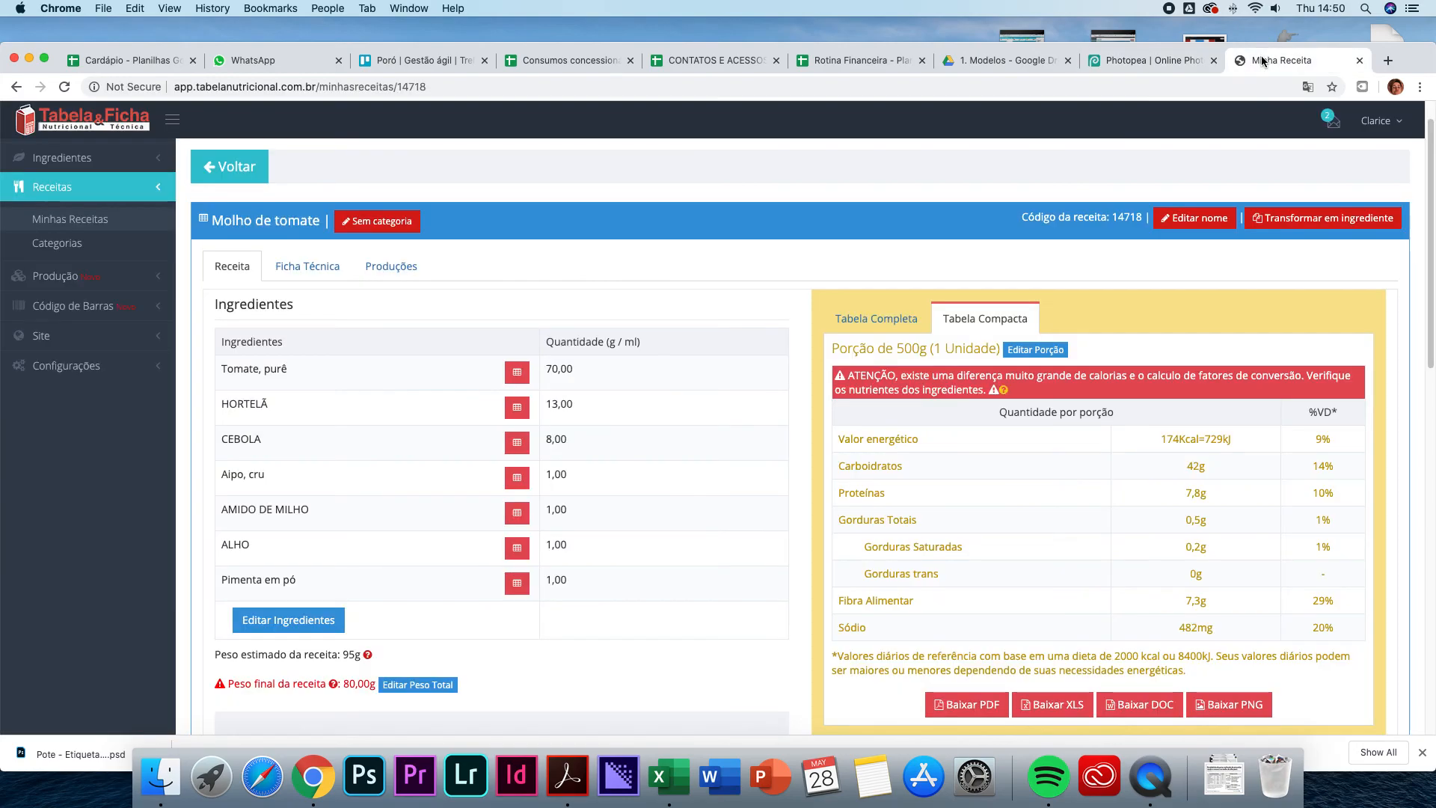
click(1114, 61)
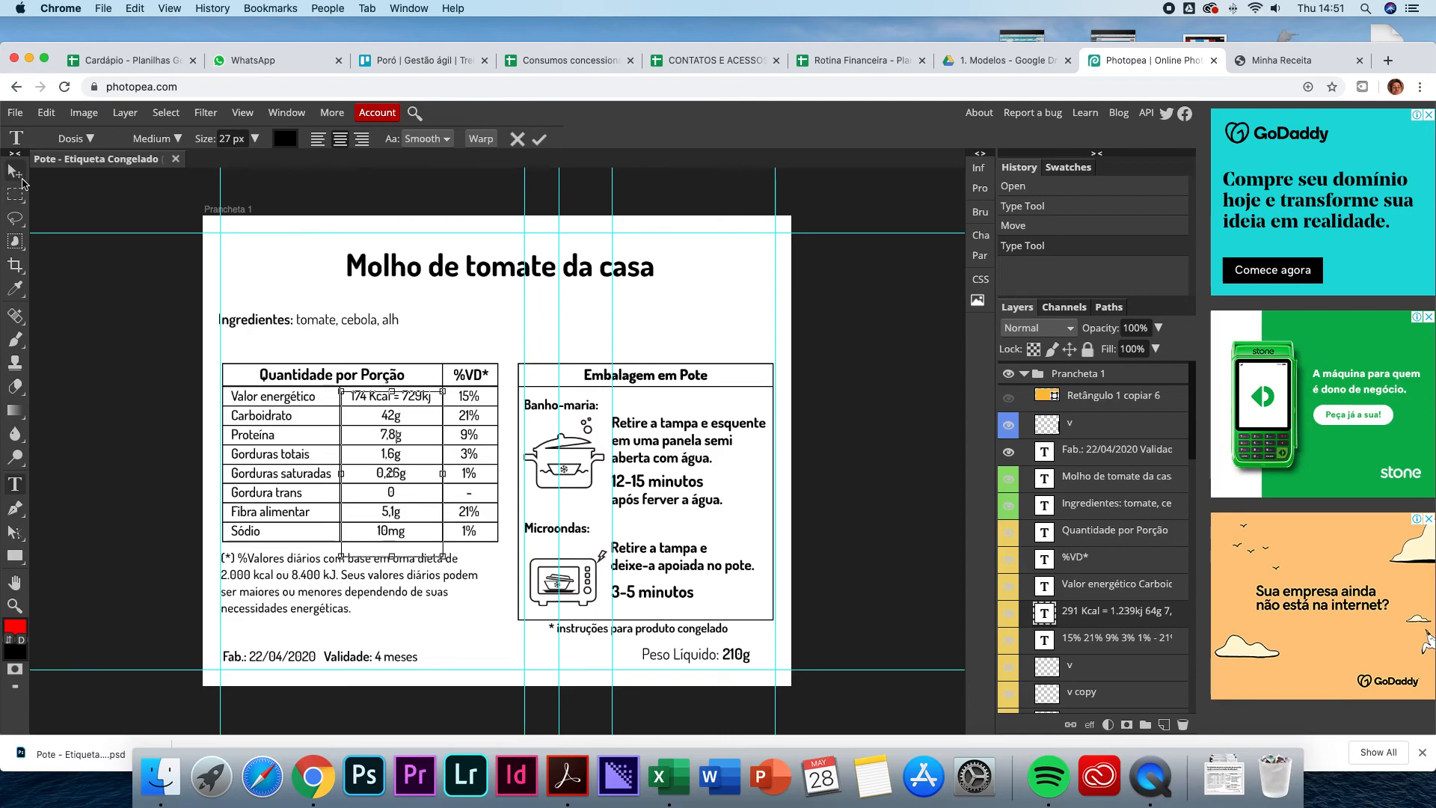
click(23, 181)
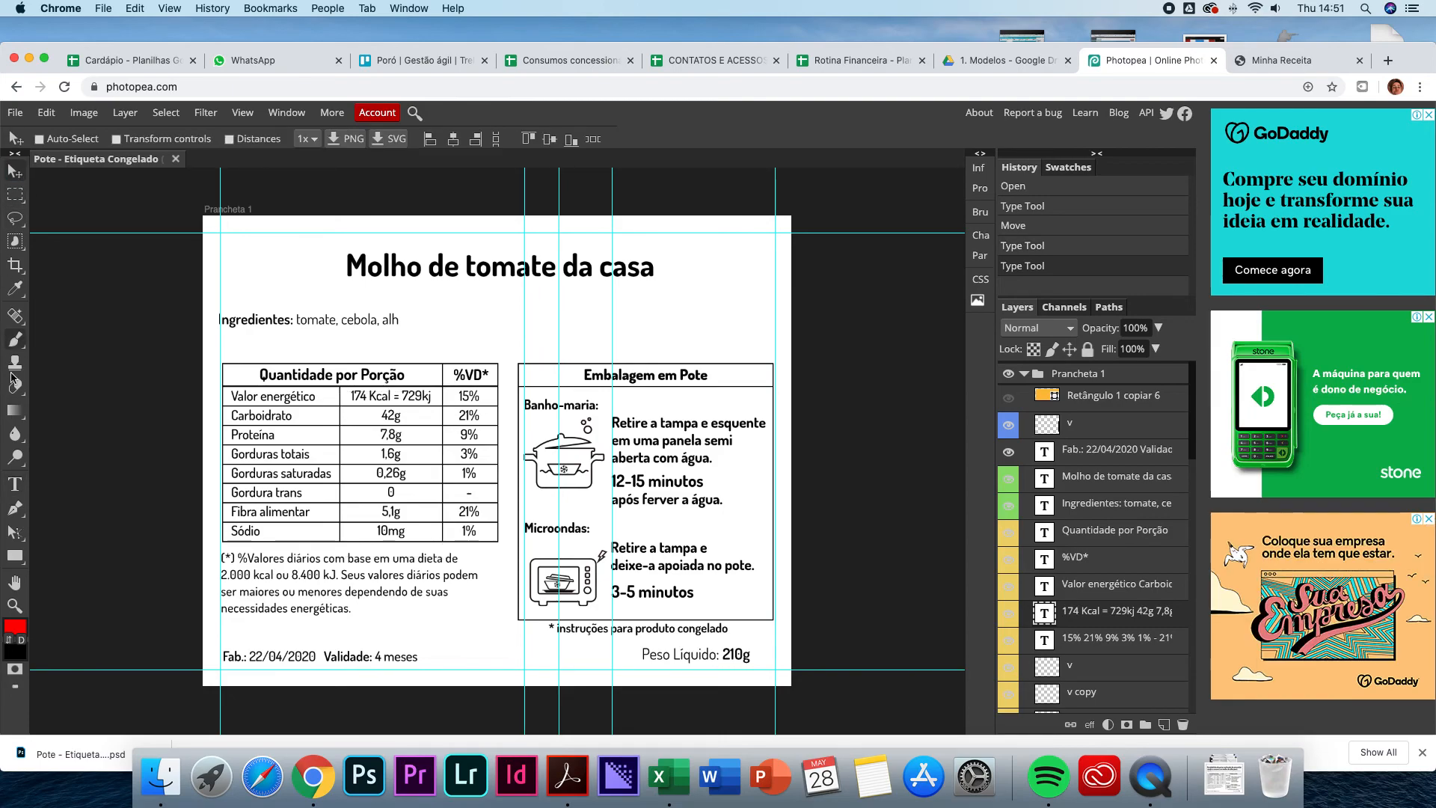
click(15, 484)
click(470, 397)
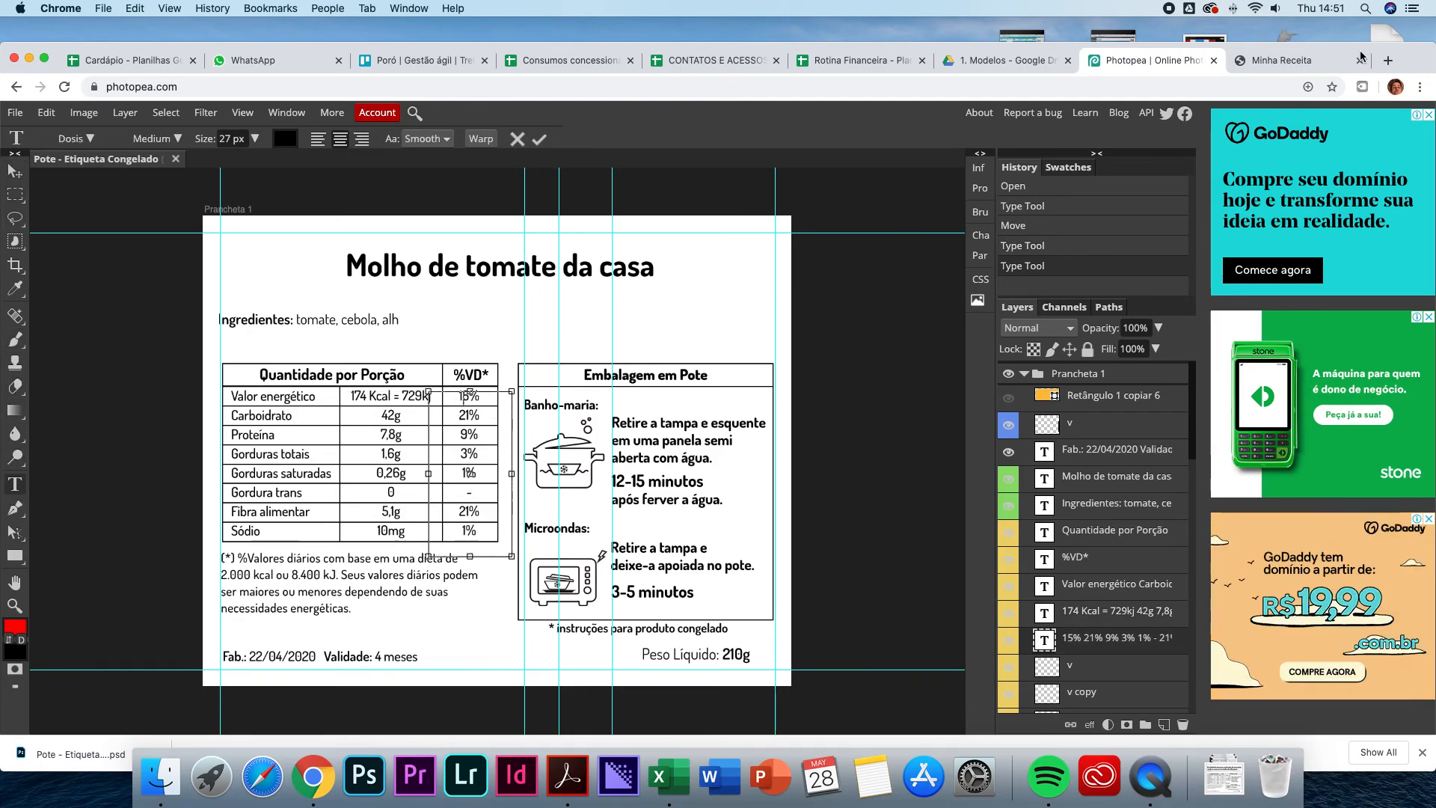
click(1303, 62)
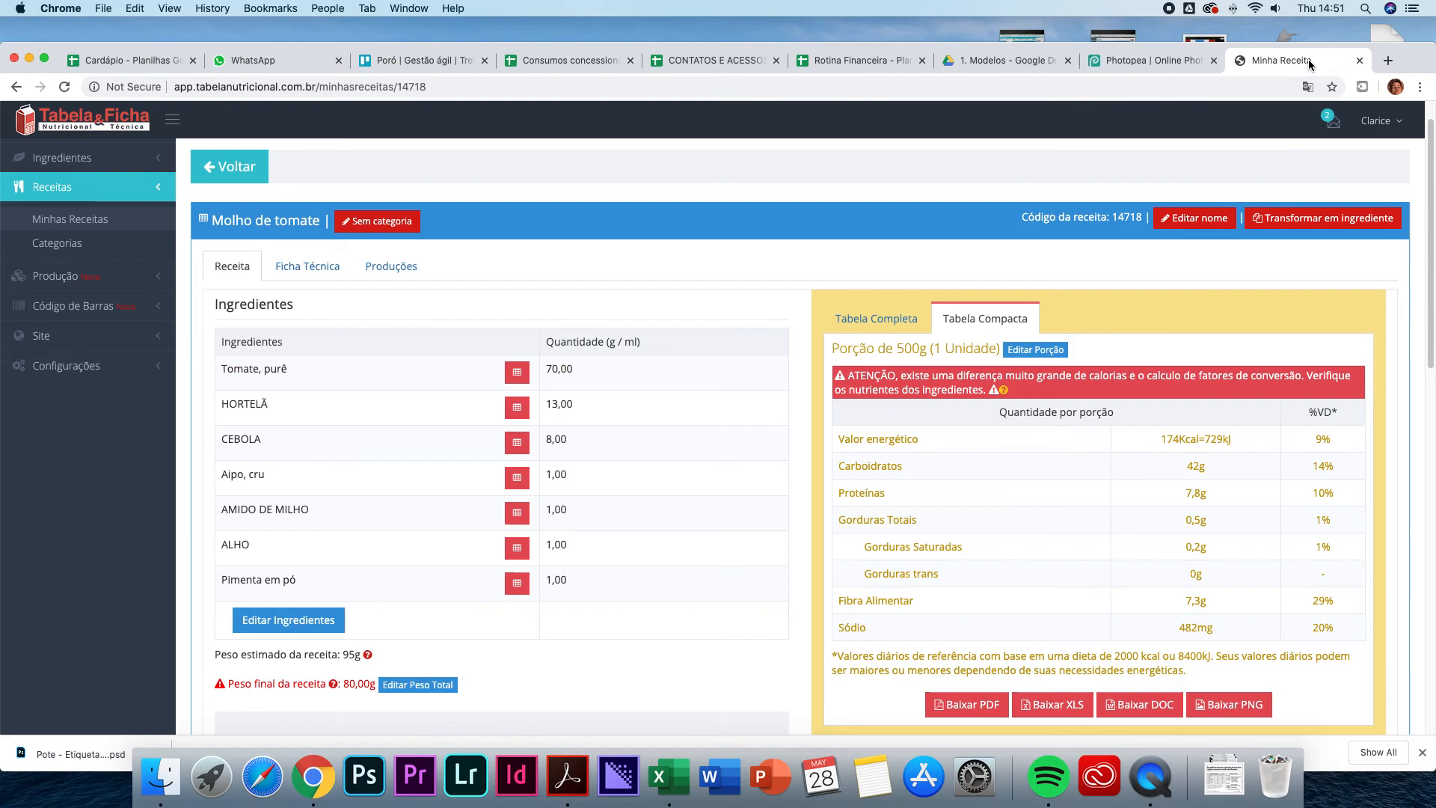
click(1158, 63)
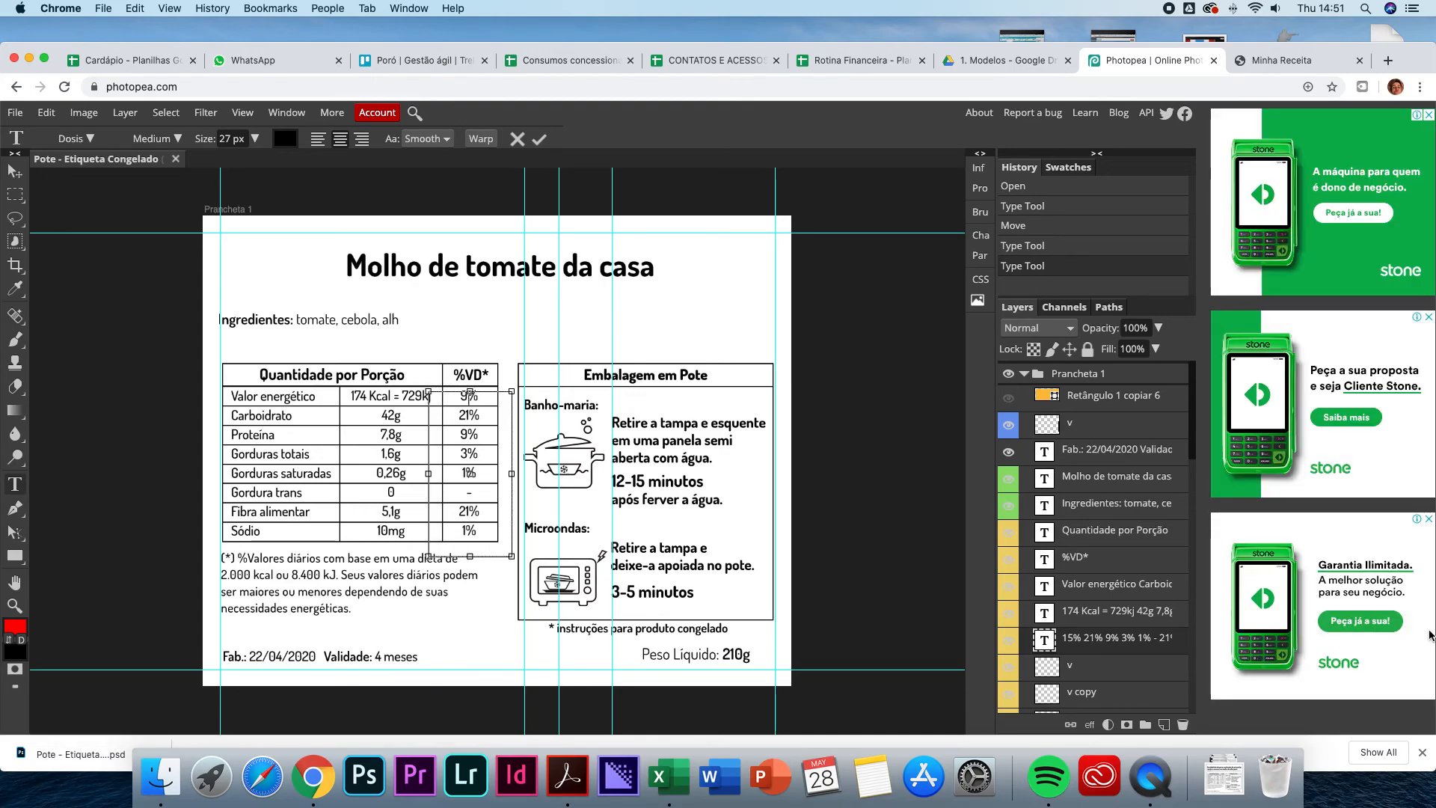
- Consult the recipe's %VD values and set the label's %VD for Carboidrato to 14% and for Proteína to 10%
click(1297, 64)
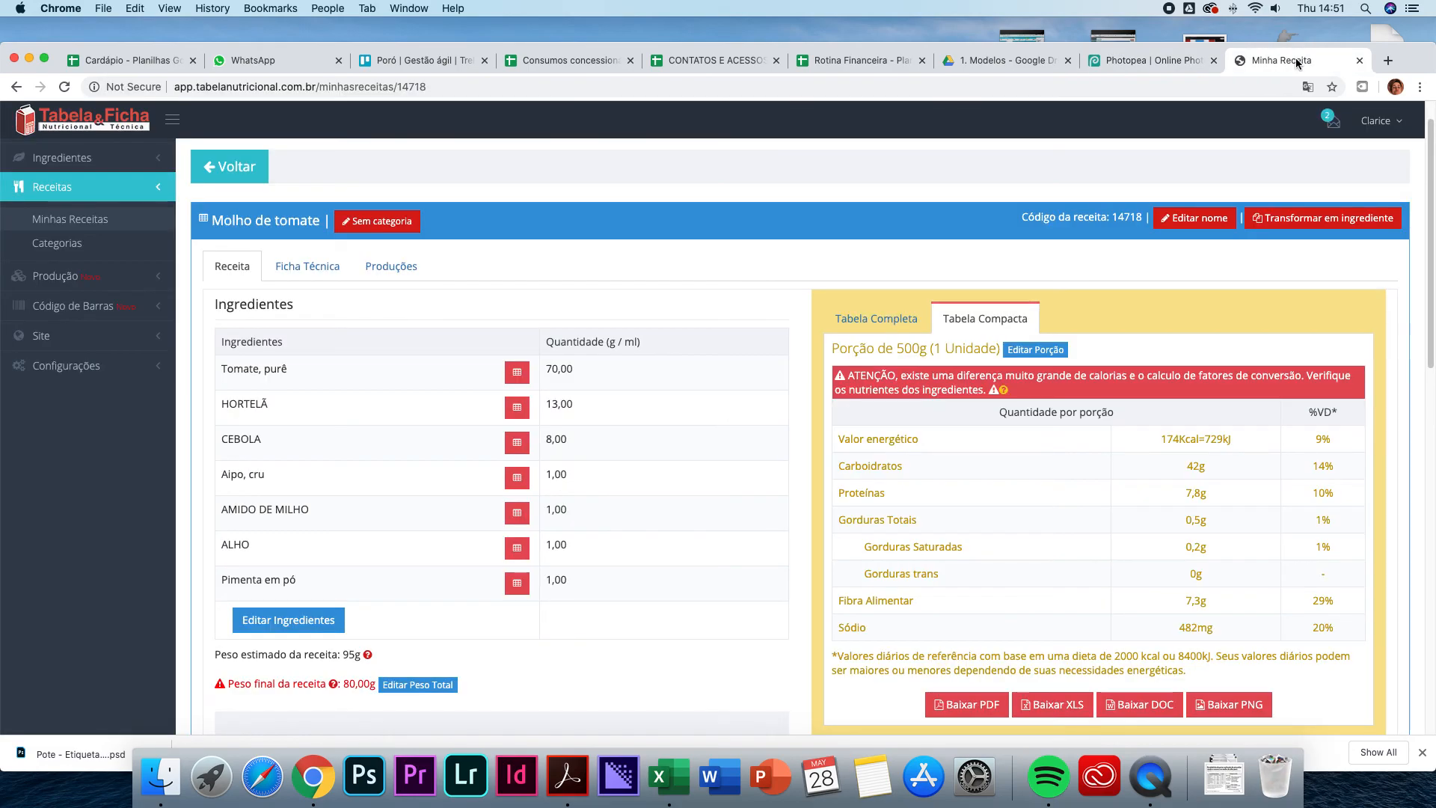
click(1144, 61)
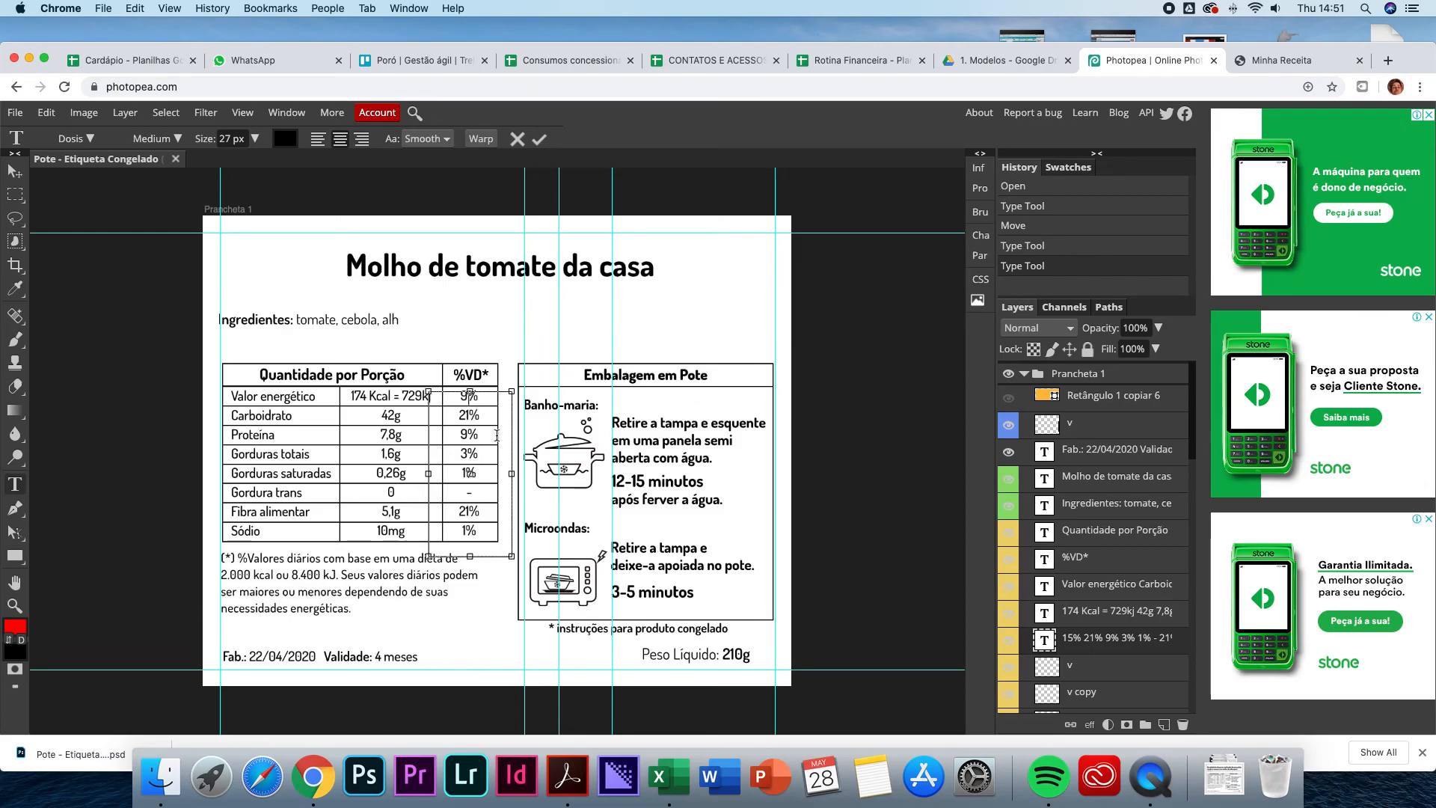
click(1271, 62)
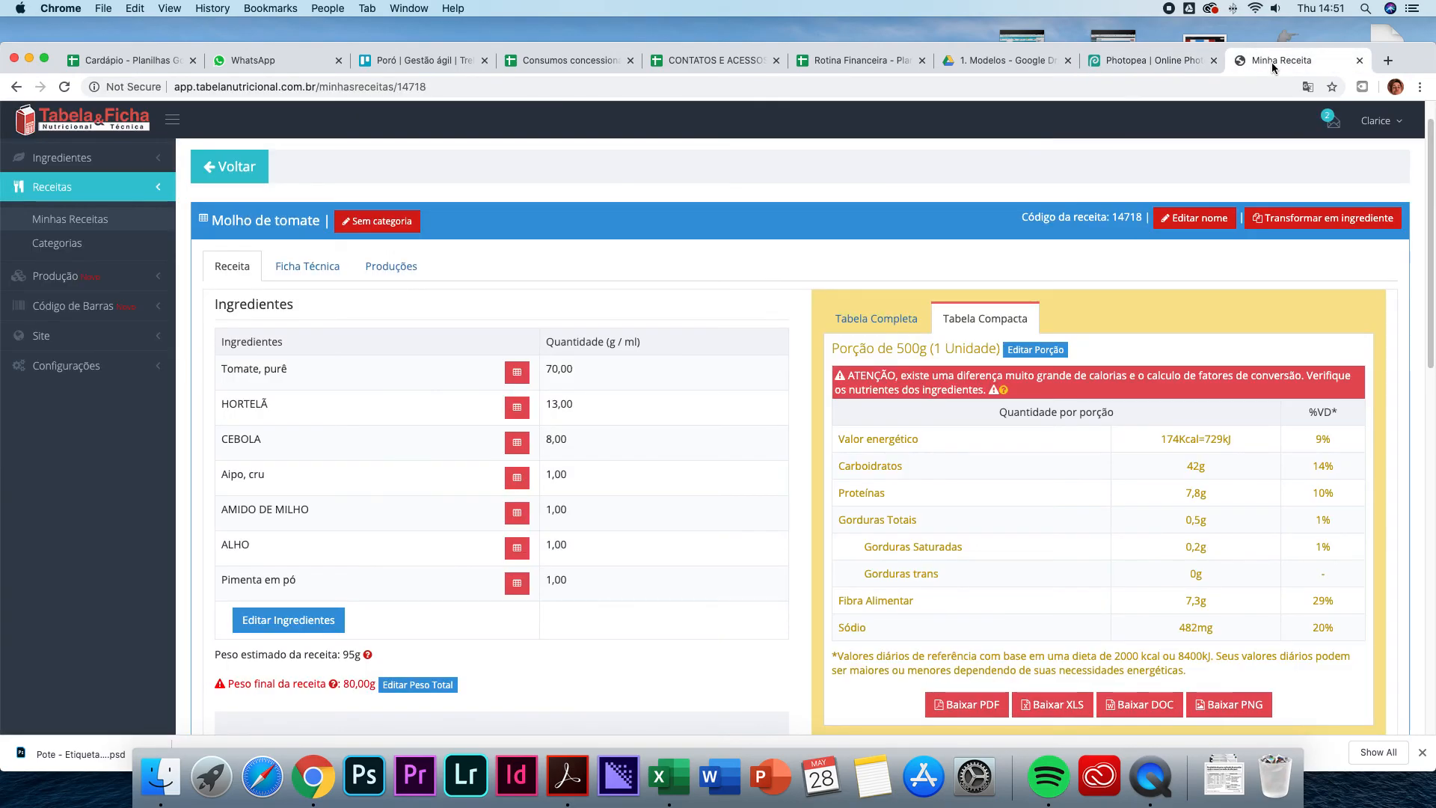
click(1152, 60)
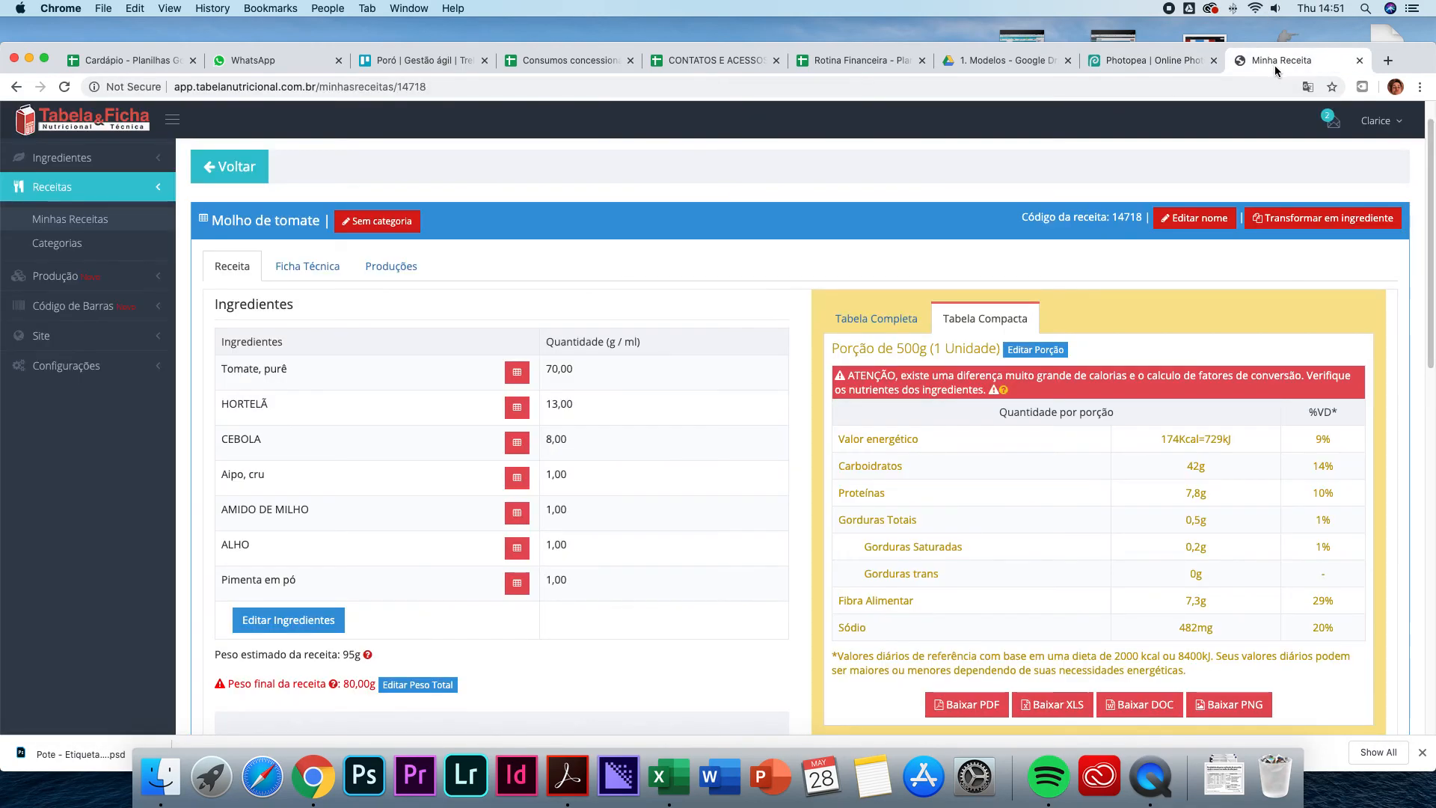
click(1275, 66)
click(1156, 60)
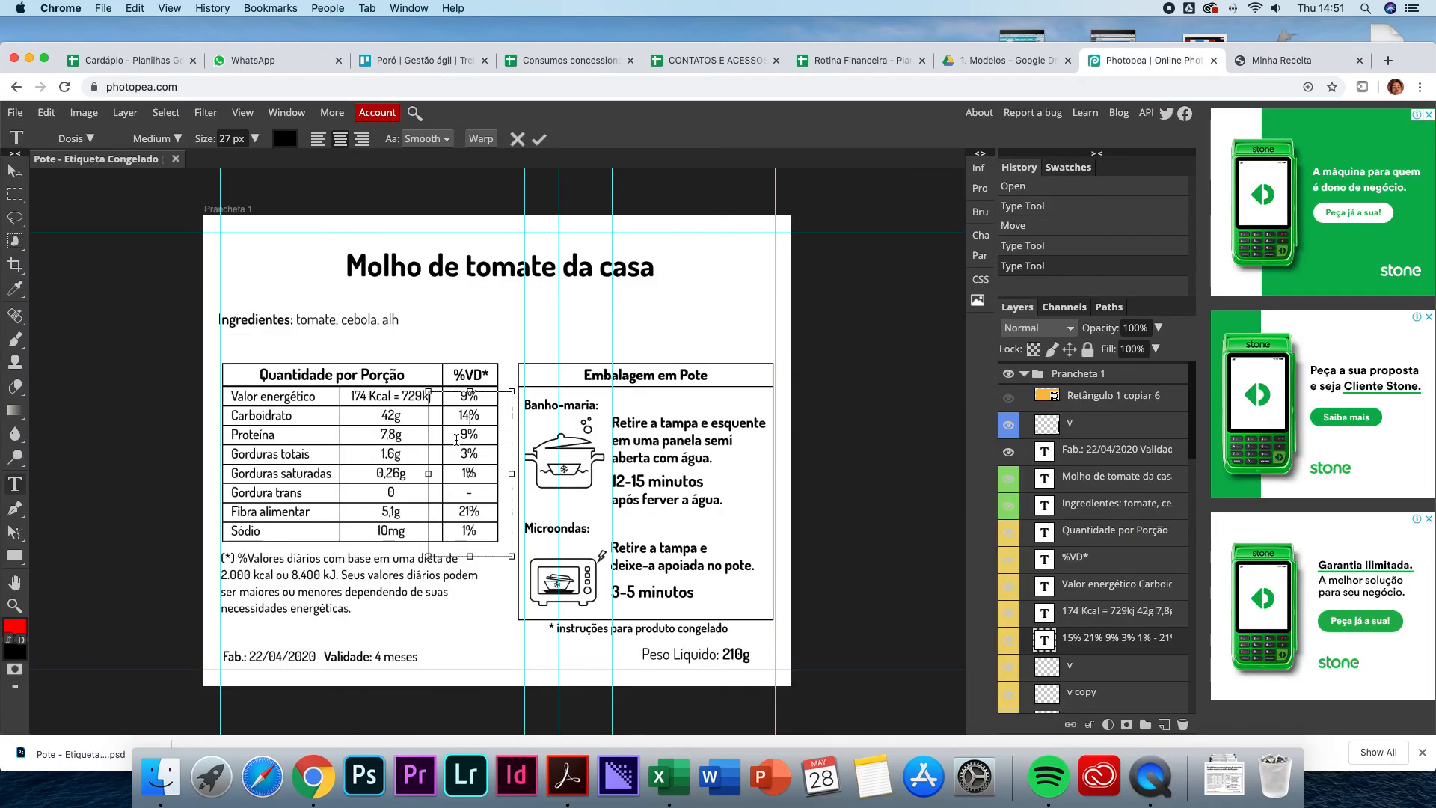
key(BackSpace)
text(10)
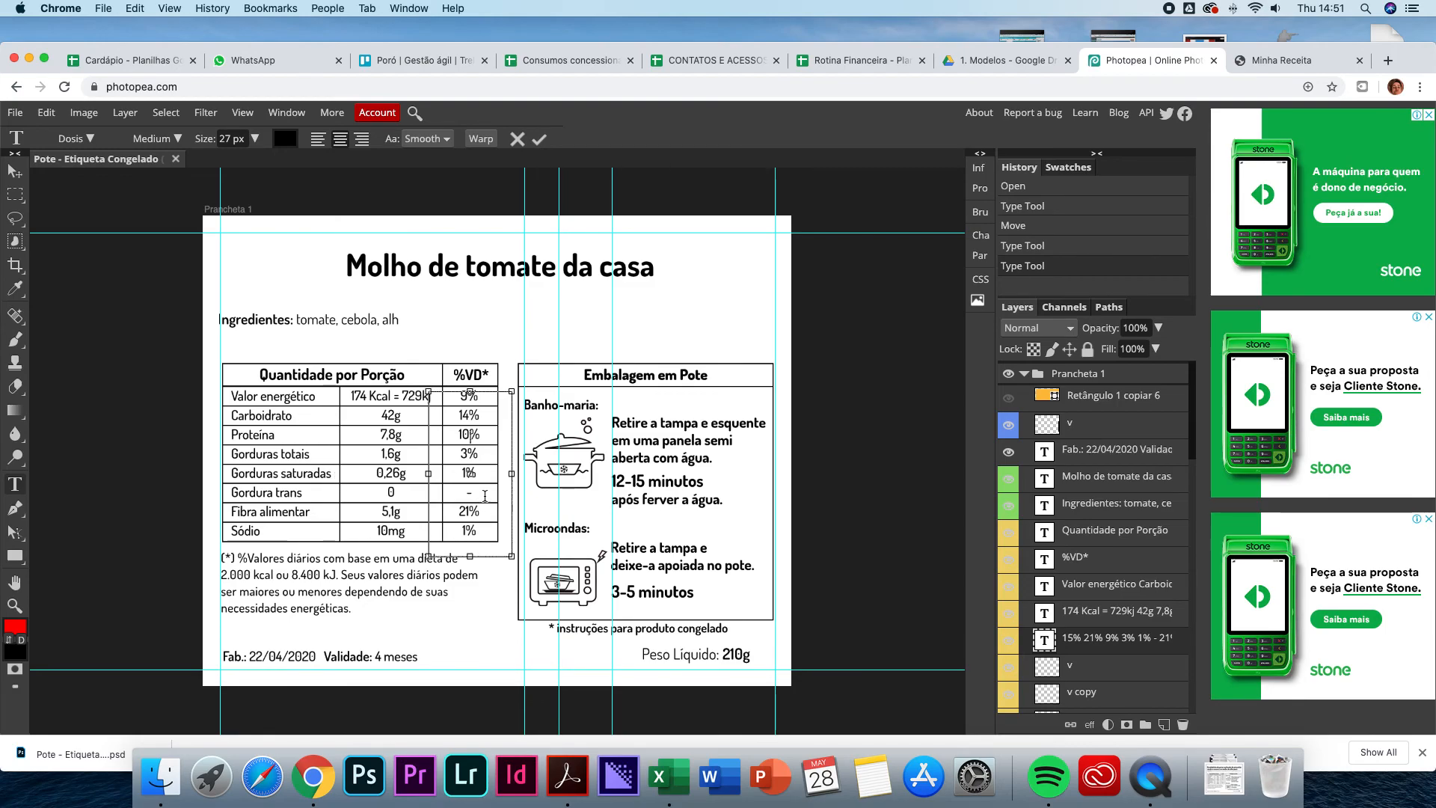
- Copy the ingredients list from the recipe's Informações para o rótulo section
click(1324, 60)
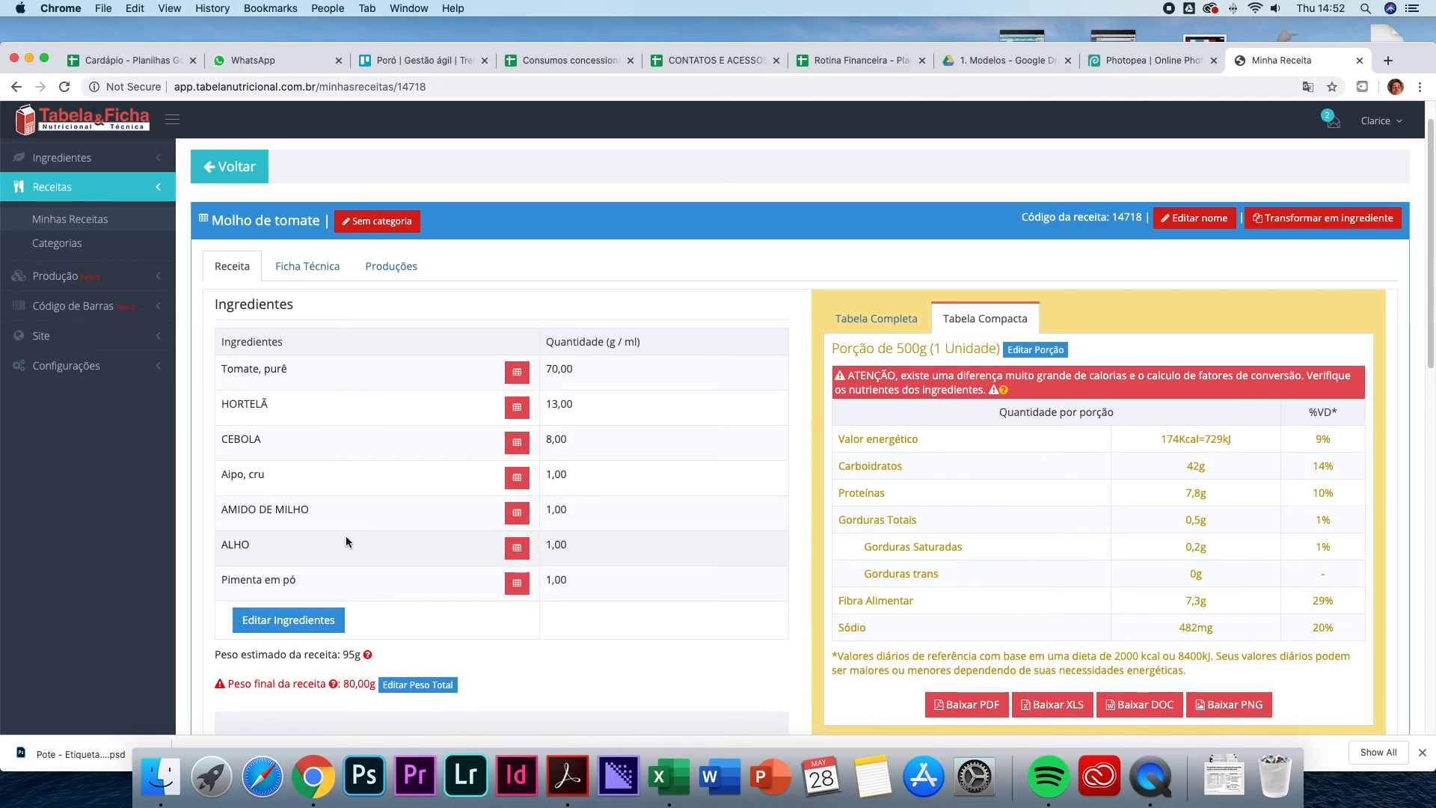
scroll(338, 528, down, 1)
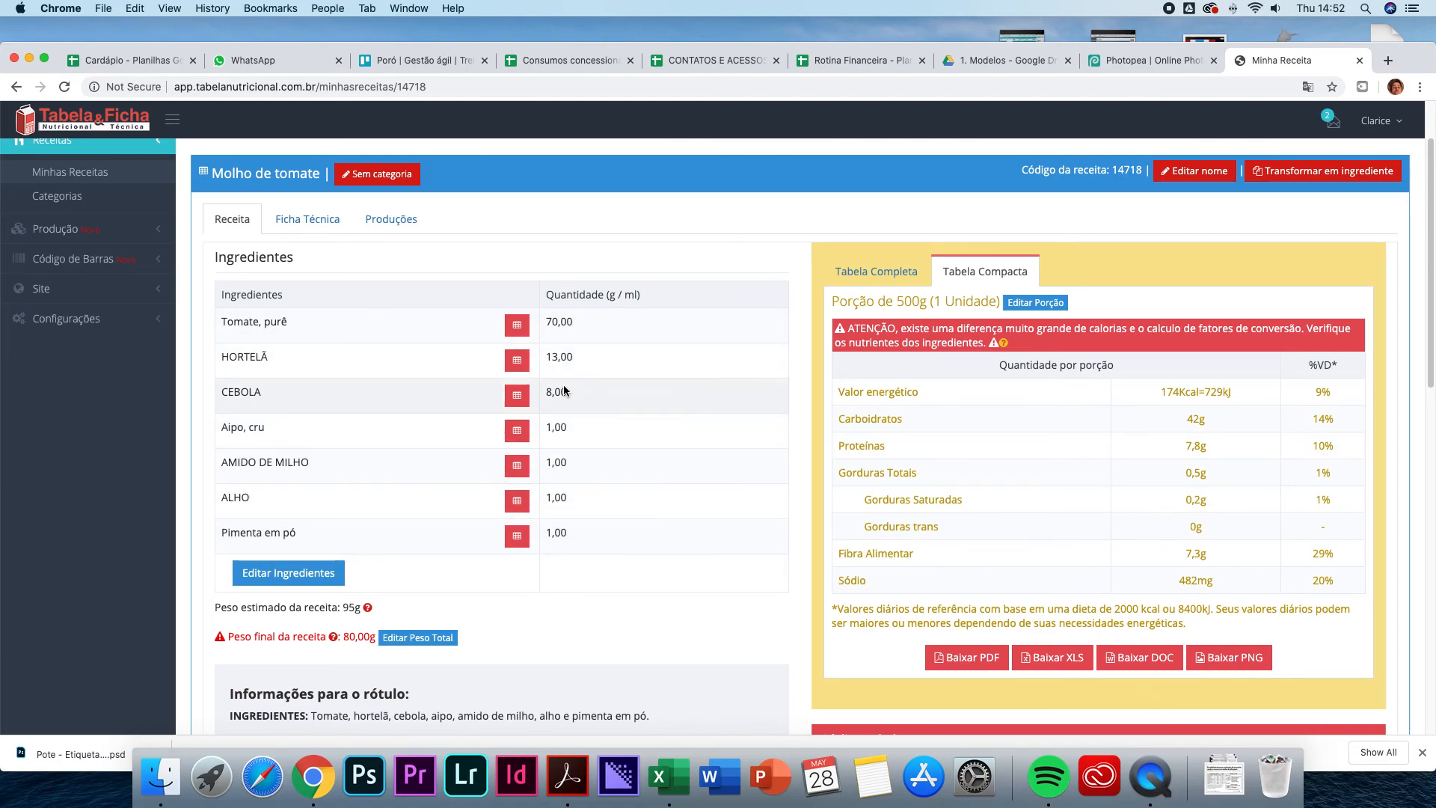
click(1171, 58)
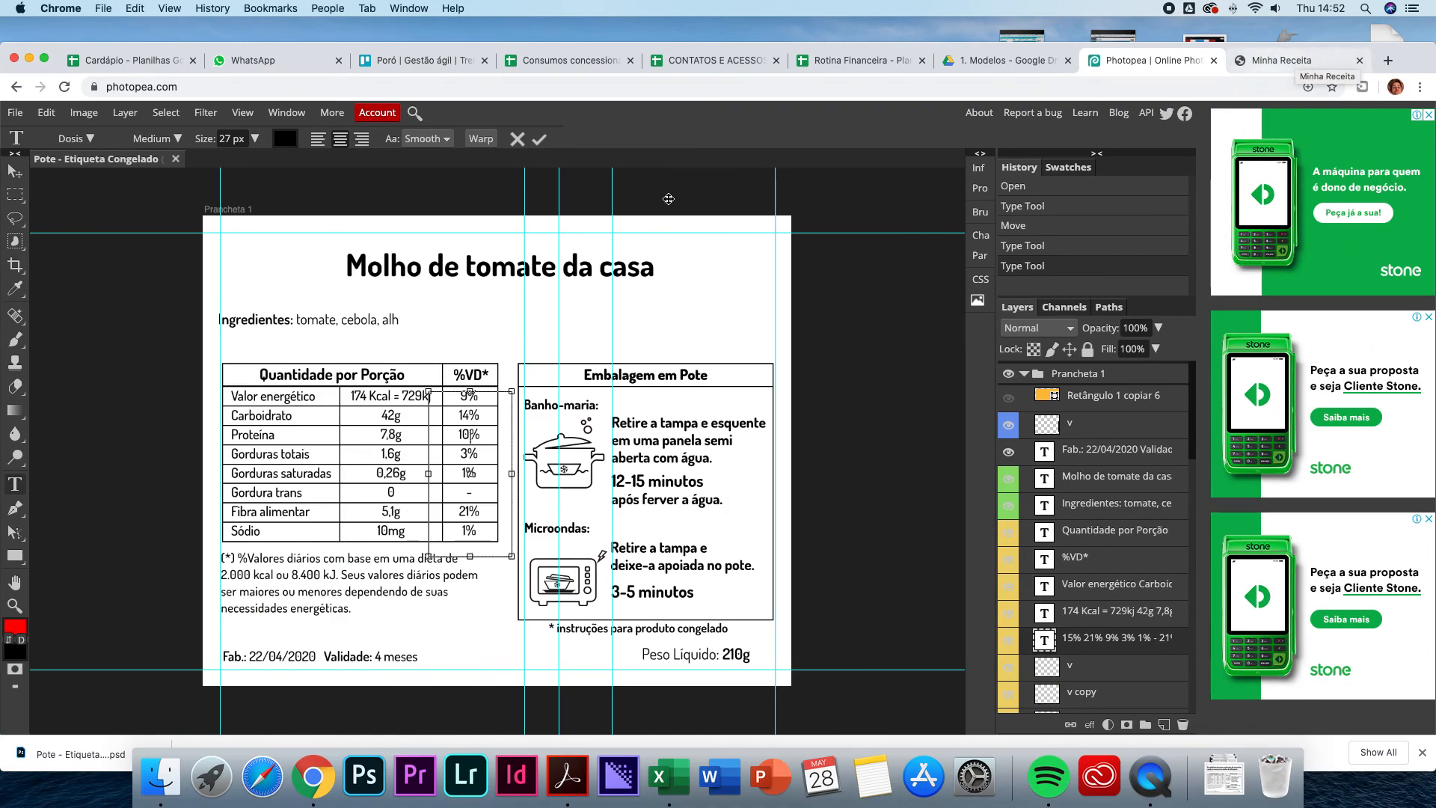
click(1253, 65)
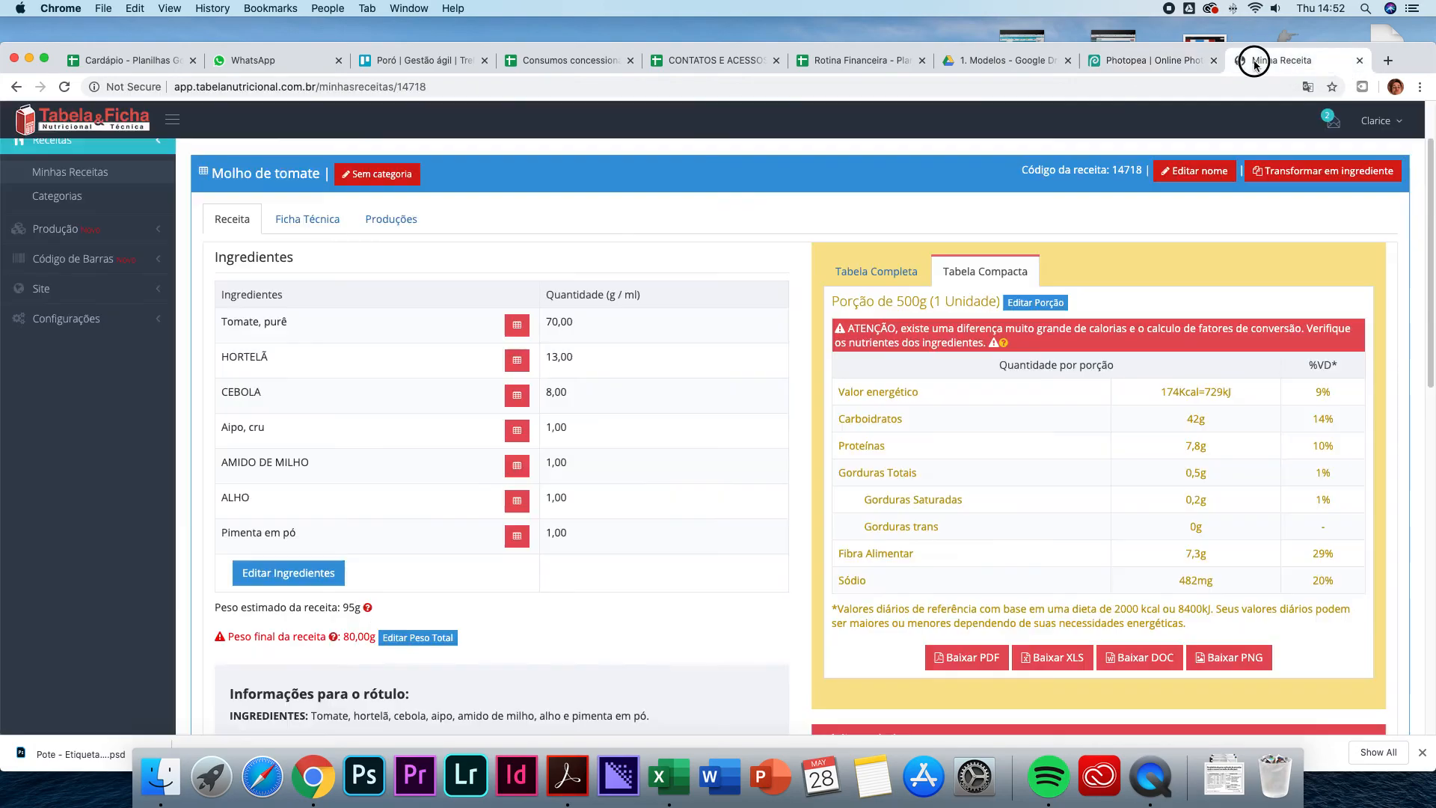
scroll(514, 385, down, 3)
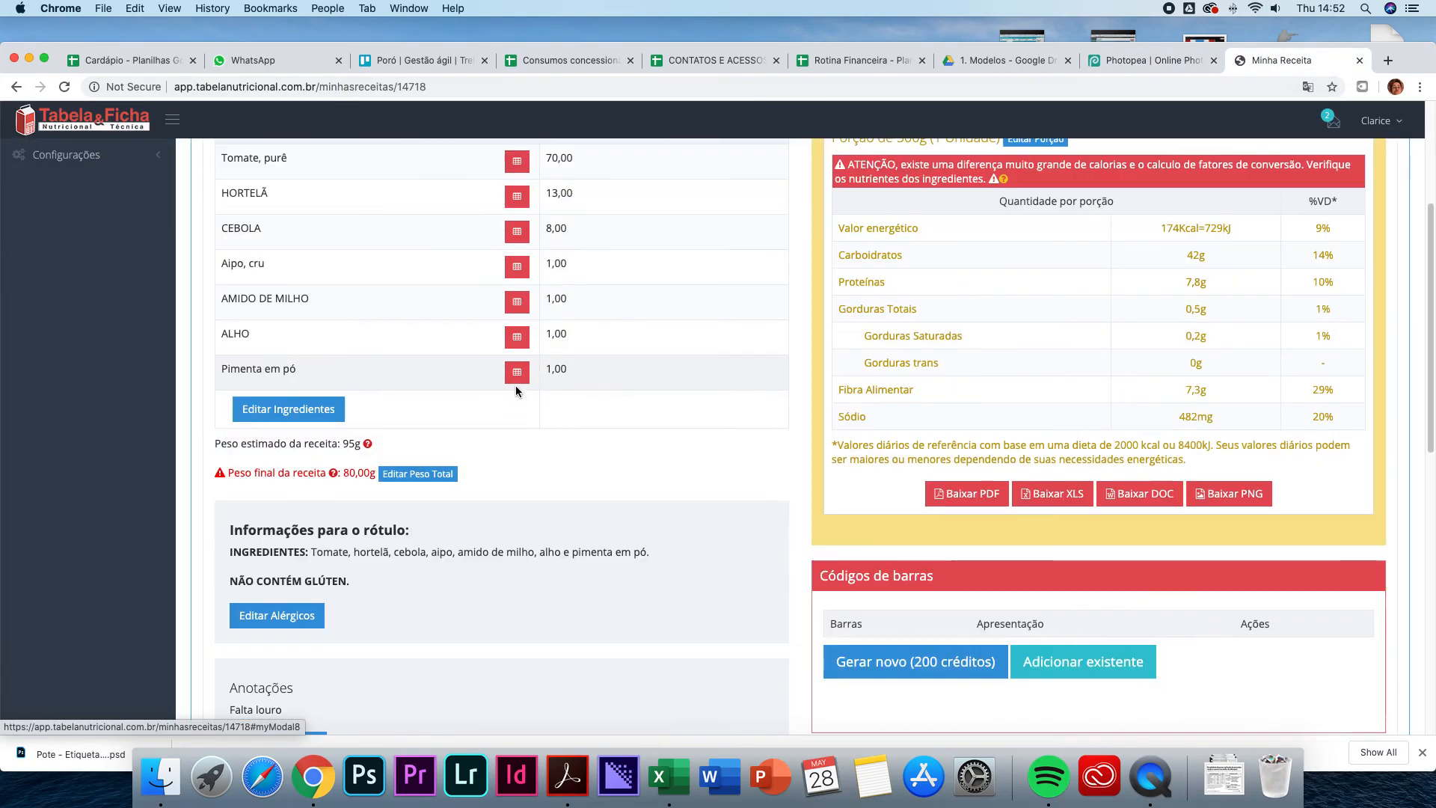
scroll(522, 393, down, 3)
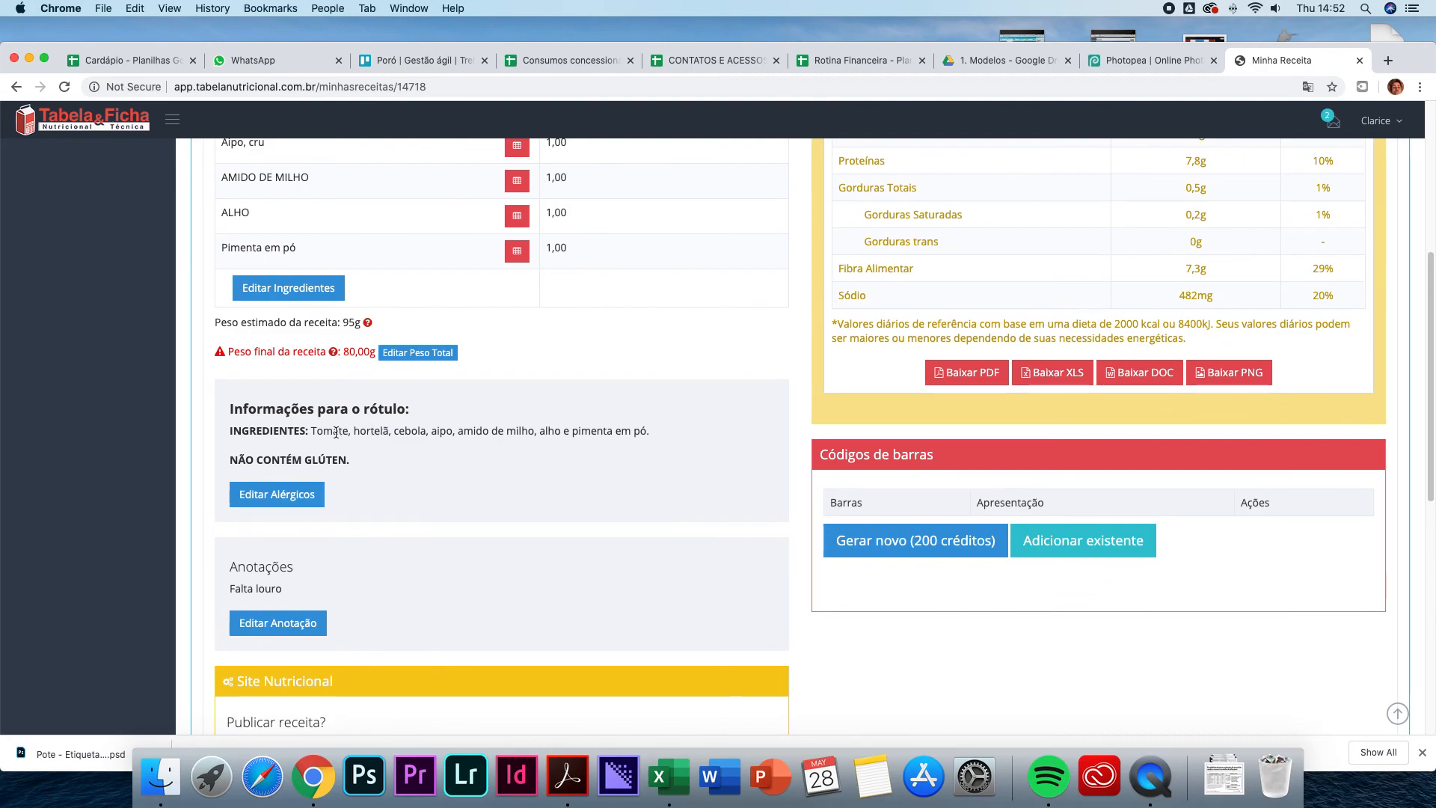
drag(312, 432, 646, 433)
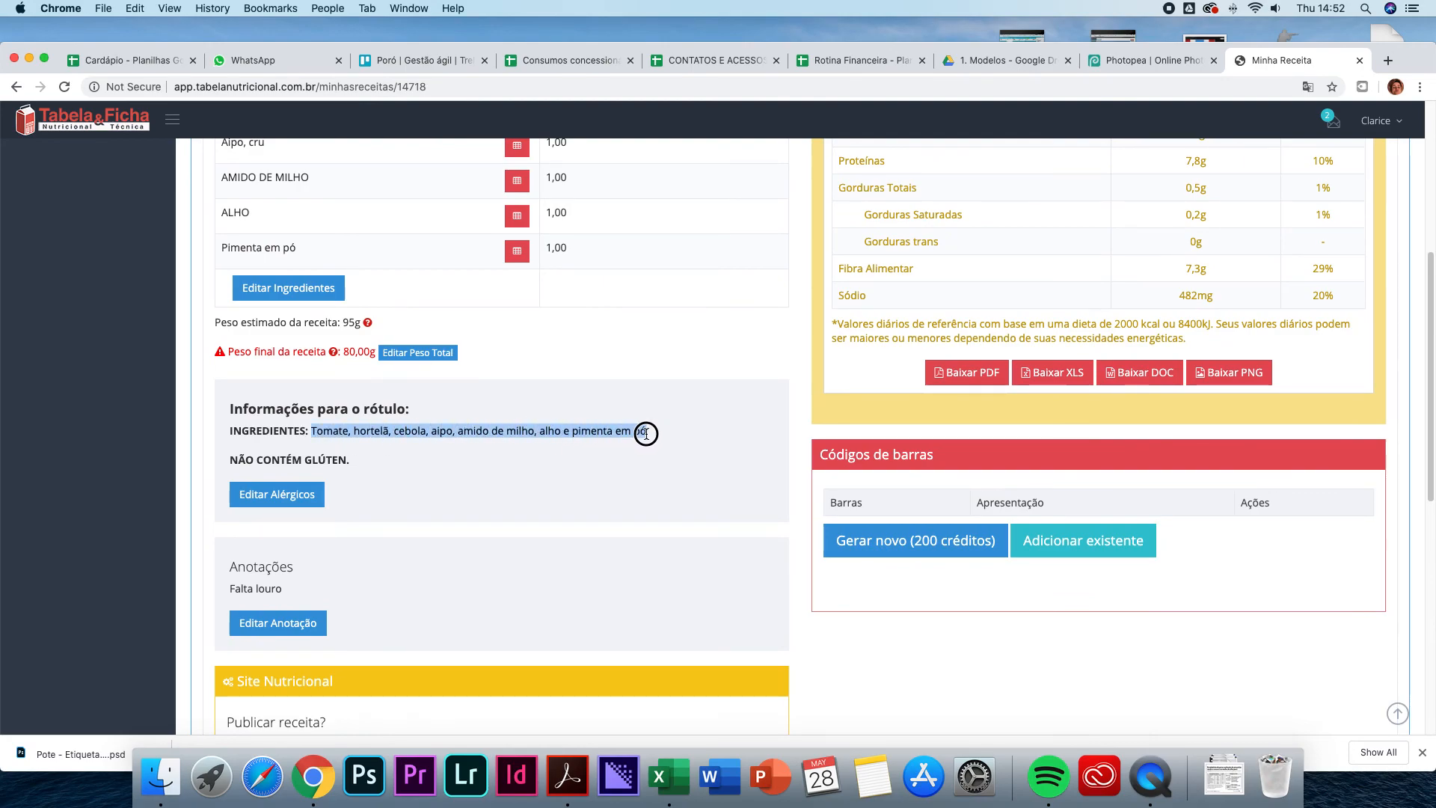
- Back in Photopea, commit the %VD text and replace the label's ingredients with "Tomate, hortelã, cebola, aipo, amido de milho, alho e pimenta em pó"
click(1144, 59)
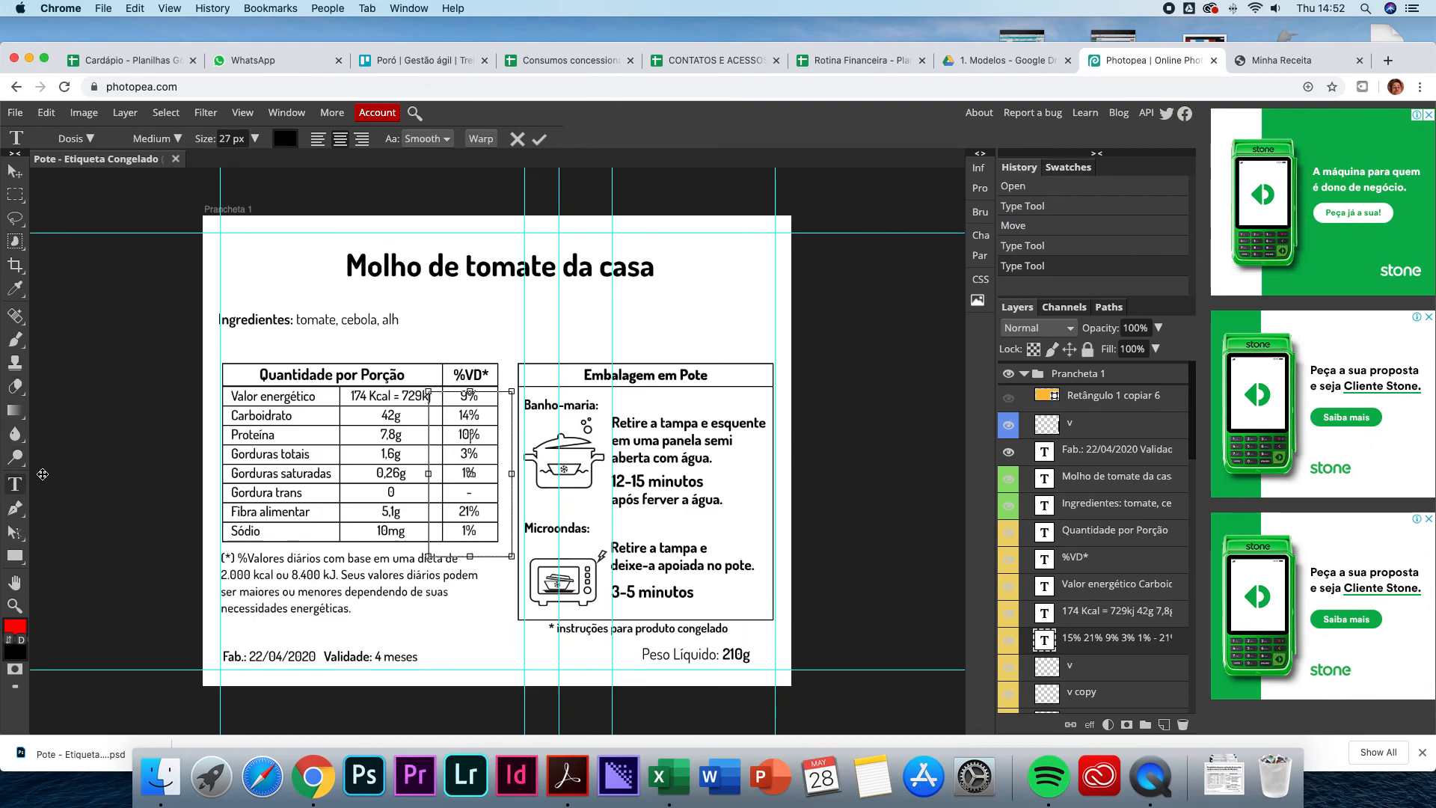
click(21, 486)
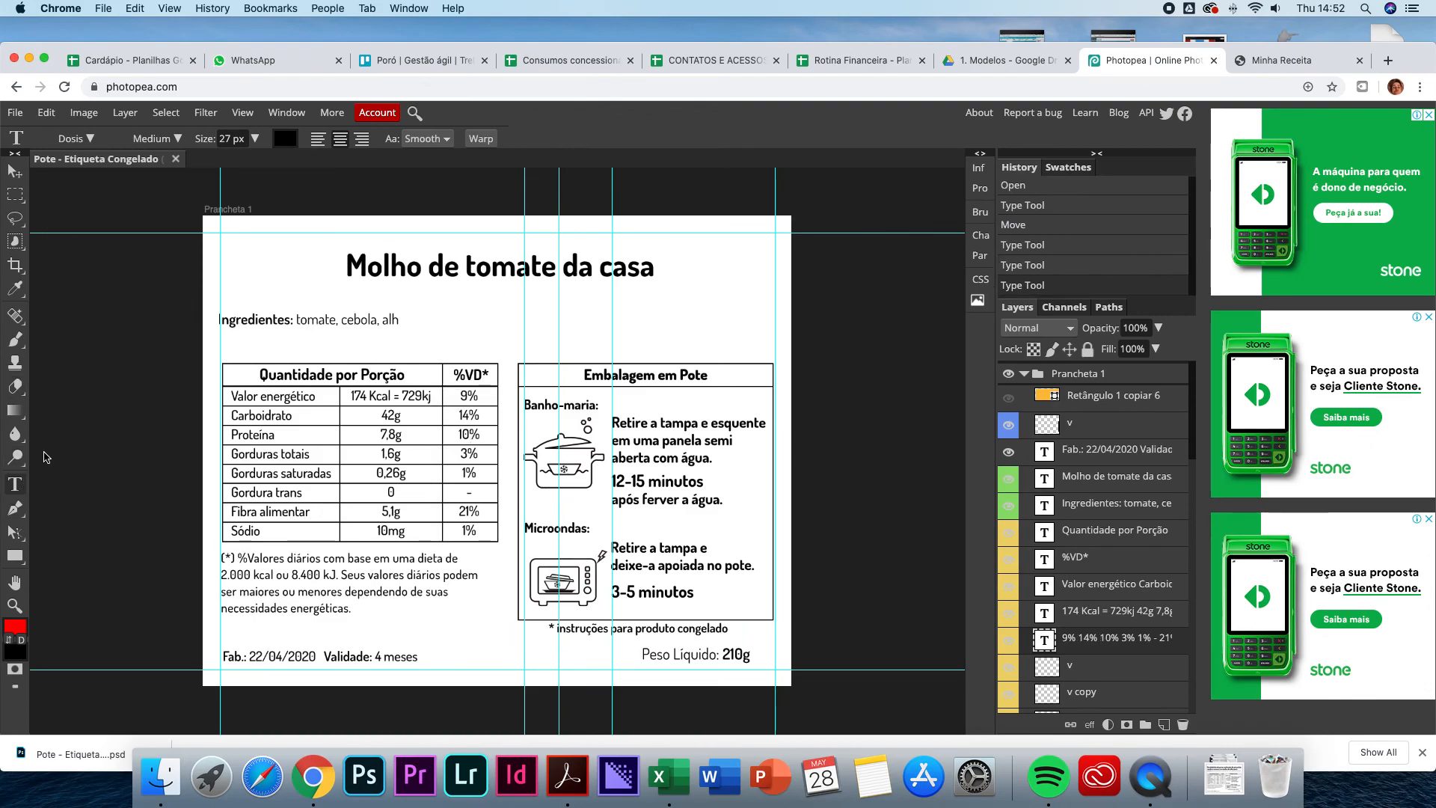
click(299, 322)
drag(299, 322, 401, 323)
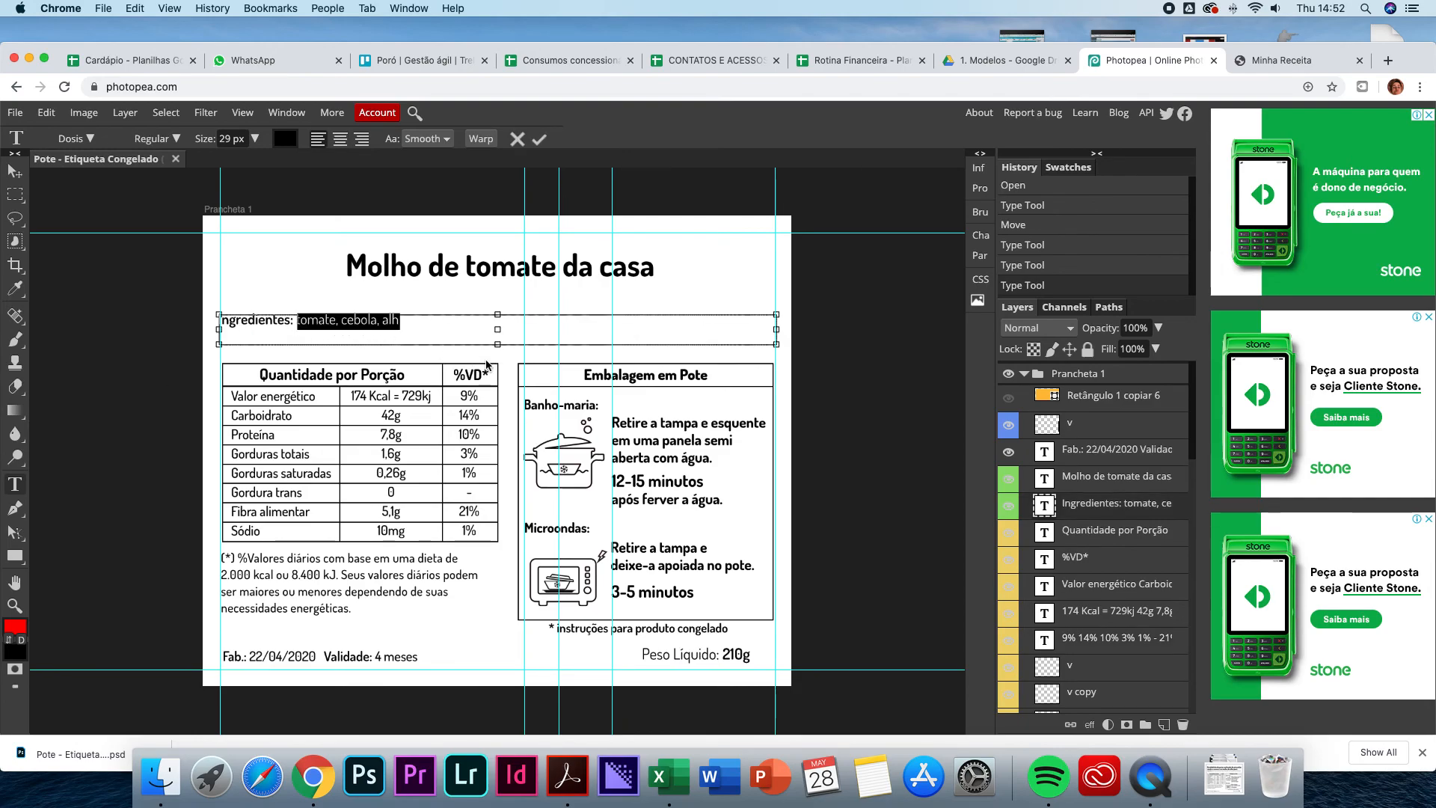
text(Tomate, hortela, cebola, aipo, amido de milho, alho e pimenta em po)
click(379, 324)
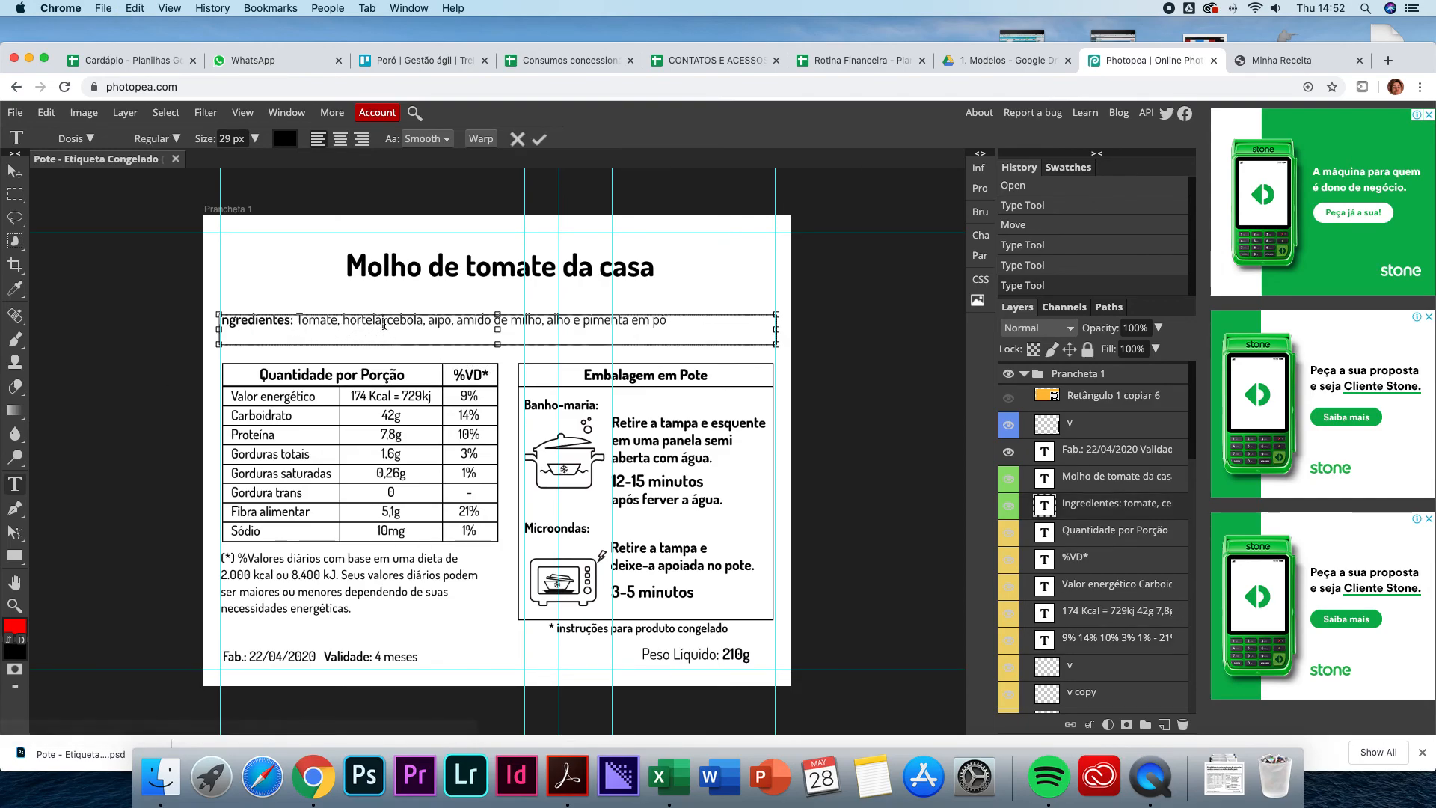
key(super+n)
text(a)
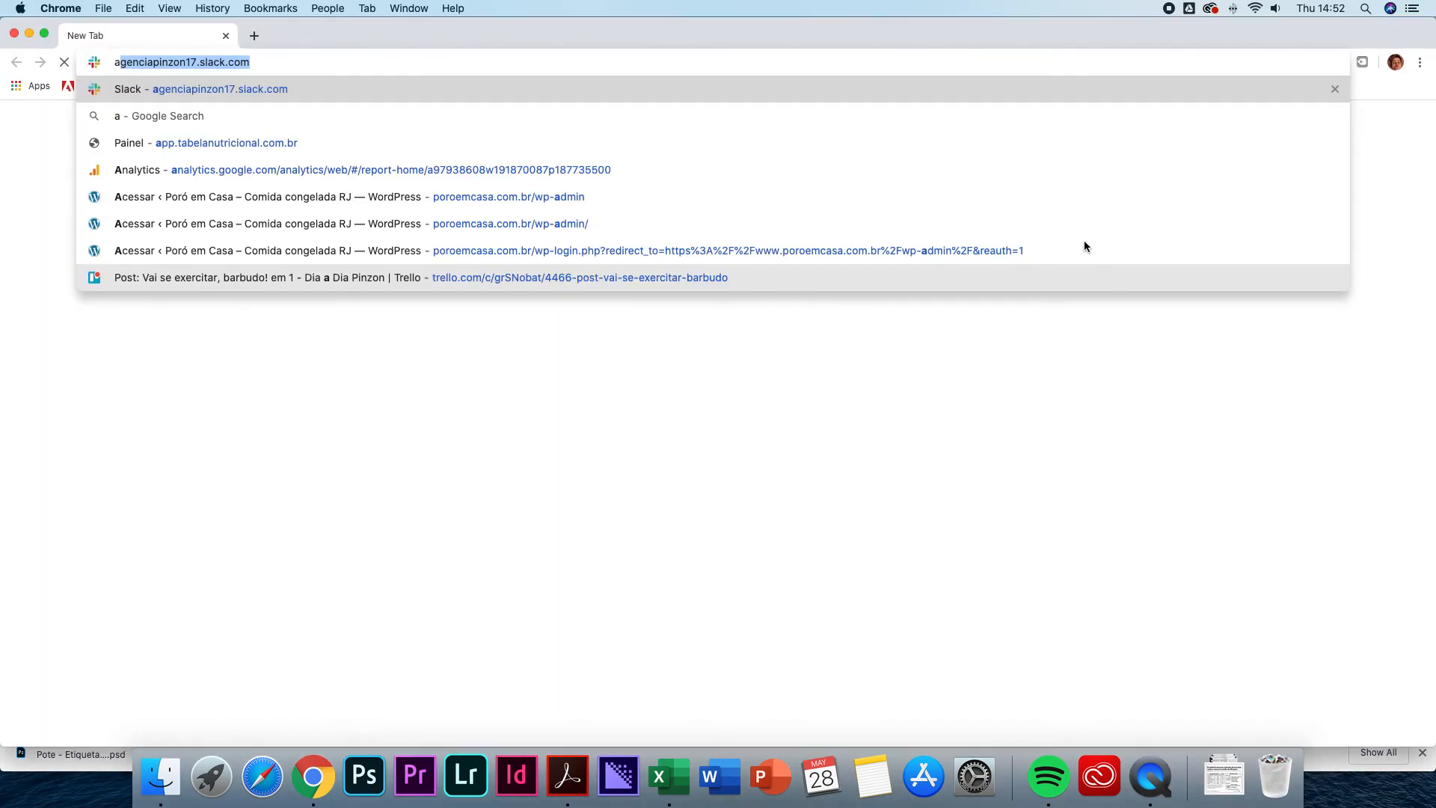
click(14, 33)
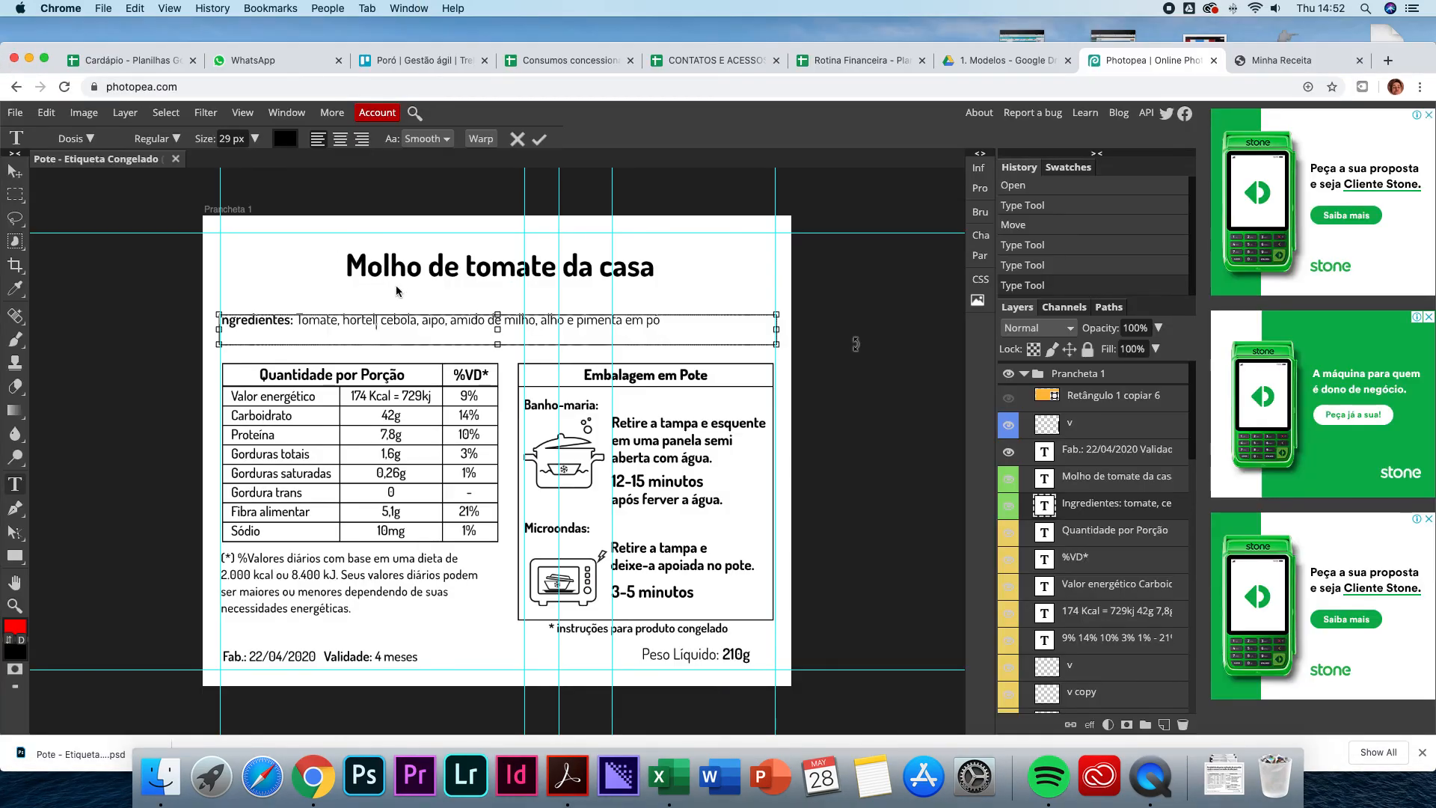
- Complete the word "hortelã" in the ingredients, add ", louro" after alho, and commit the text
text(a)
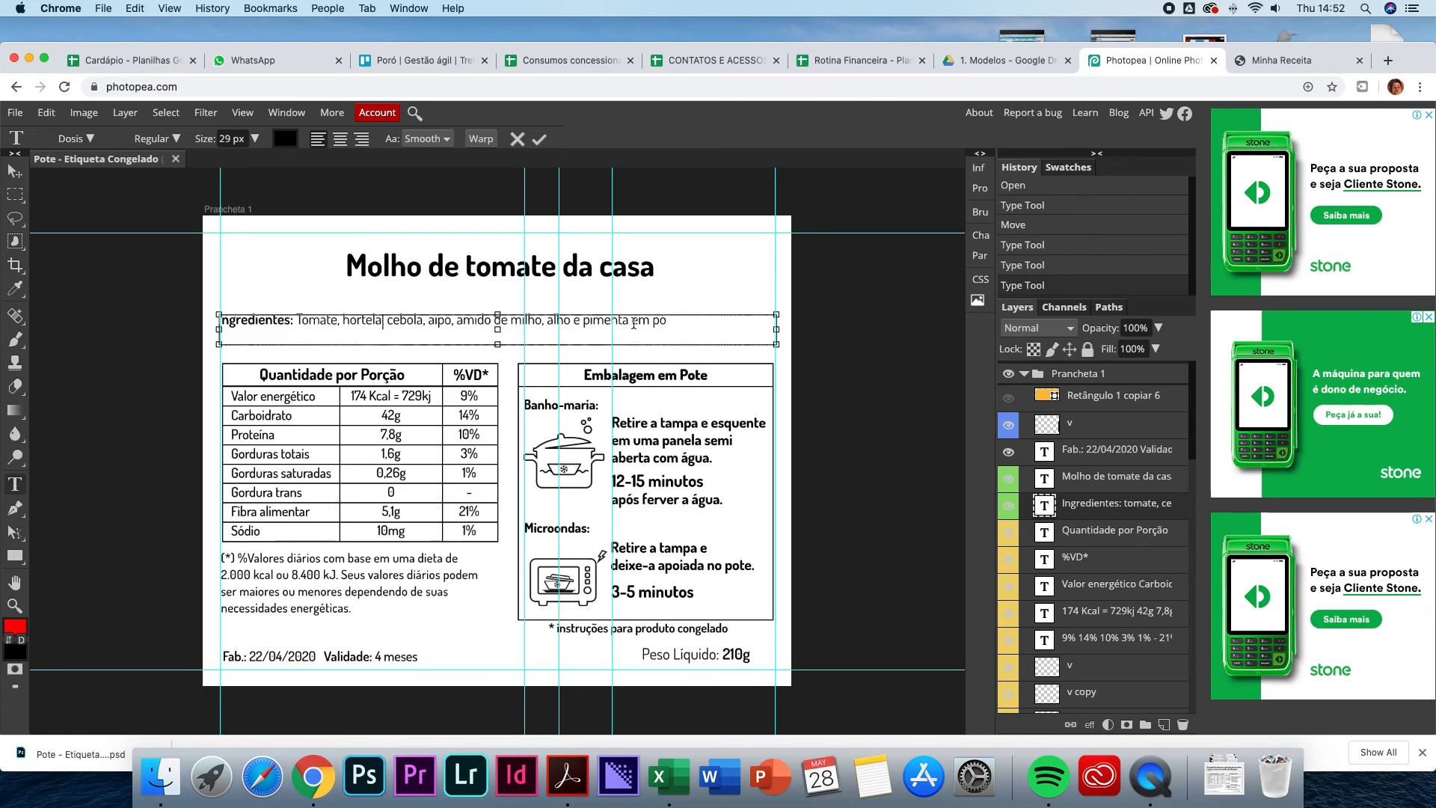
click(573, 319)
text(, louro)
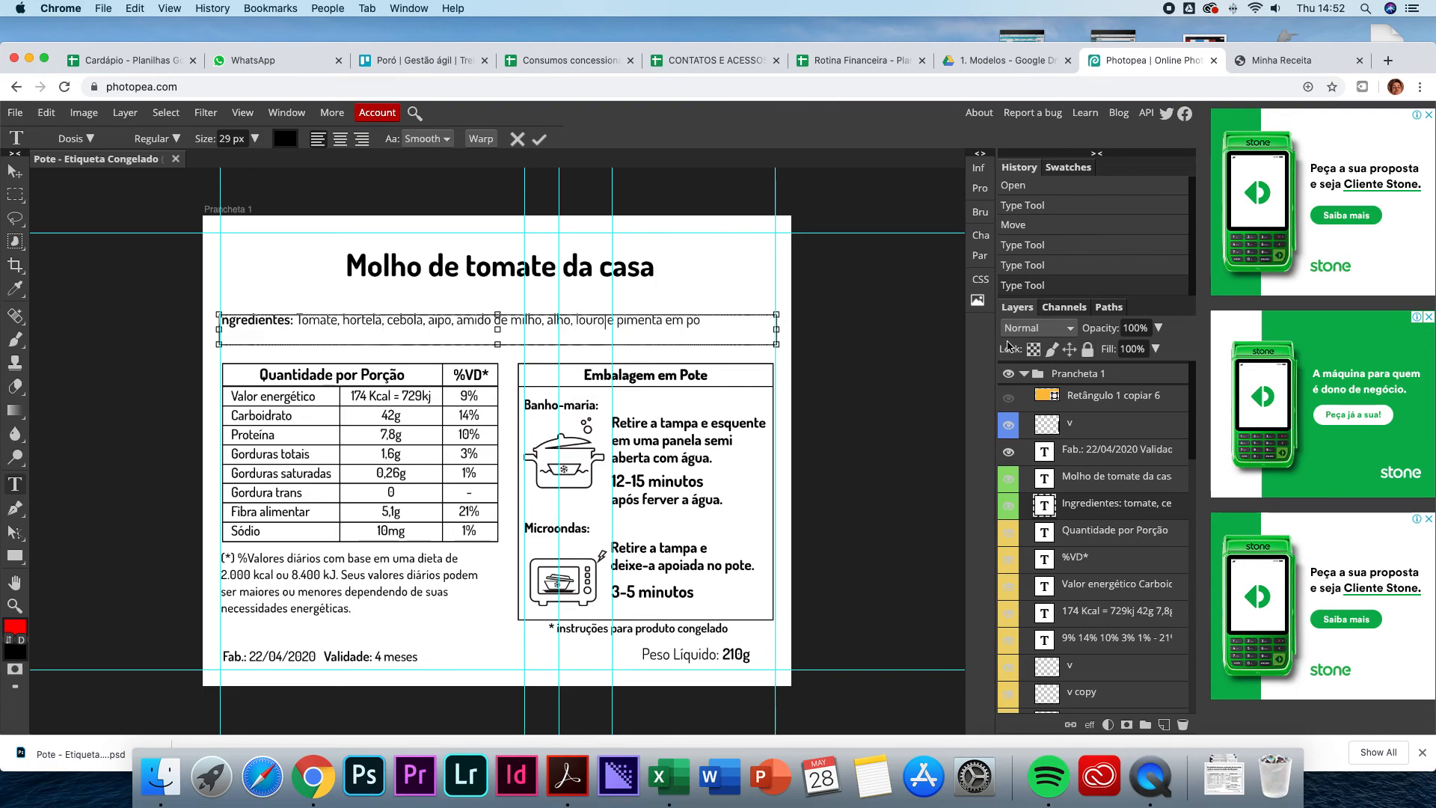
click(14, 171)
- Review the ingredients and annotation on the Minha Receita page, and return to the Photopea label
key(super+Tab)
click(1314, 58)
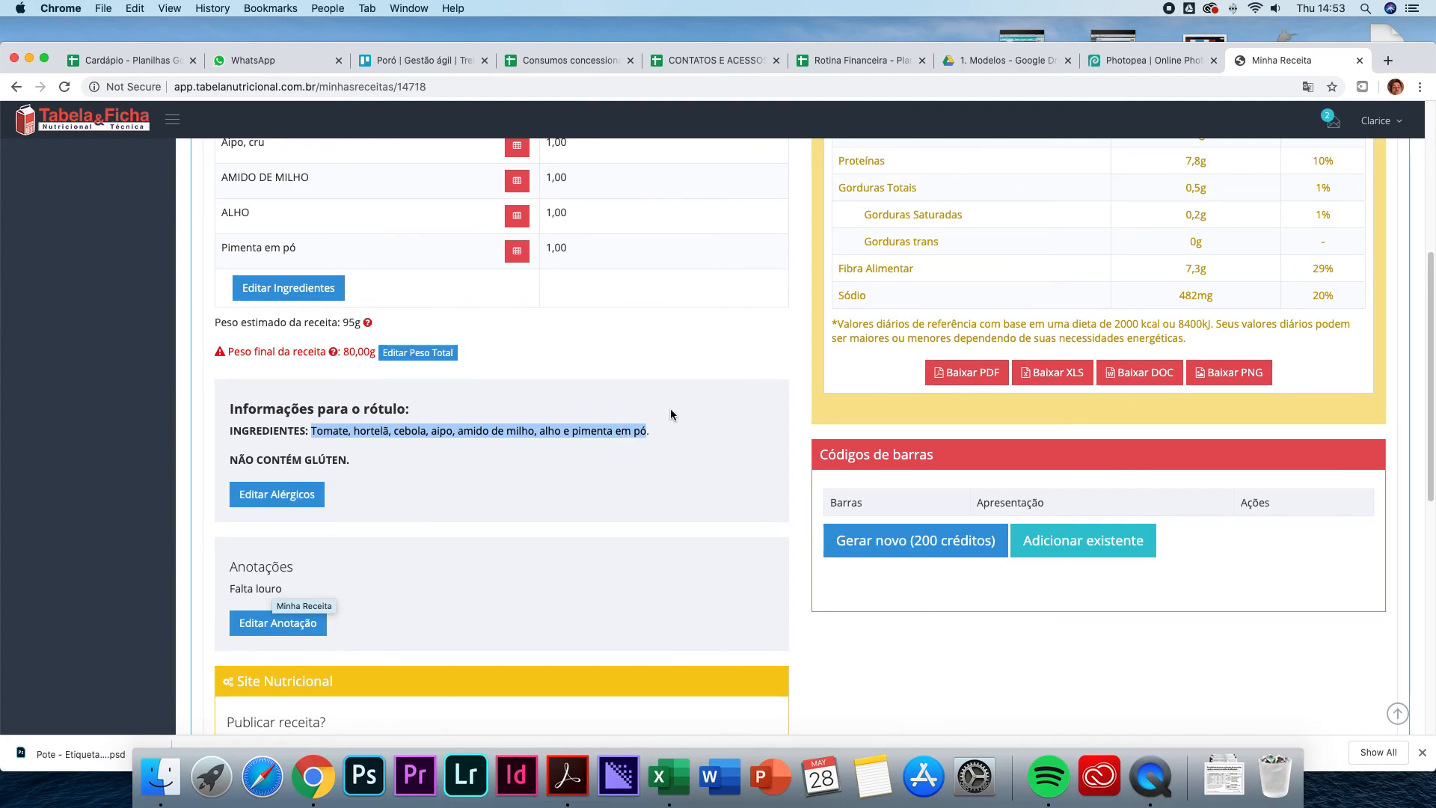
click(1178, 67)
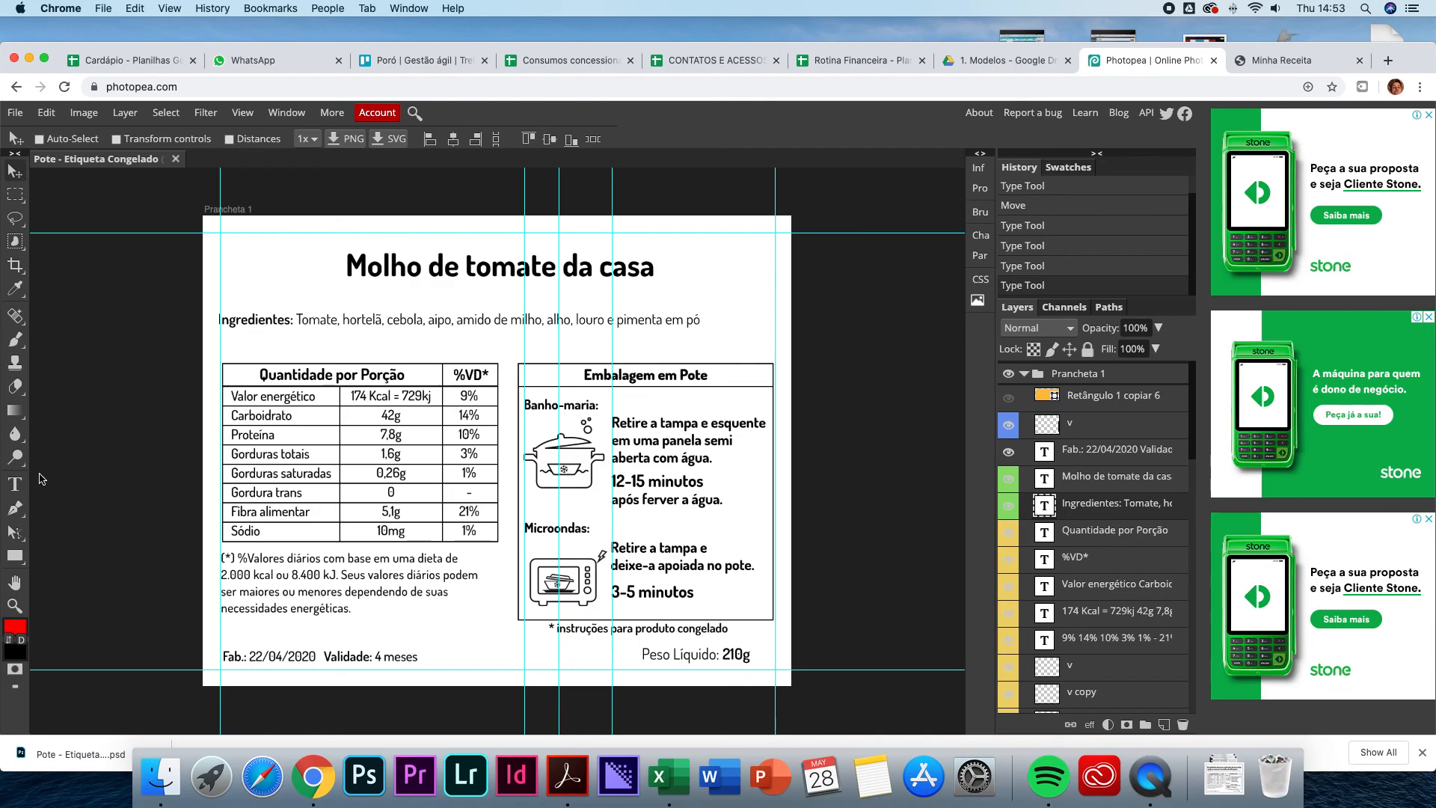
- Change the label's manufacturing date (Fab.) to 28/05/2020 and commit the text
click(15, 484)
click(263, 656)
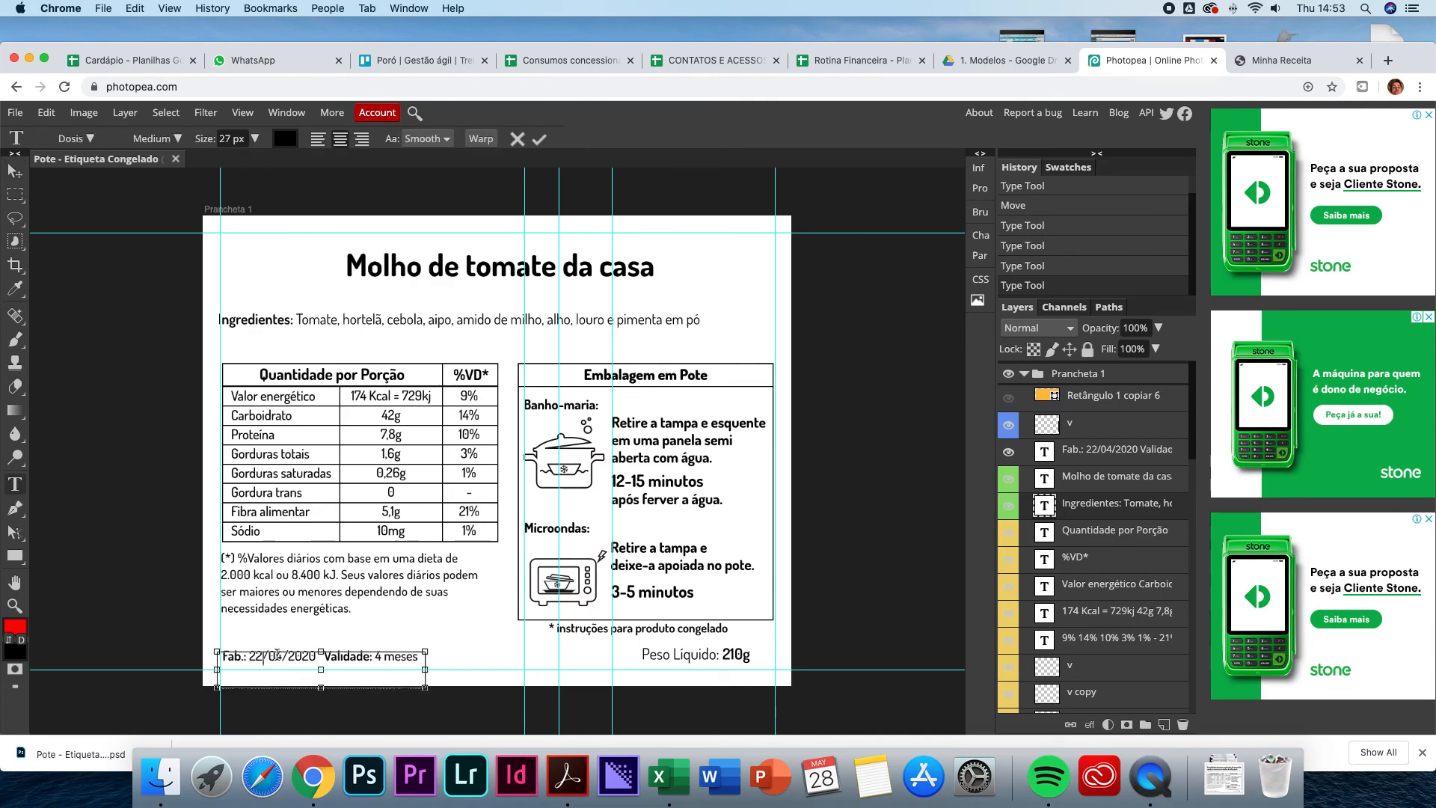
key(BackSpace)
text(8)
key(Delete)
text(5)
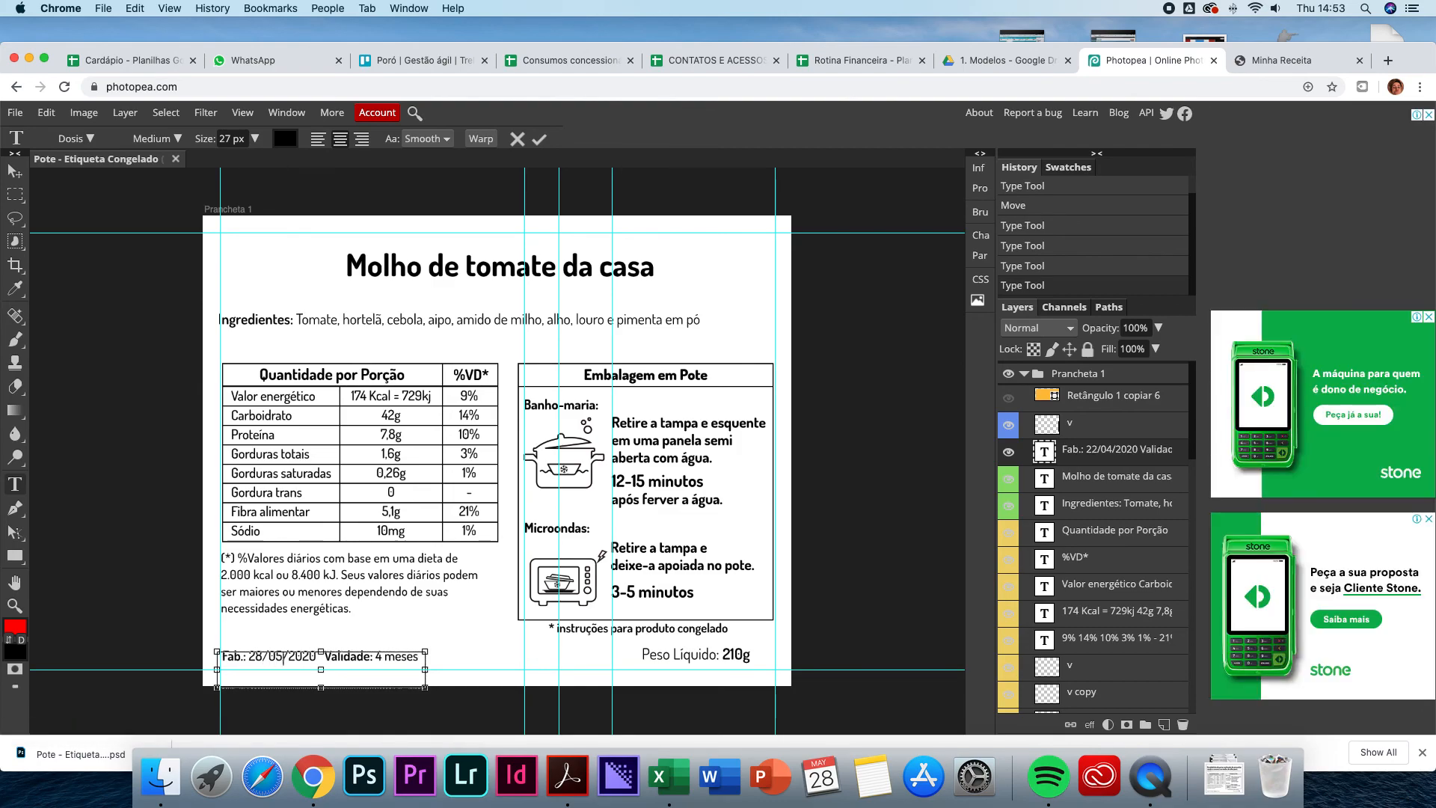
click(15, 170)
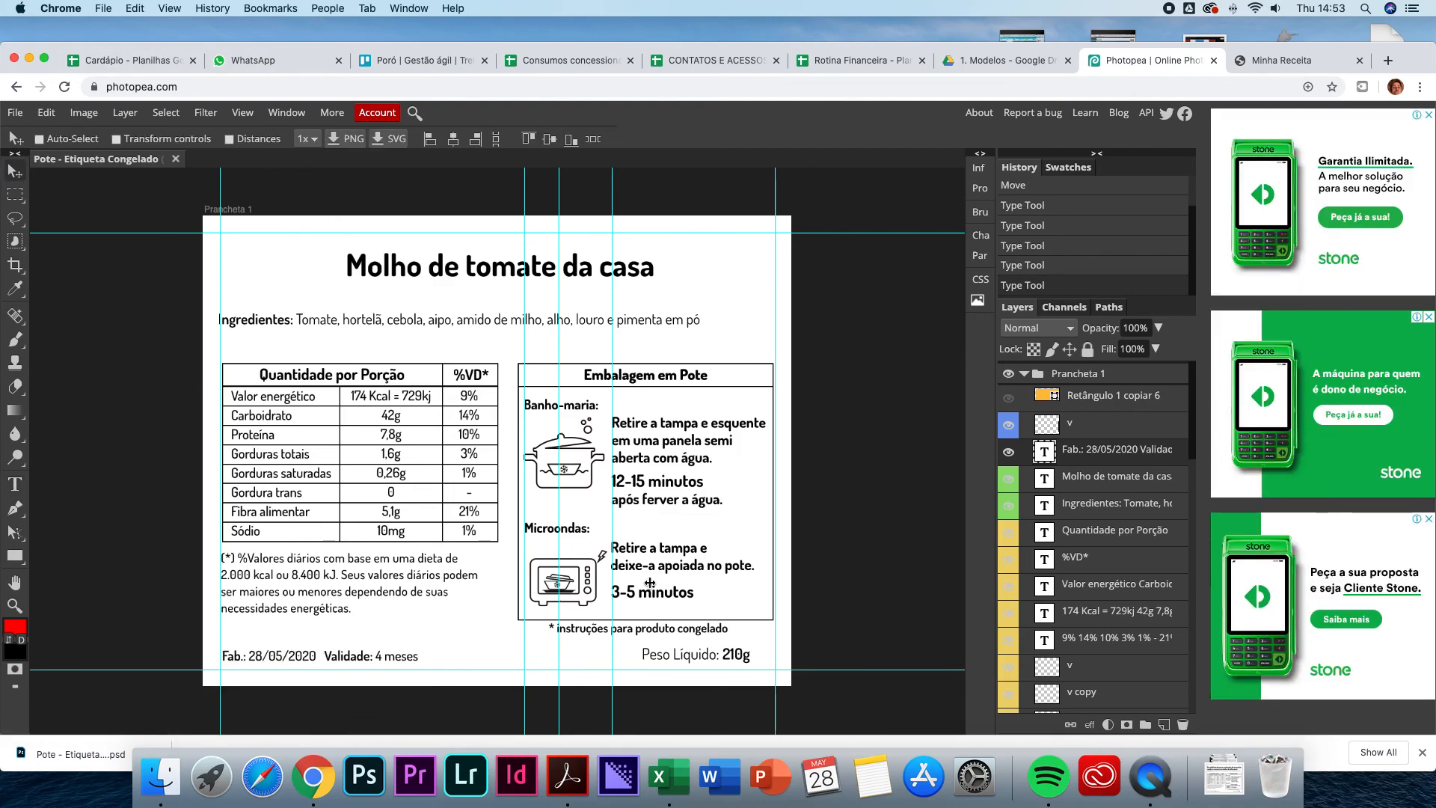
- Set the label's Peso Líquido to 200g and commit the text
click(15, 484)
click(744, 656)
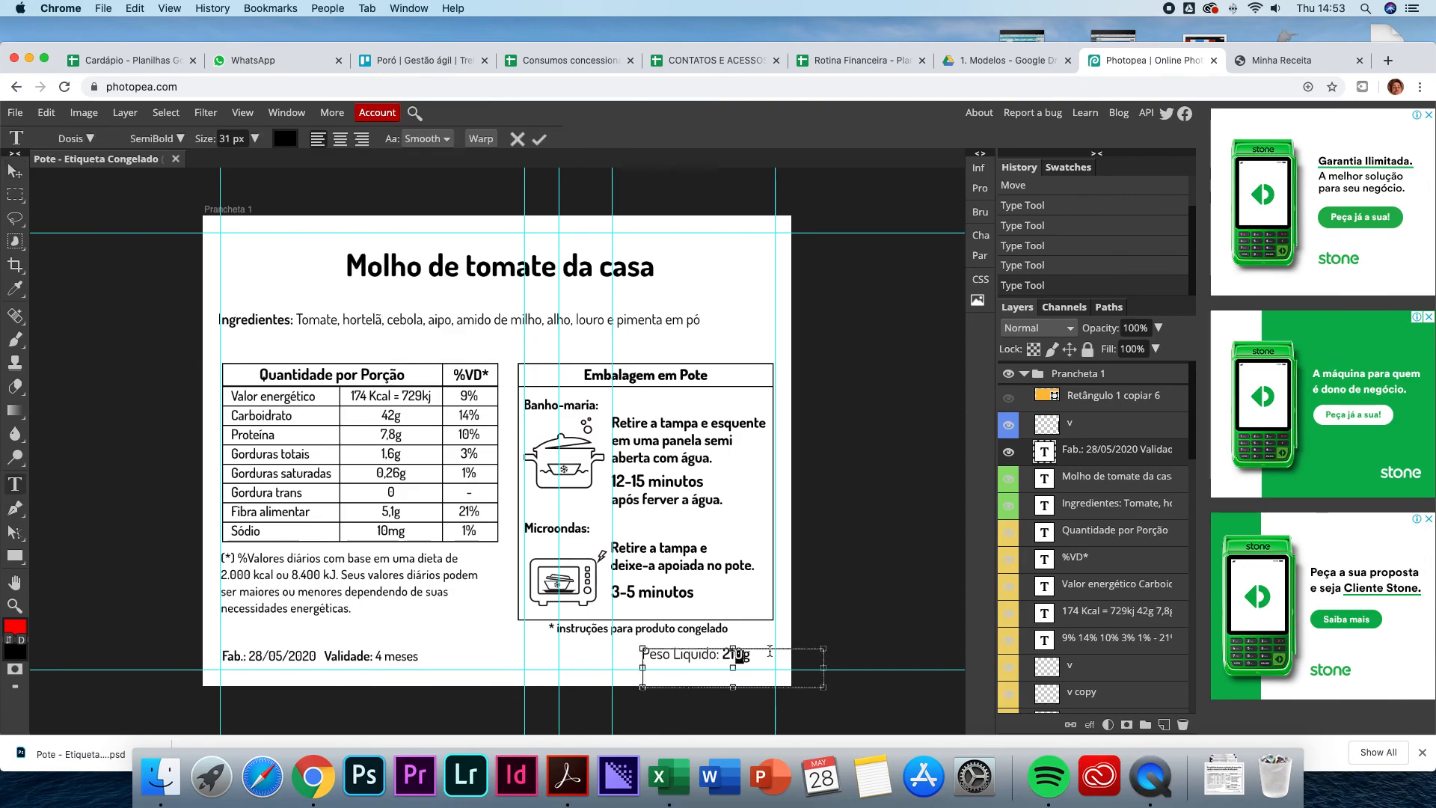
key(BackSpace)
text(0)
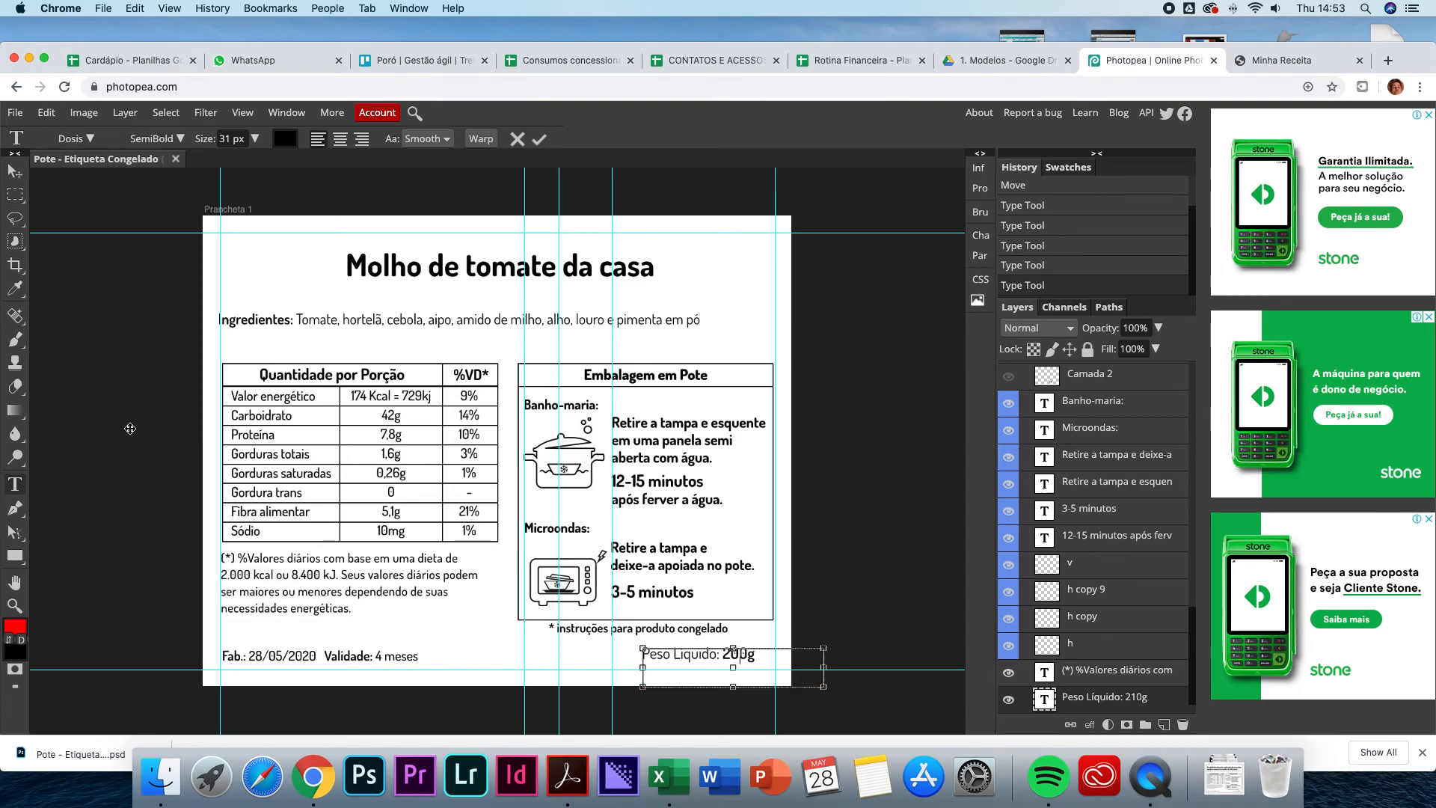
click(15, 490)
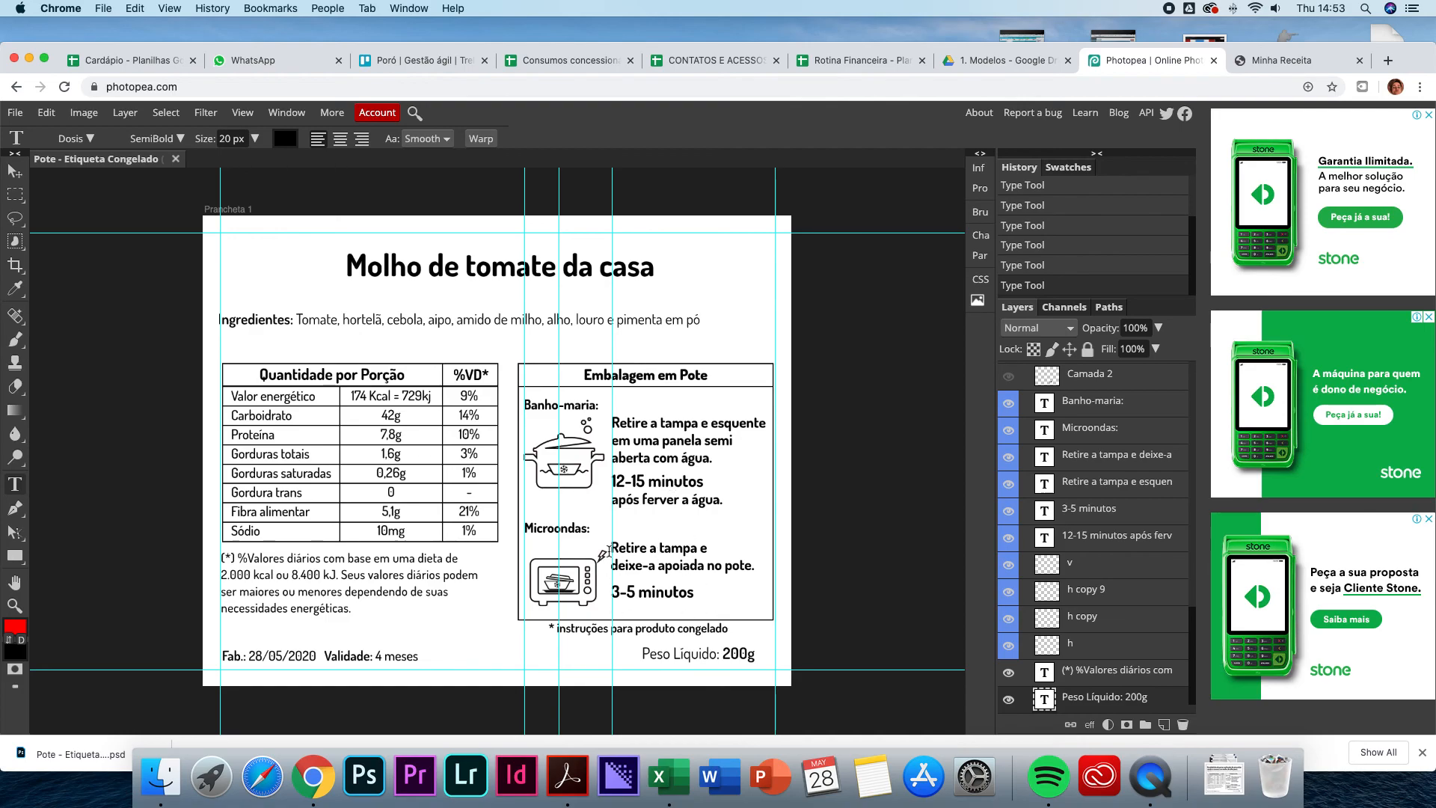
- Open the "Tempos de aquecimento no microondas" sheet from Drive and compare its heating times with the Photopea label
click(1047, 61)
double_click(322, 312)
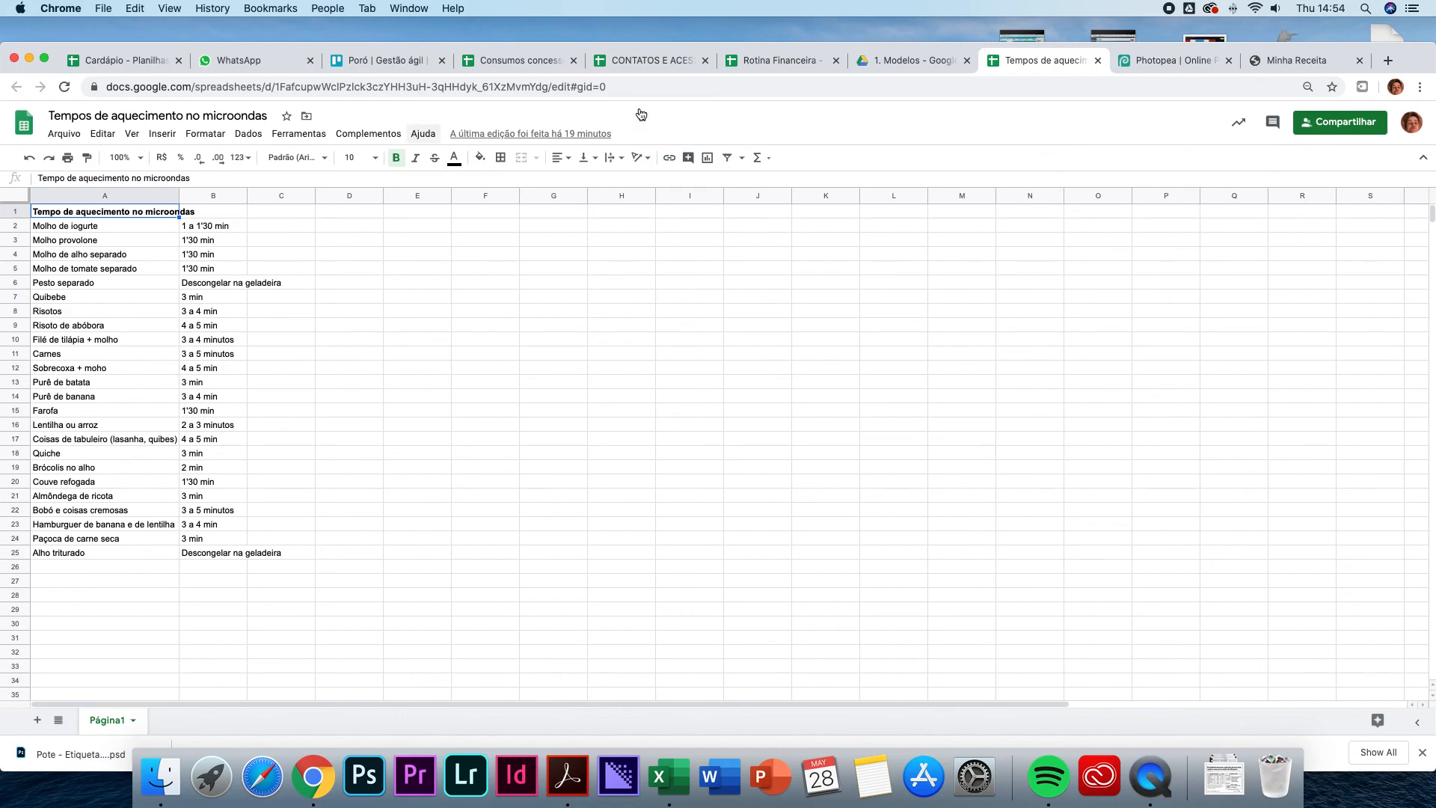
click(1195, 63)
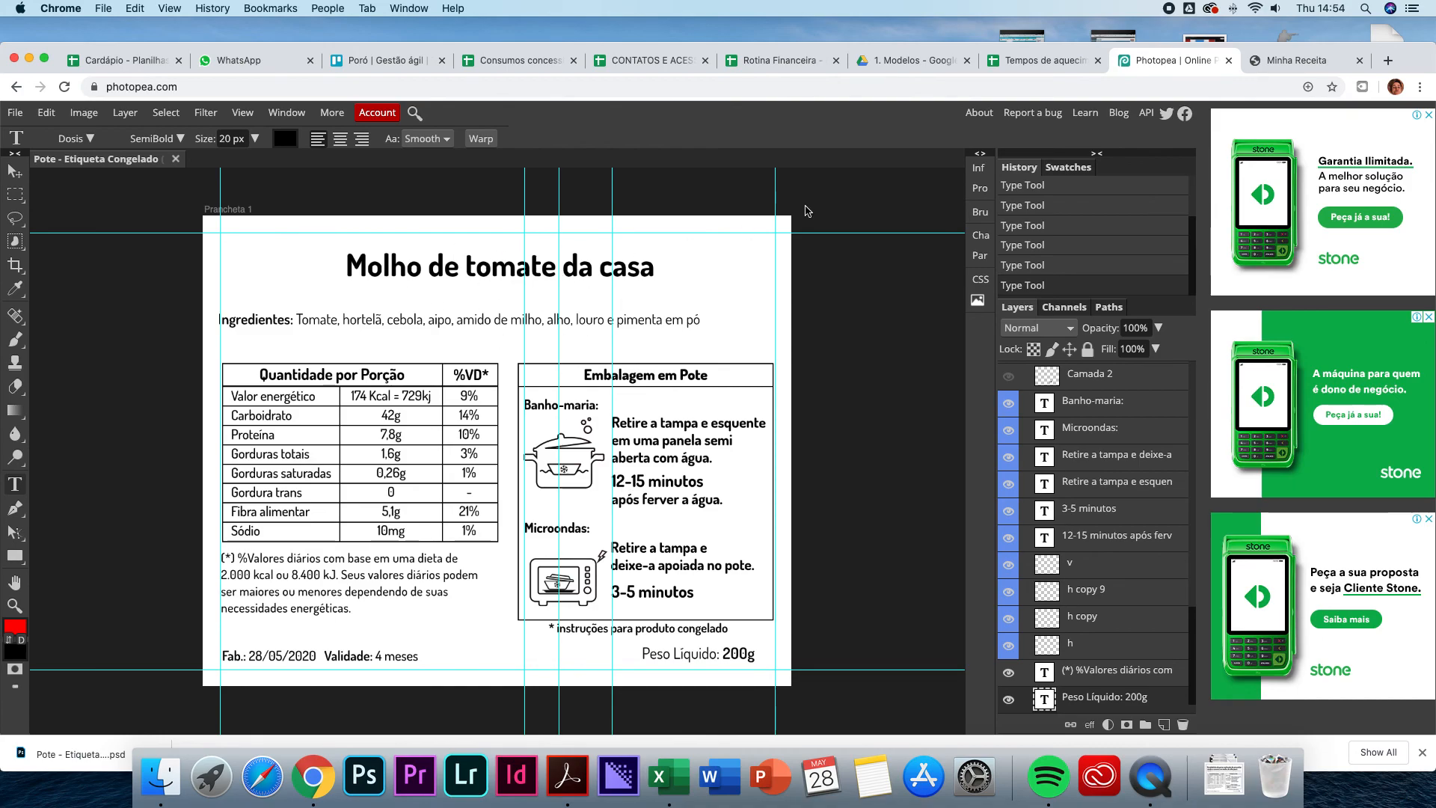
click(1060, 61)
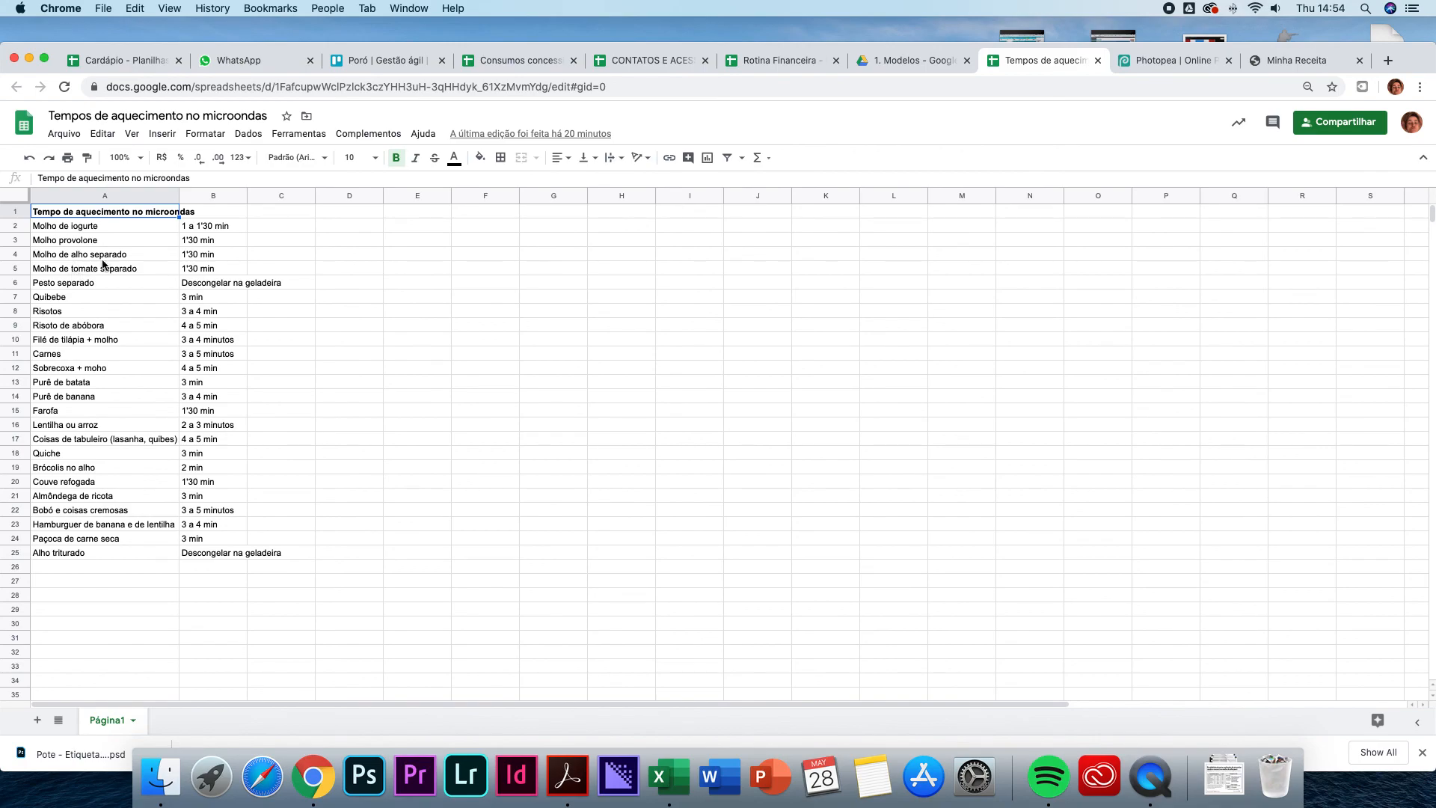
click(1149, 63)
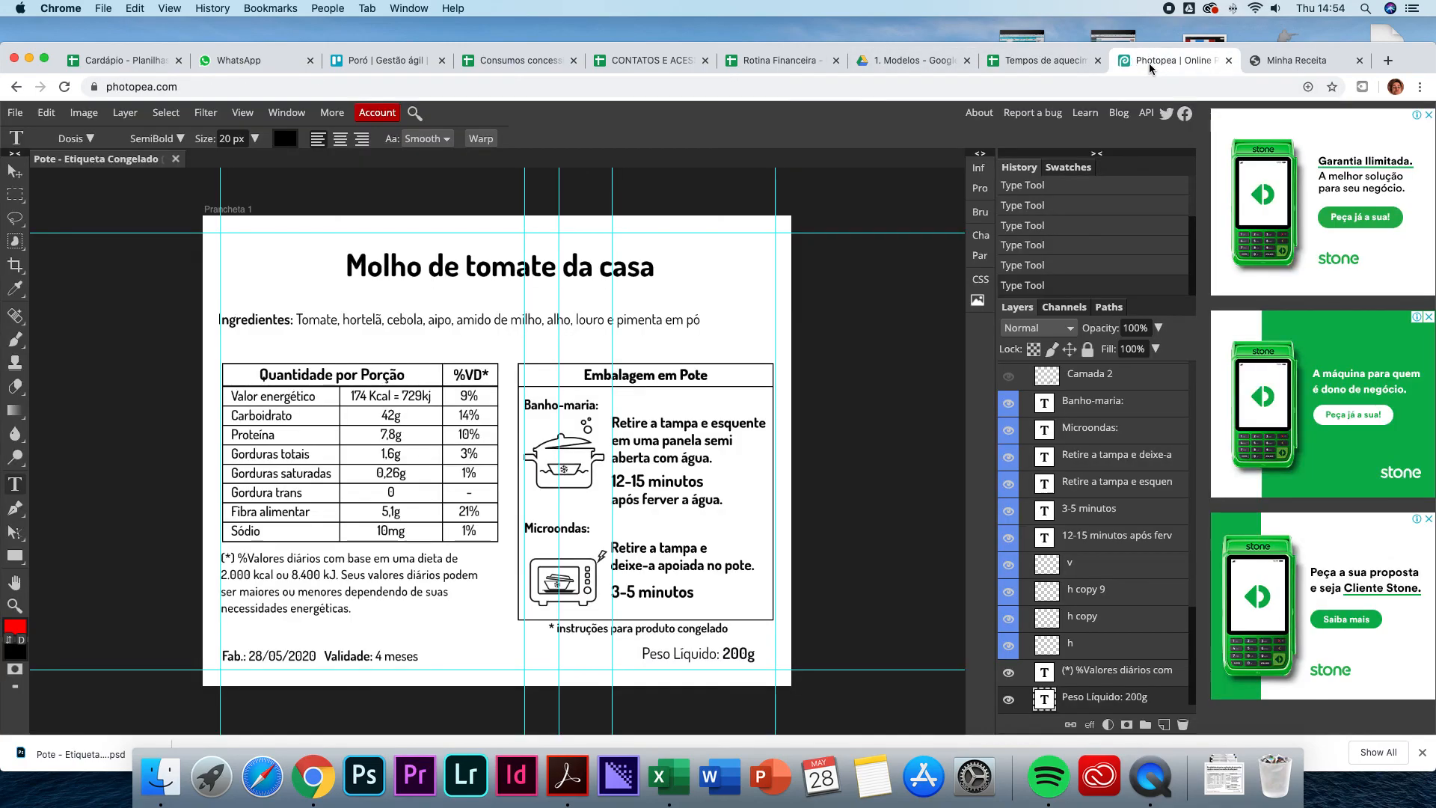
click(732, 655)
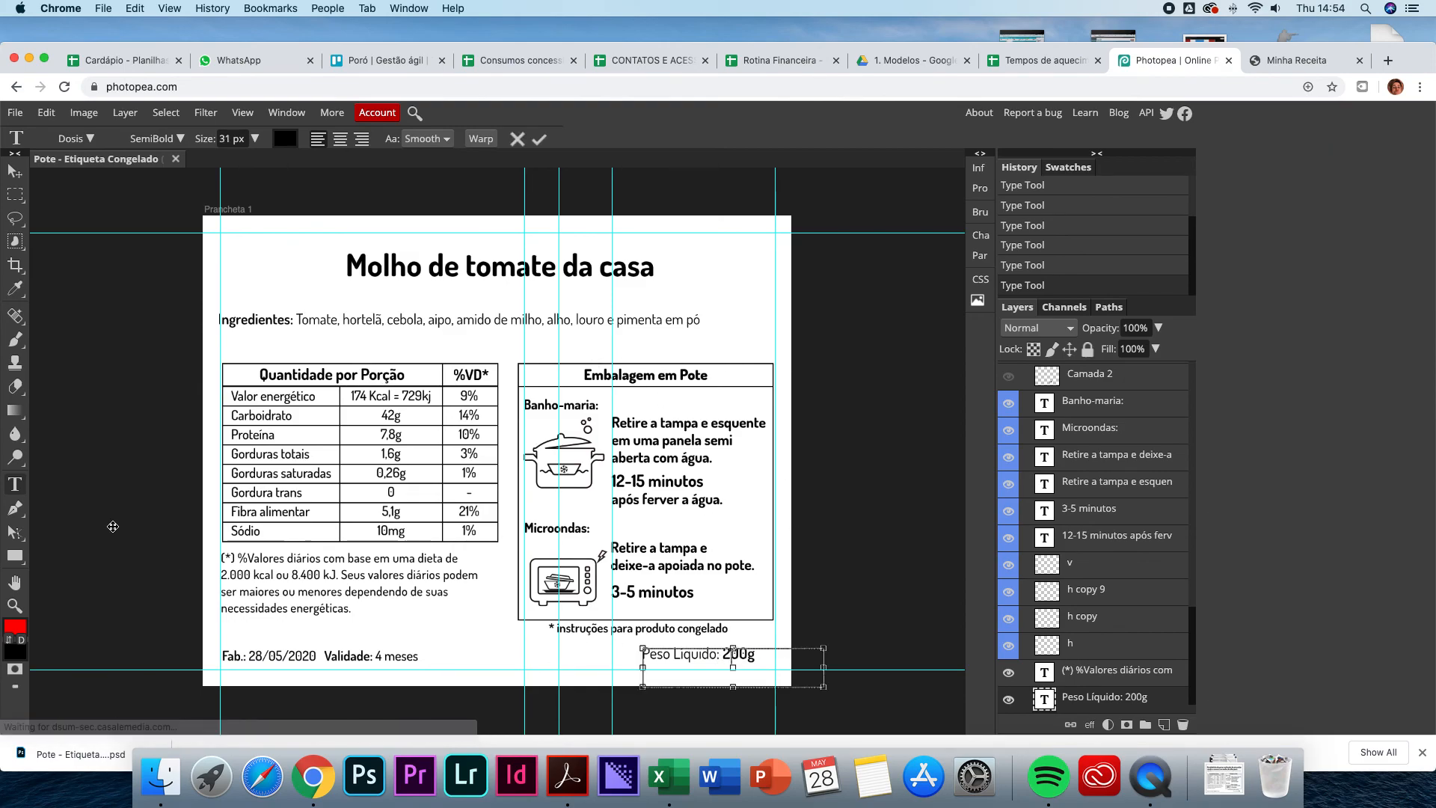
click(15, 484)
key(BackSpace)
key(5)
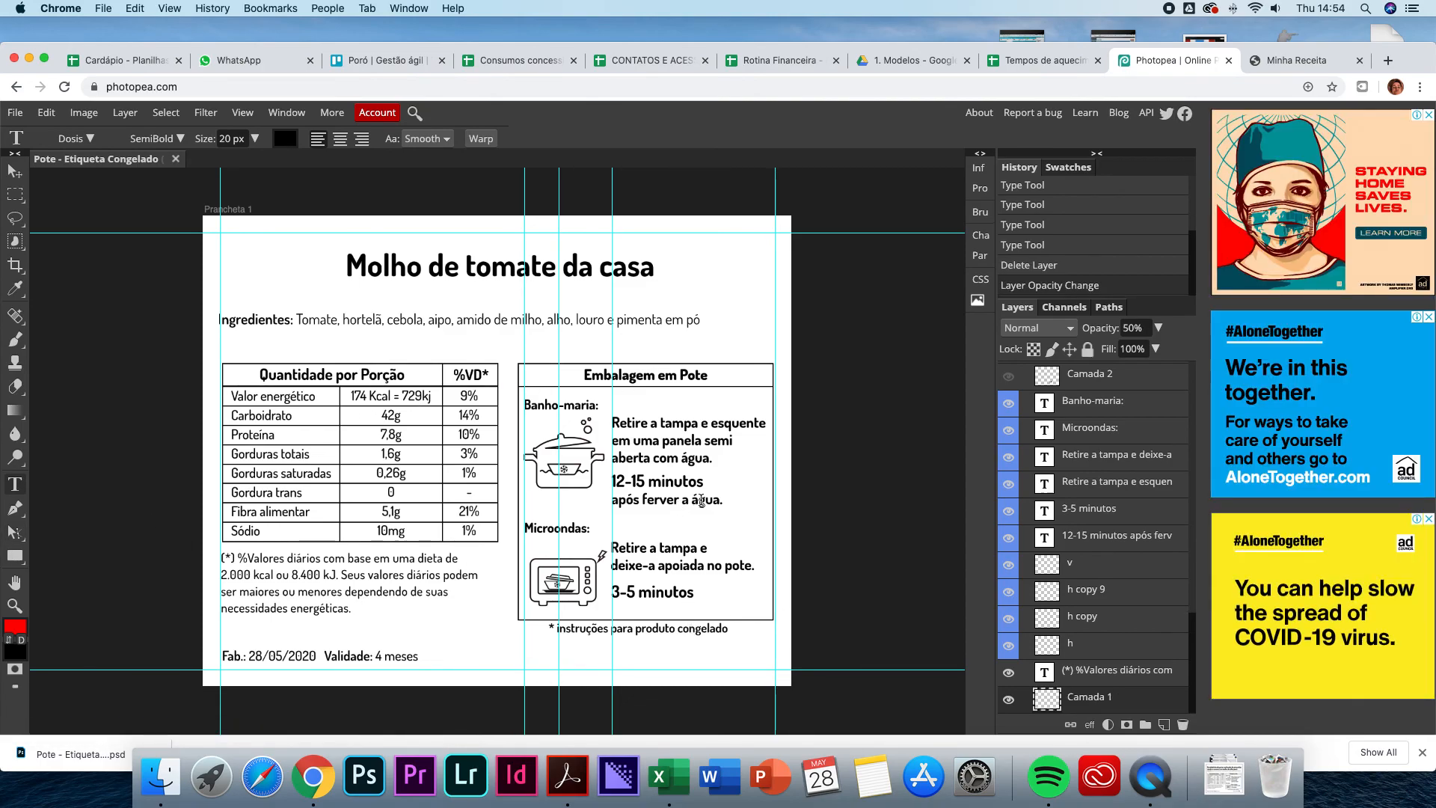
key(super+z)
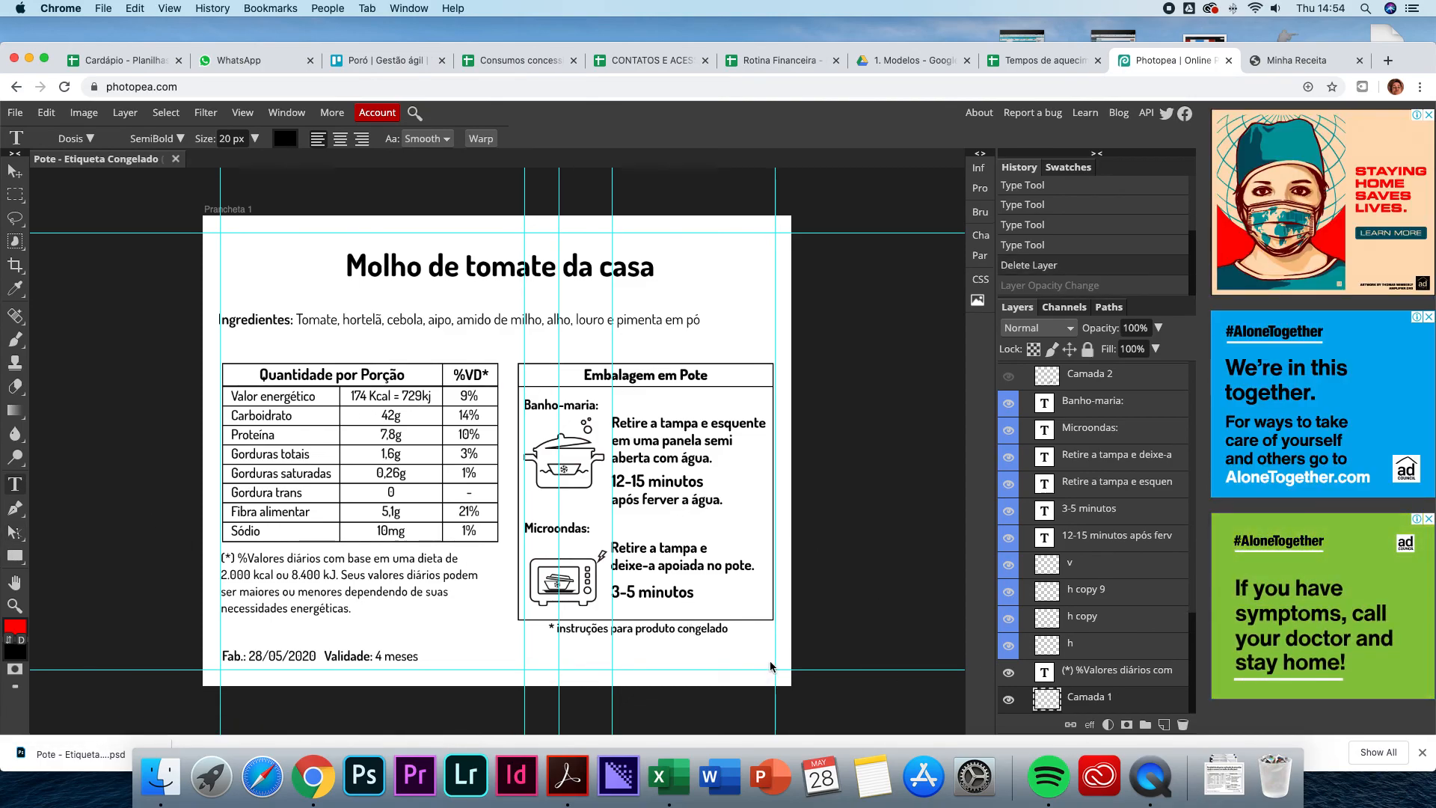
key(super+z)
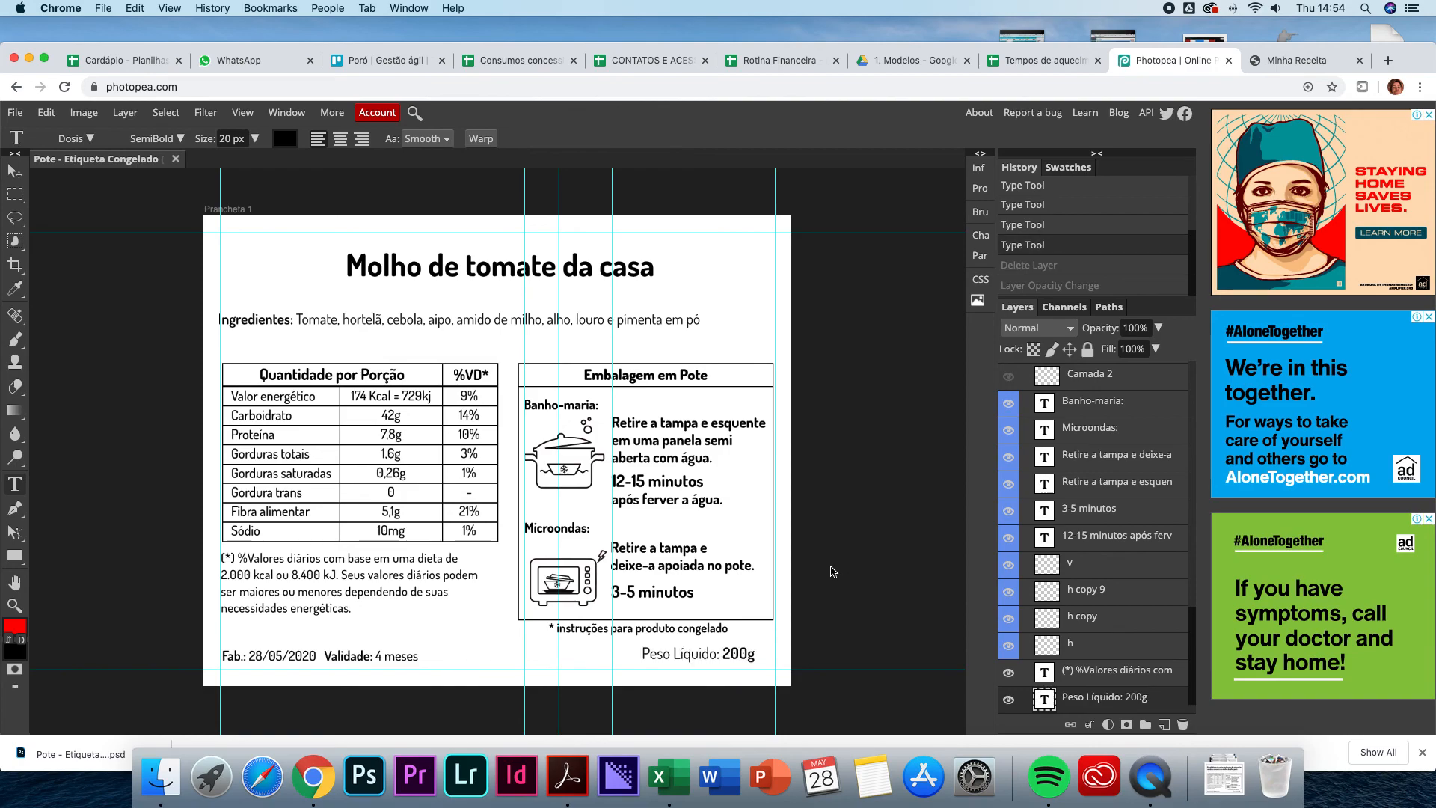
click(732, 652)
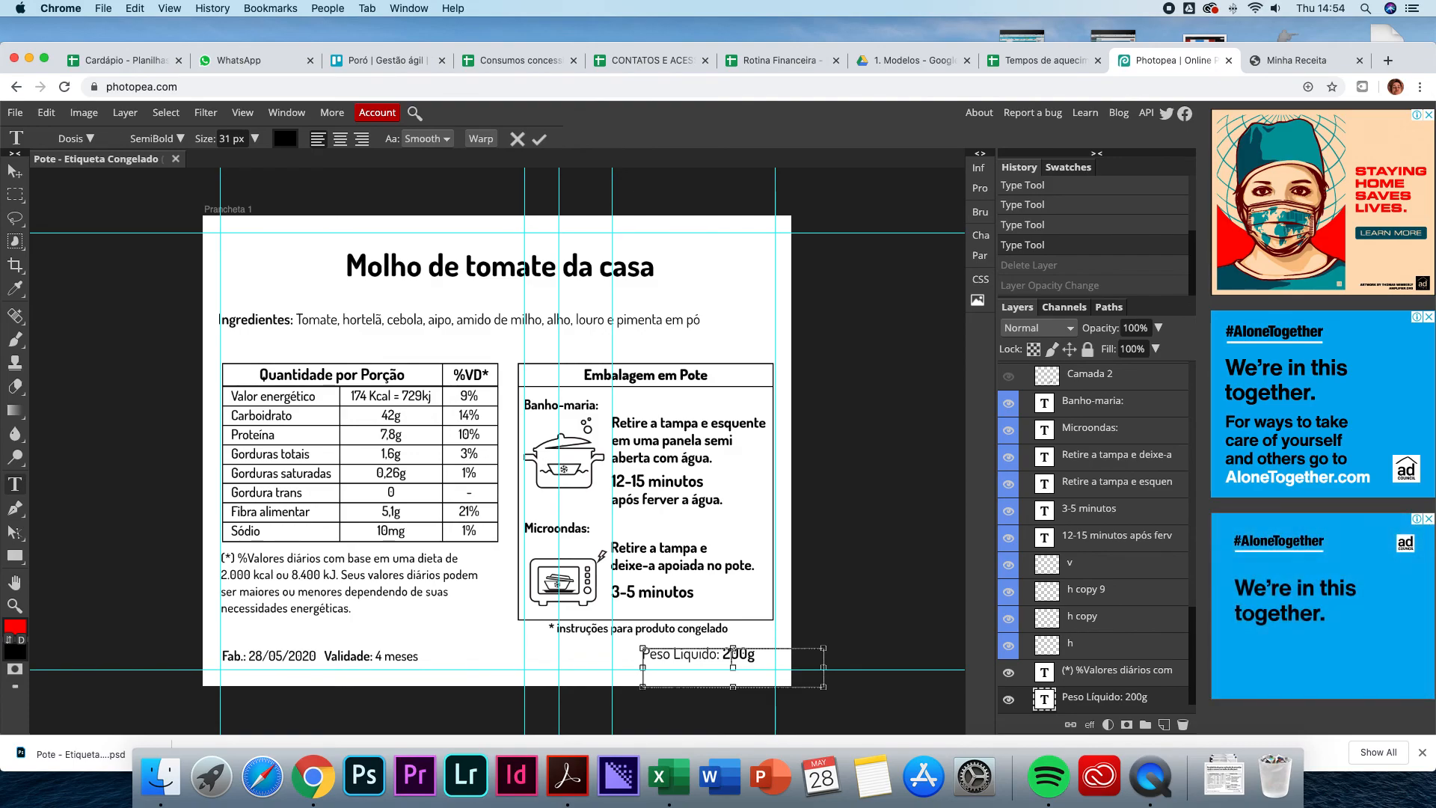
- Examine the microwave heating times for sauces, pesto and farofa in the "Tempos de aquecimento no microondas" sheet, and return to Photopea
click(1026, 62)
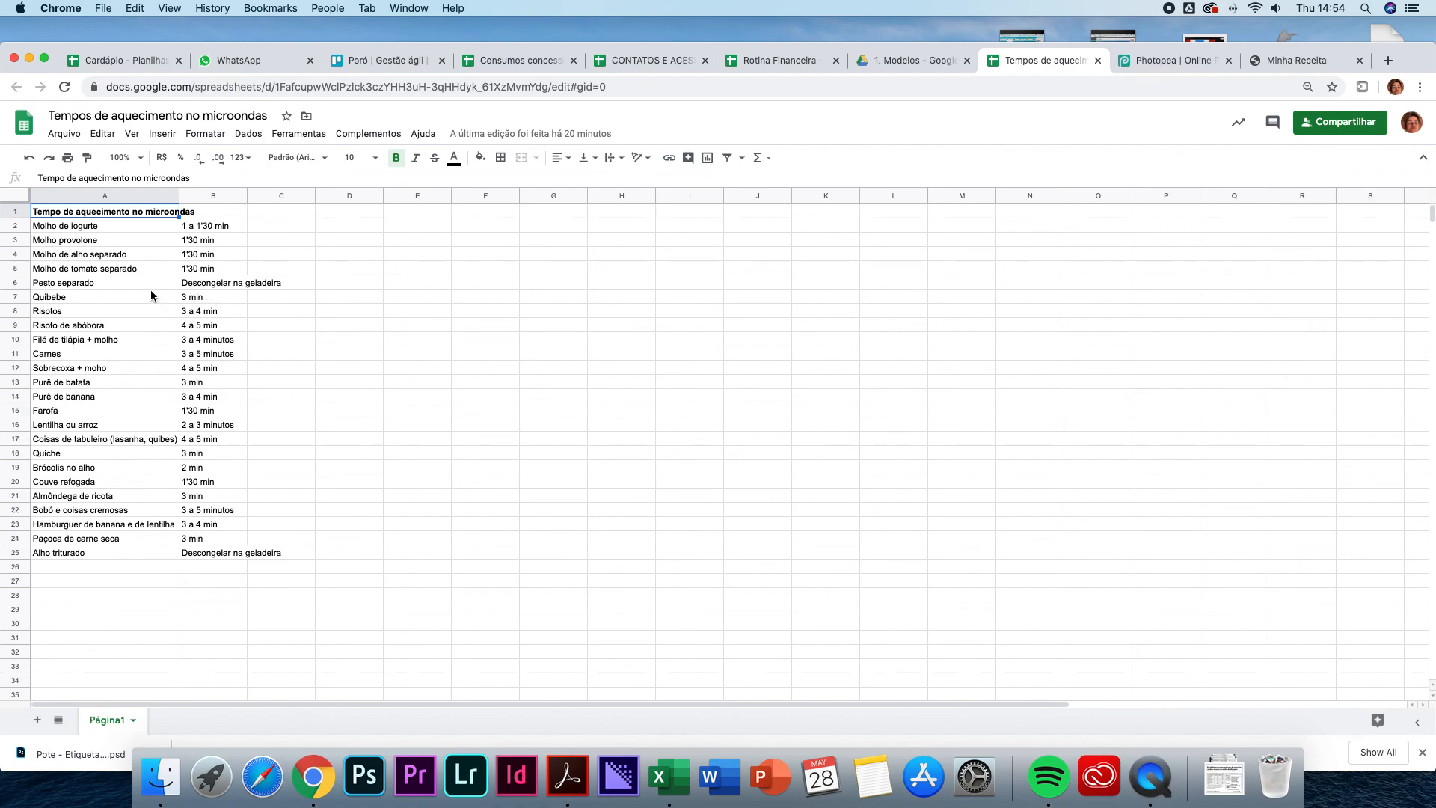
click(905, 61)
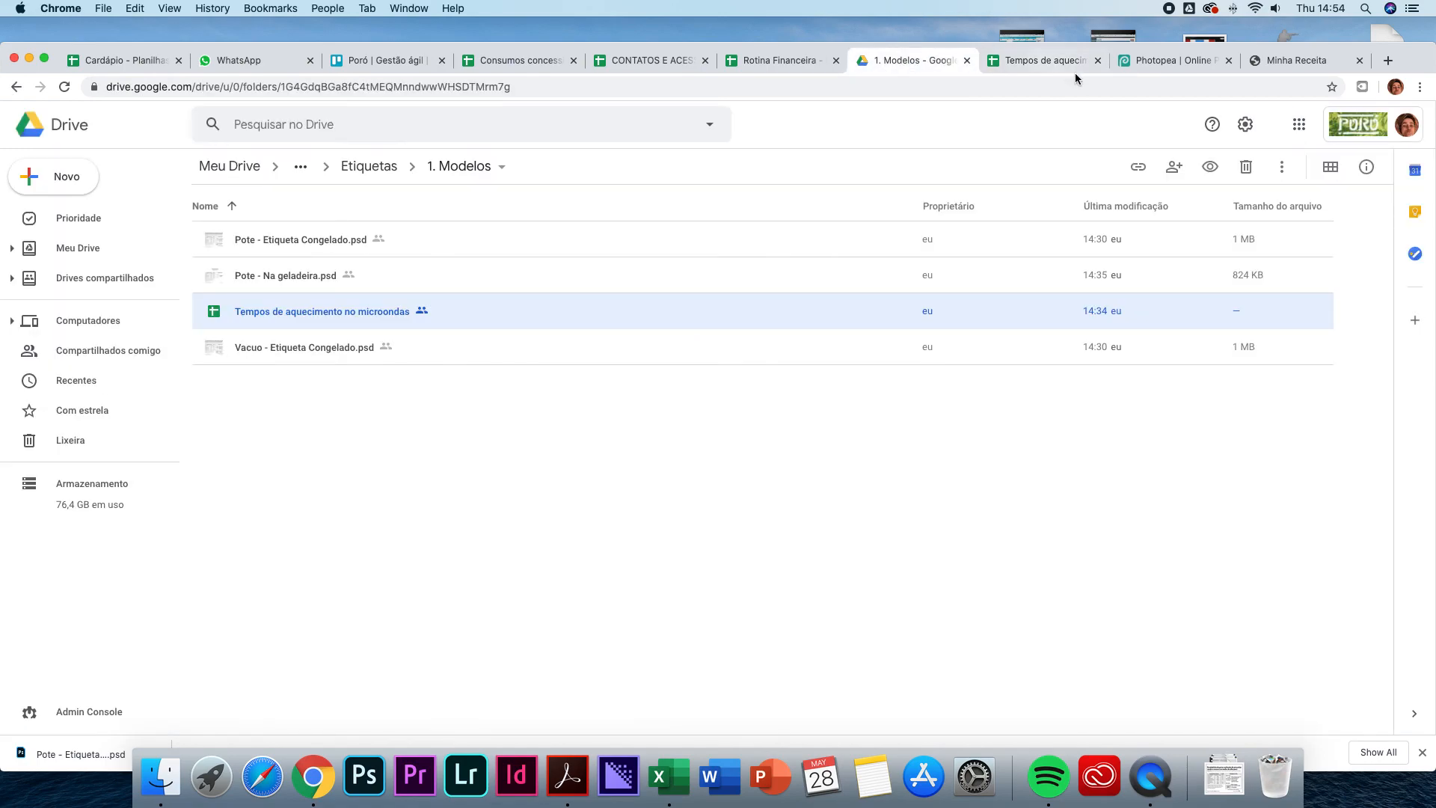
click(1184, 60)
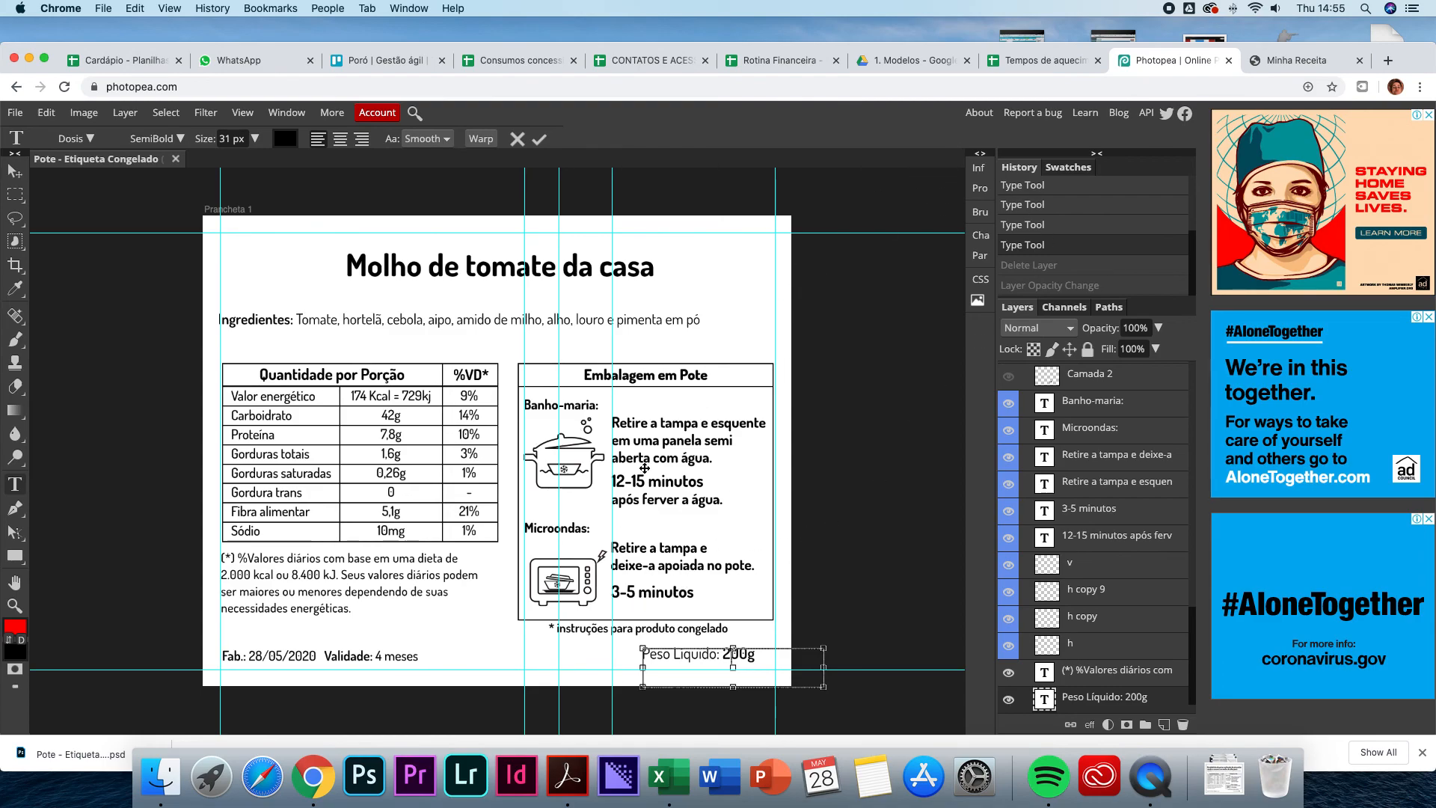
click(1053, 63)
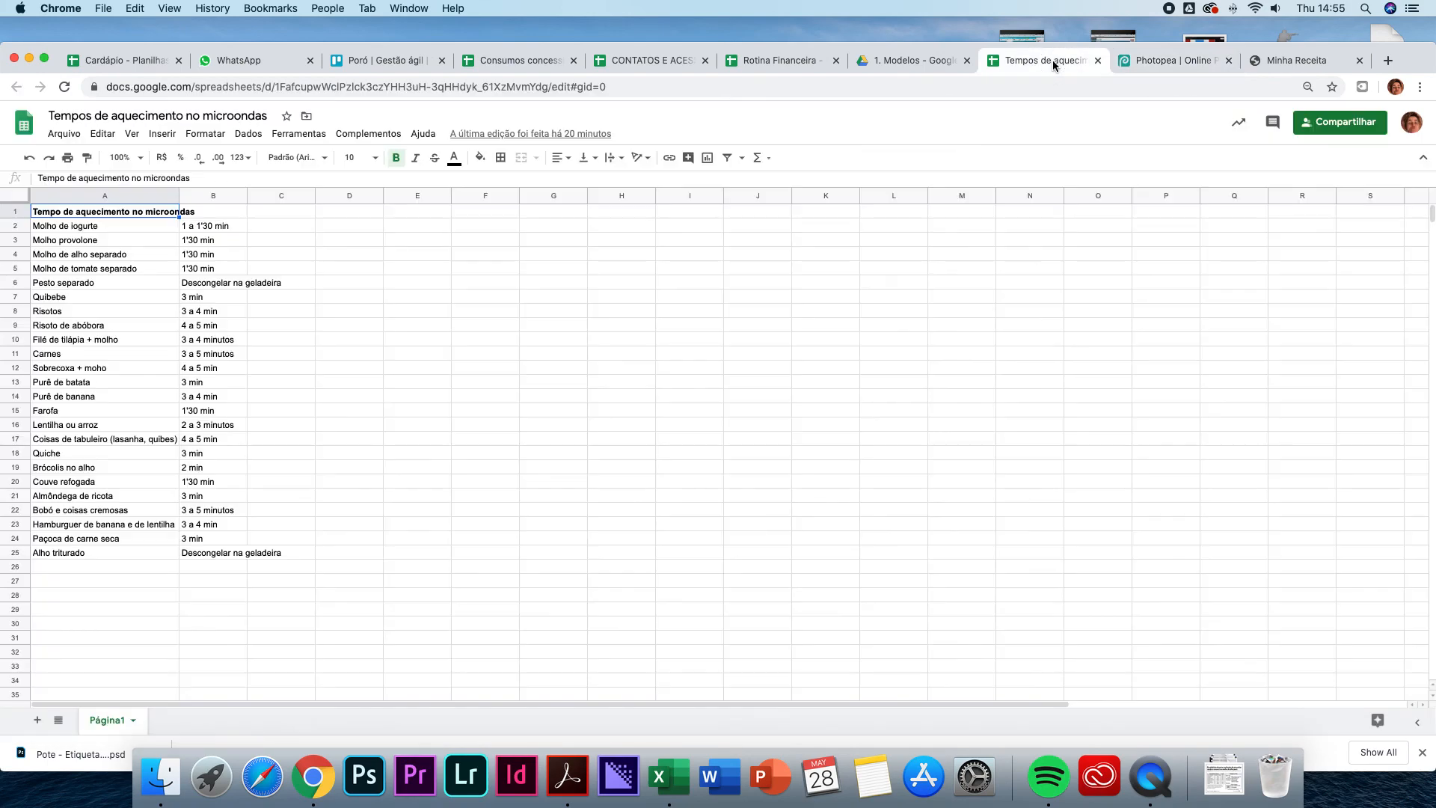
click(125, 230)
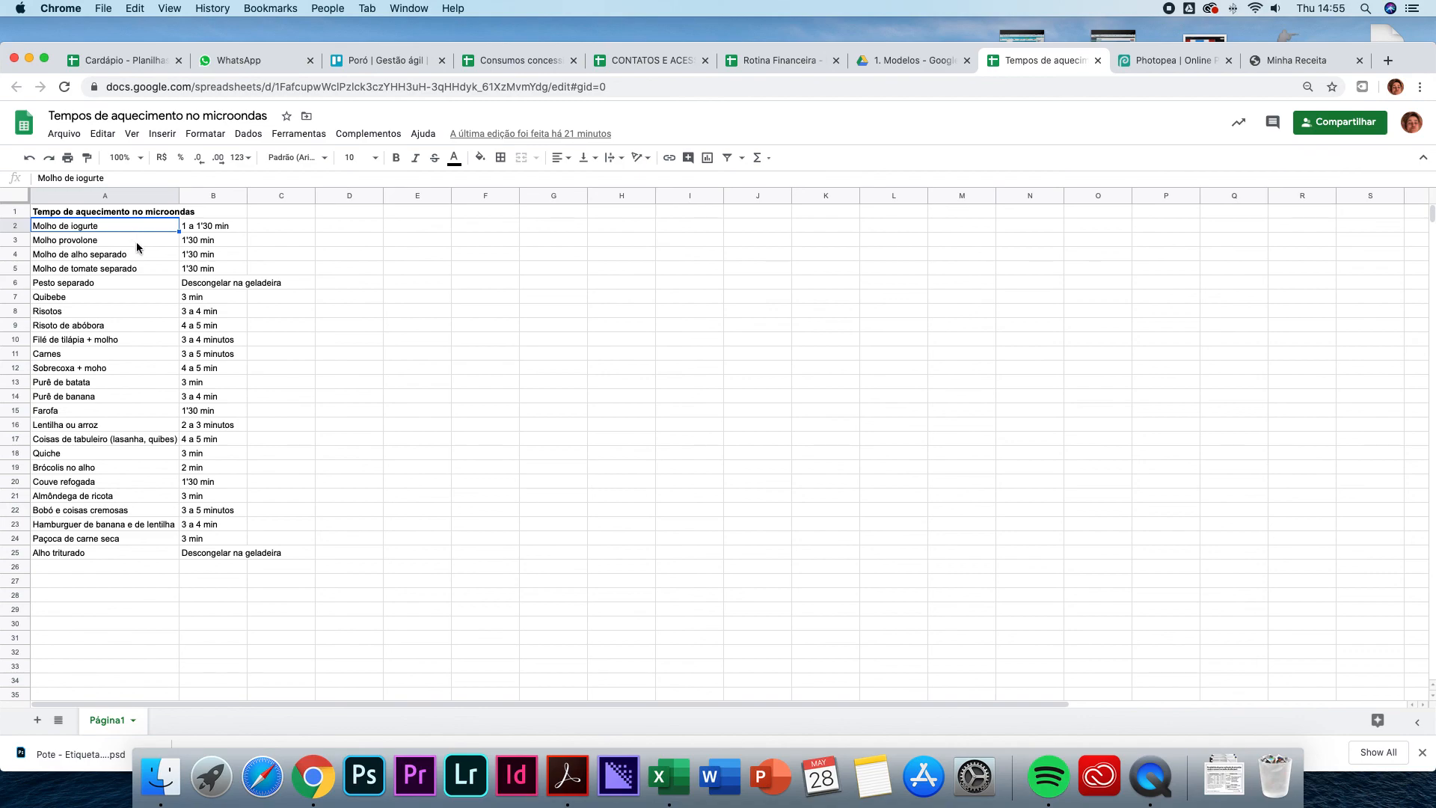
click(200, 285)
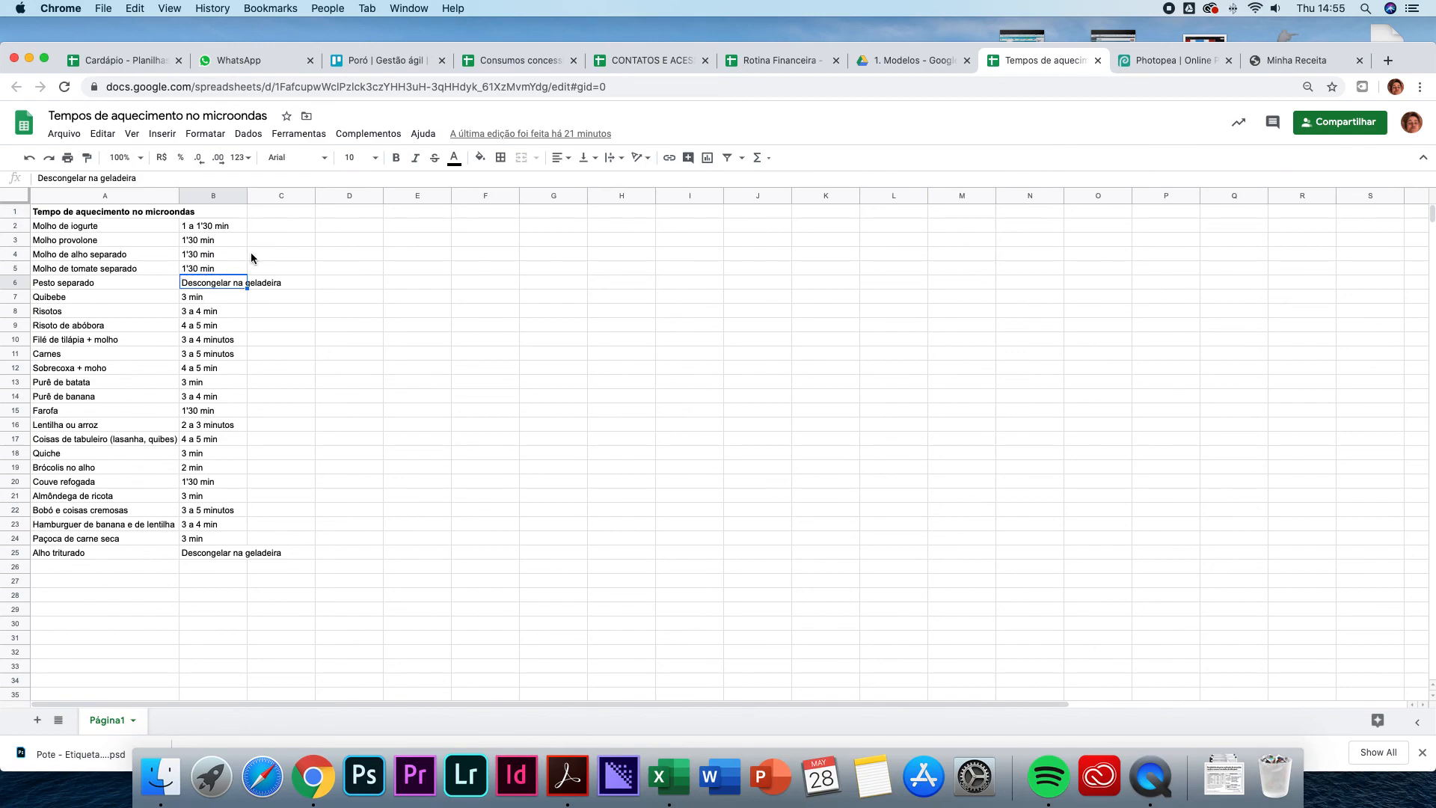
click(169, 410)
click(210, 412)
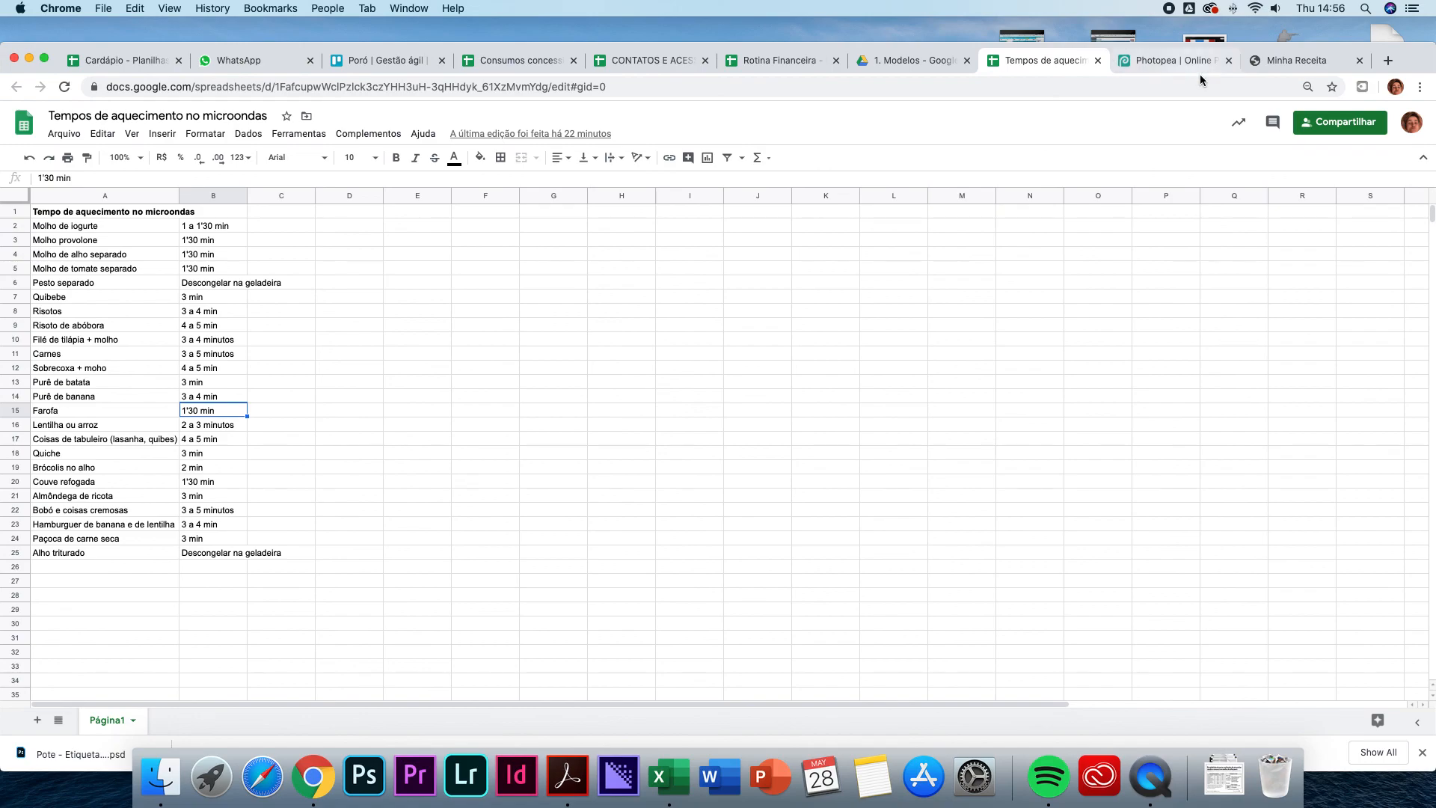
click(1186, 60)
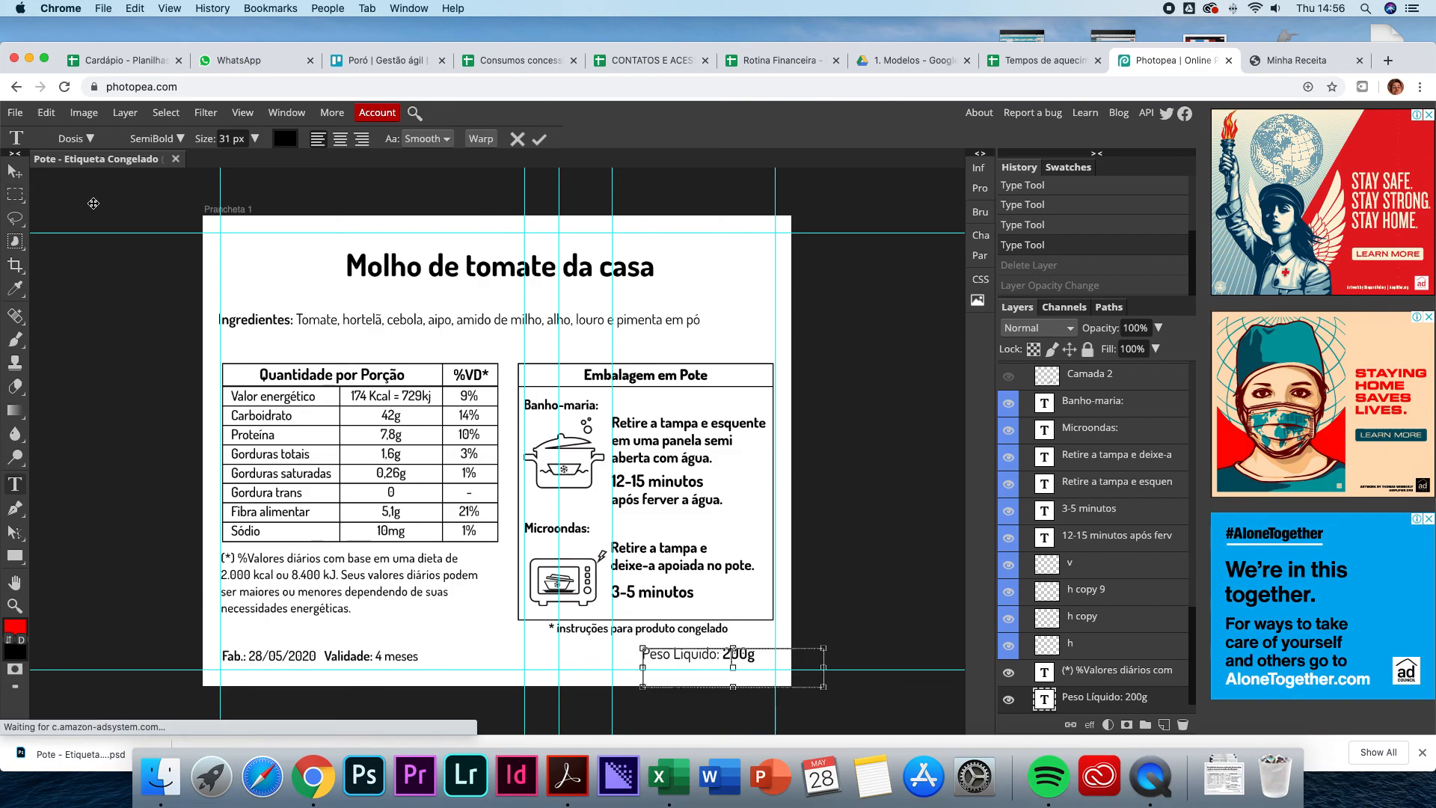
- Leave text editing on the Peso Líquido line and save the label as a PSD
click(15, 172)
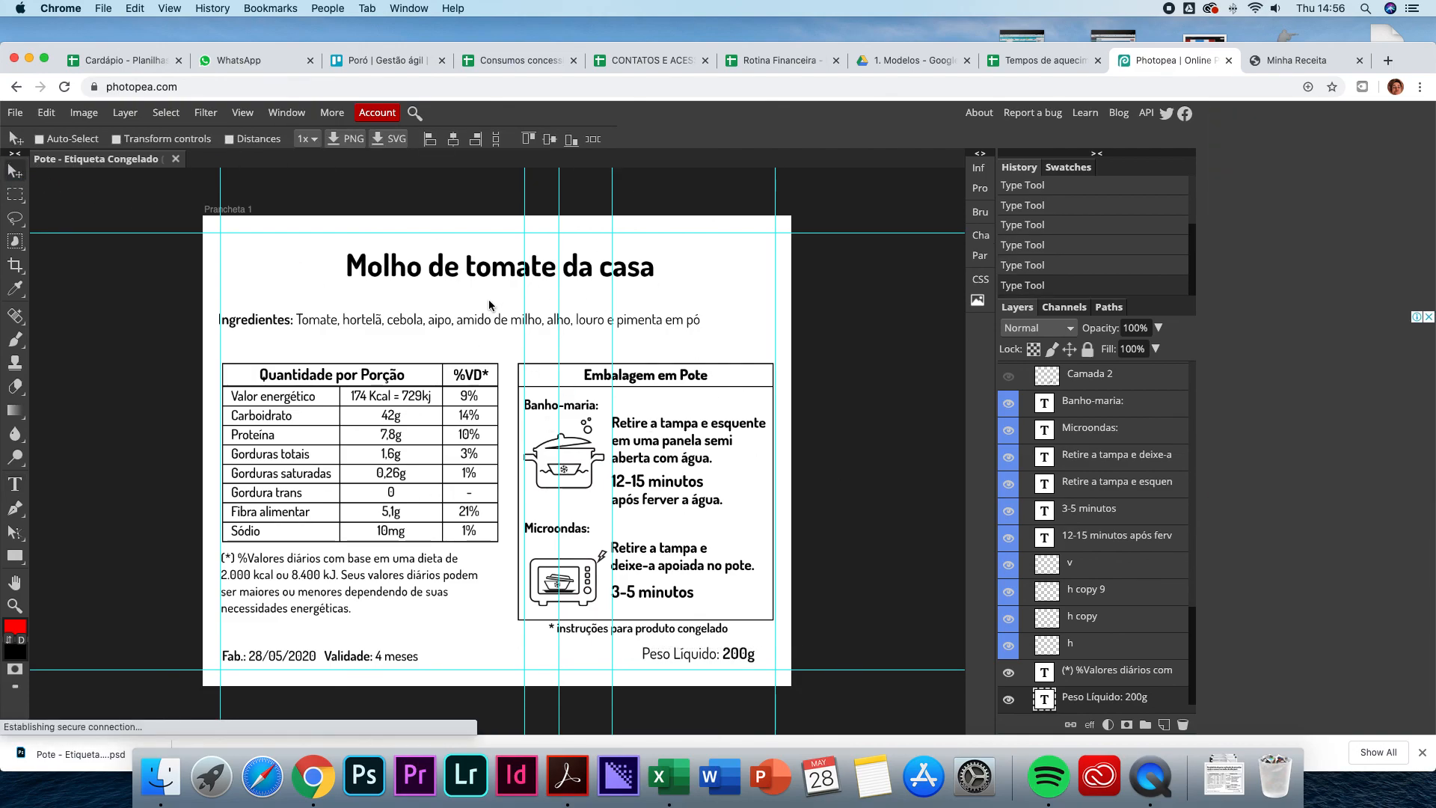
click(18, 116)
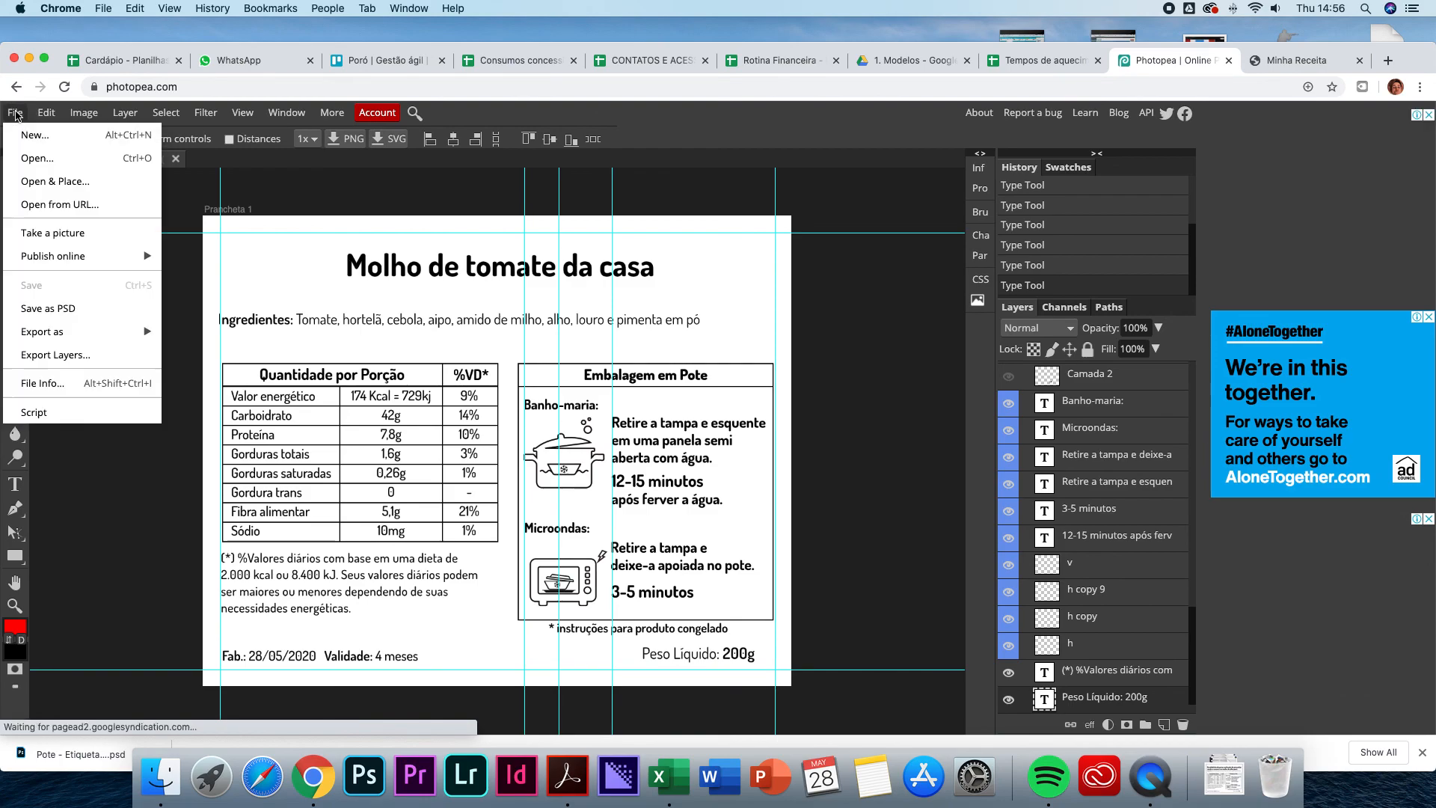
click(80, 308)
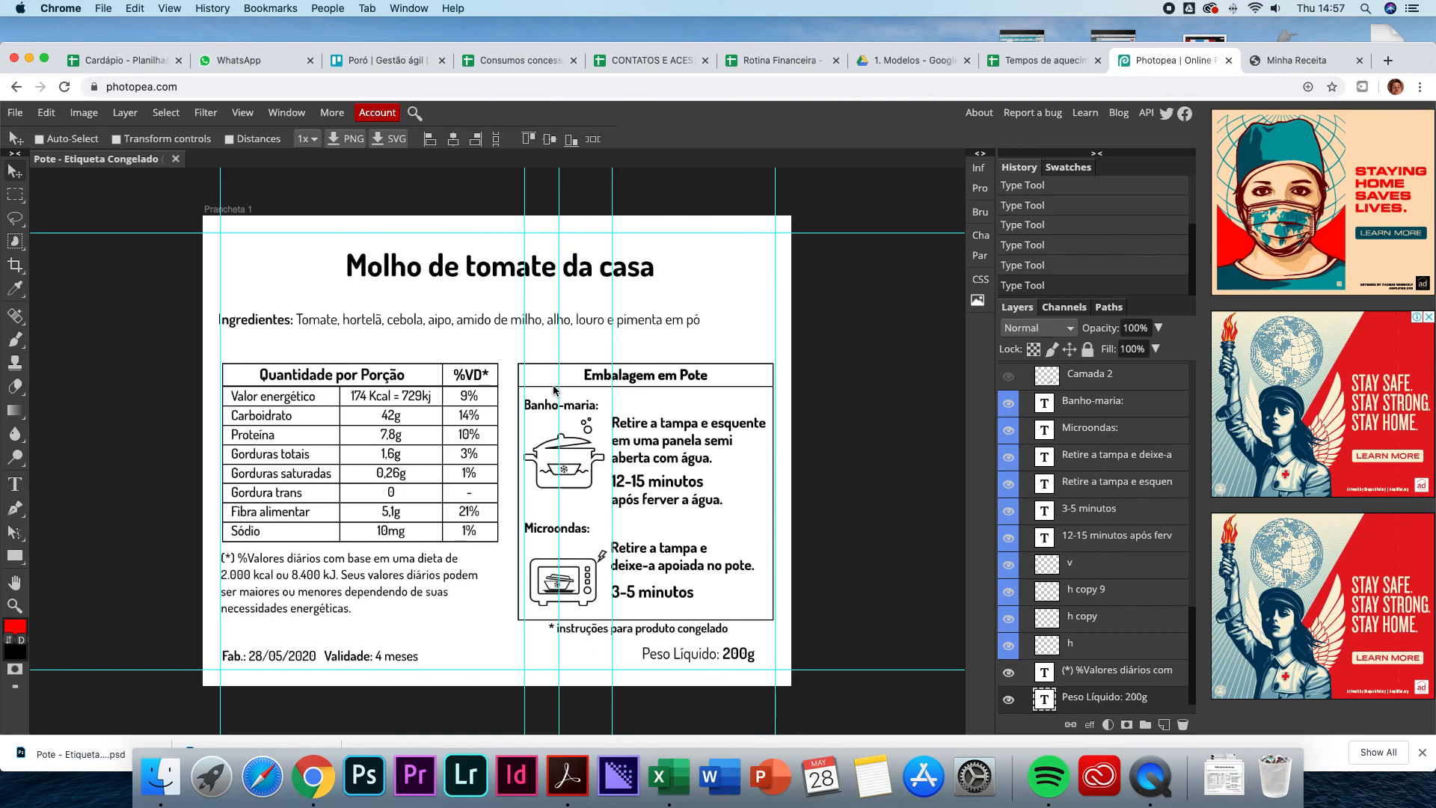
- In Google Drive, look through the Etiquetas subfolders and open "4. Acompanhamento" to examine how label files are named
click(886, 57)
click(368, 166)
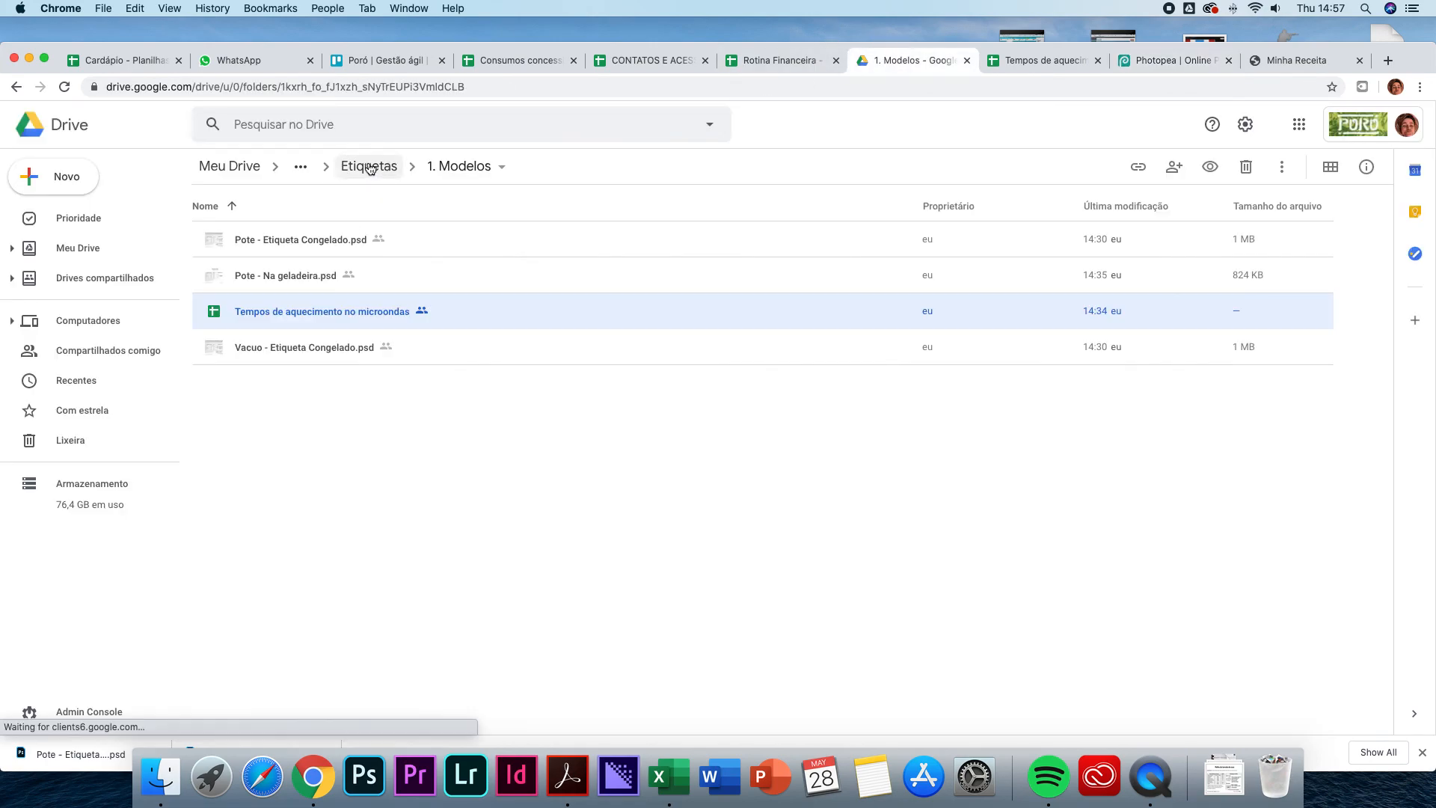
double_click(277, 280)
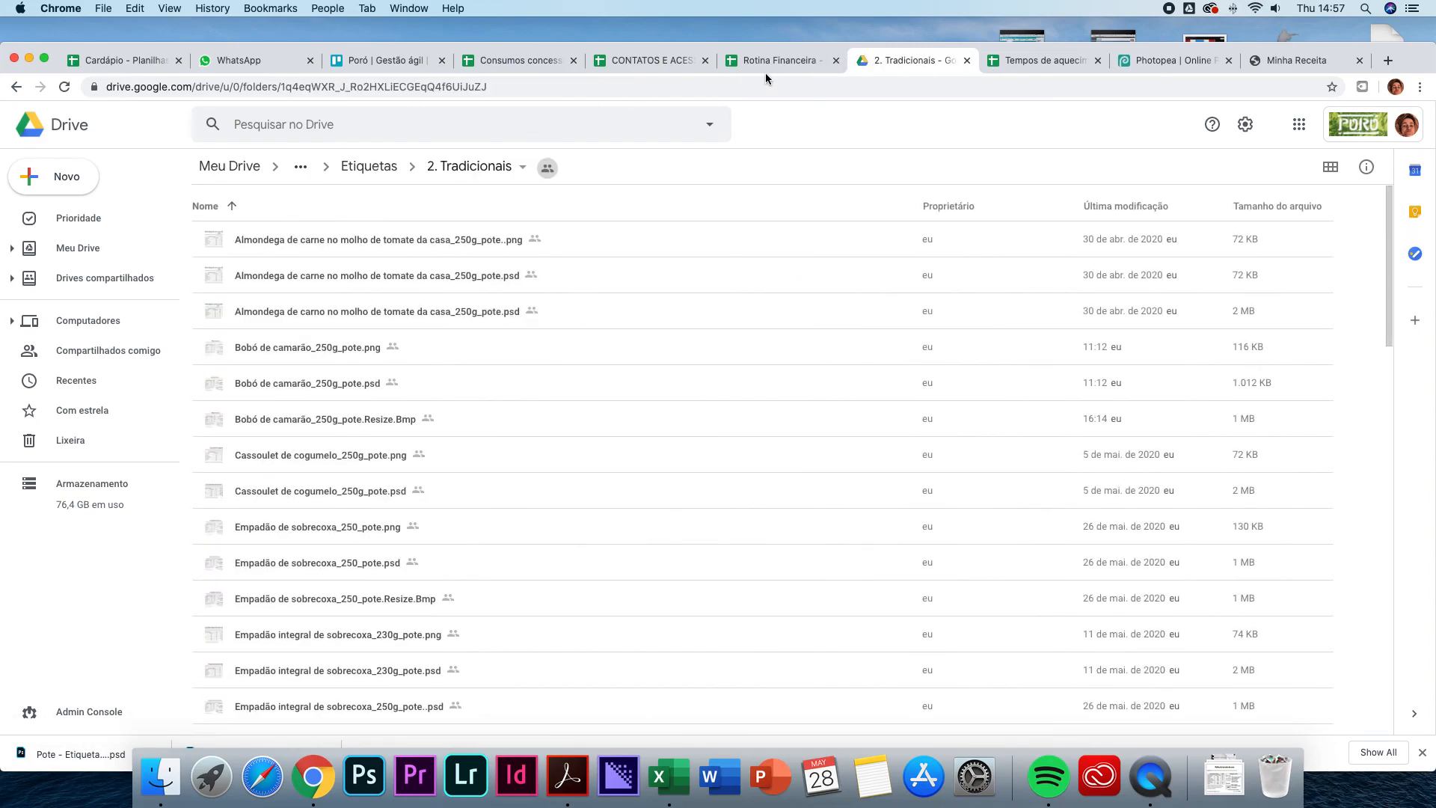
click(366, 171)
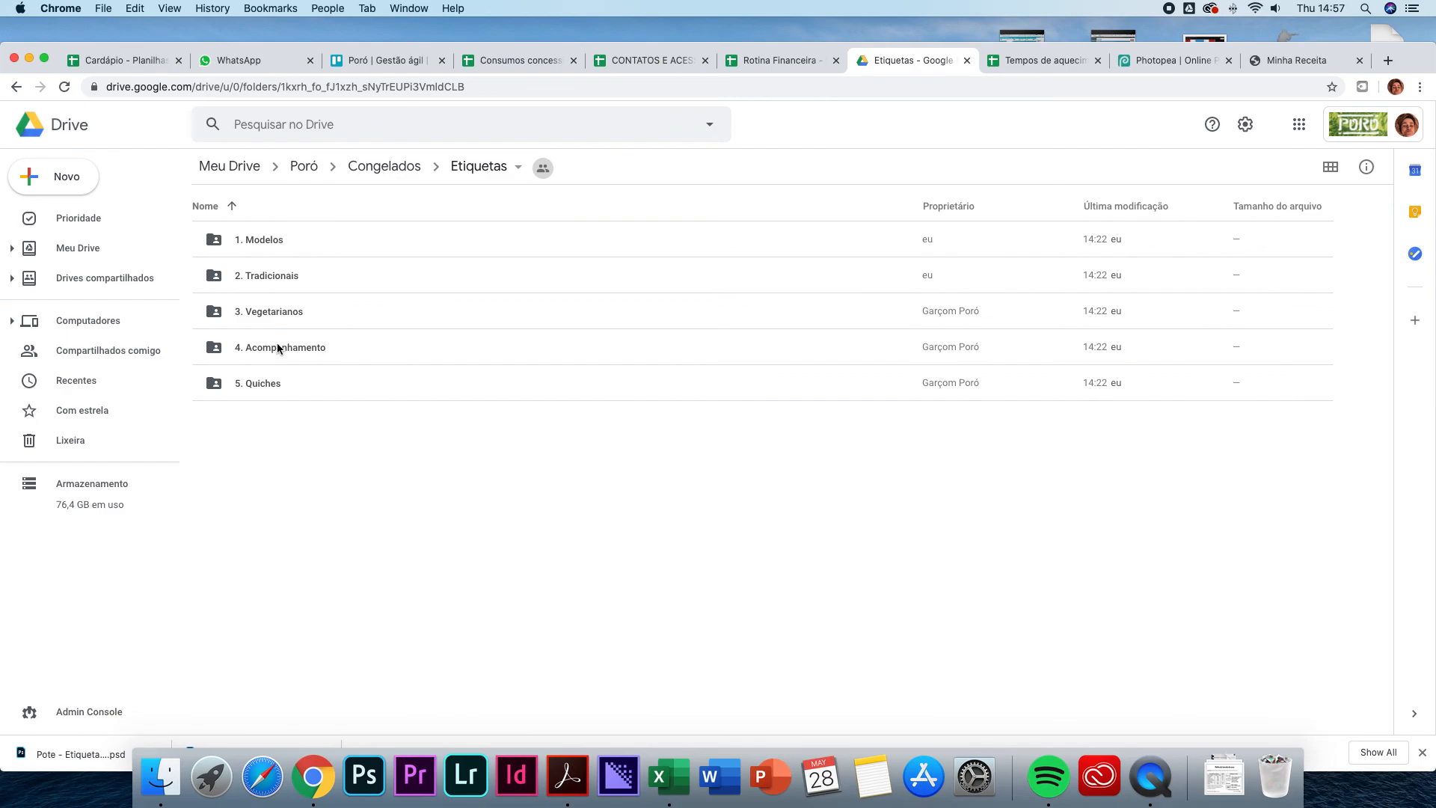
click(278, 348)
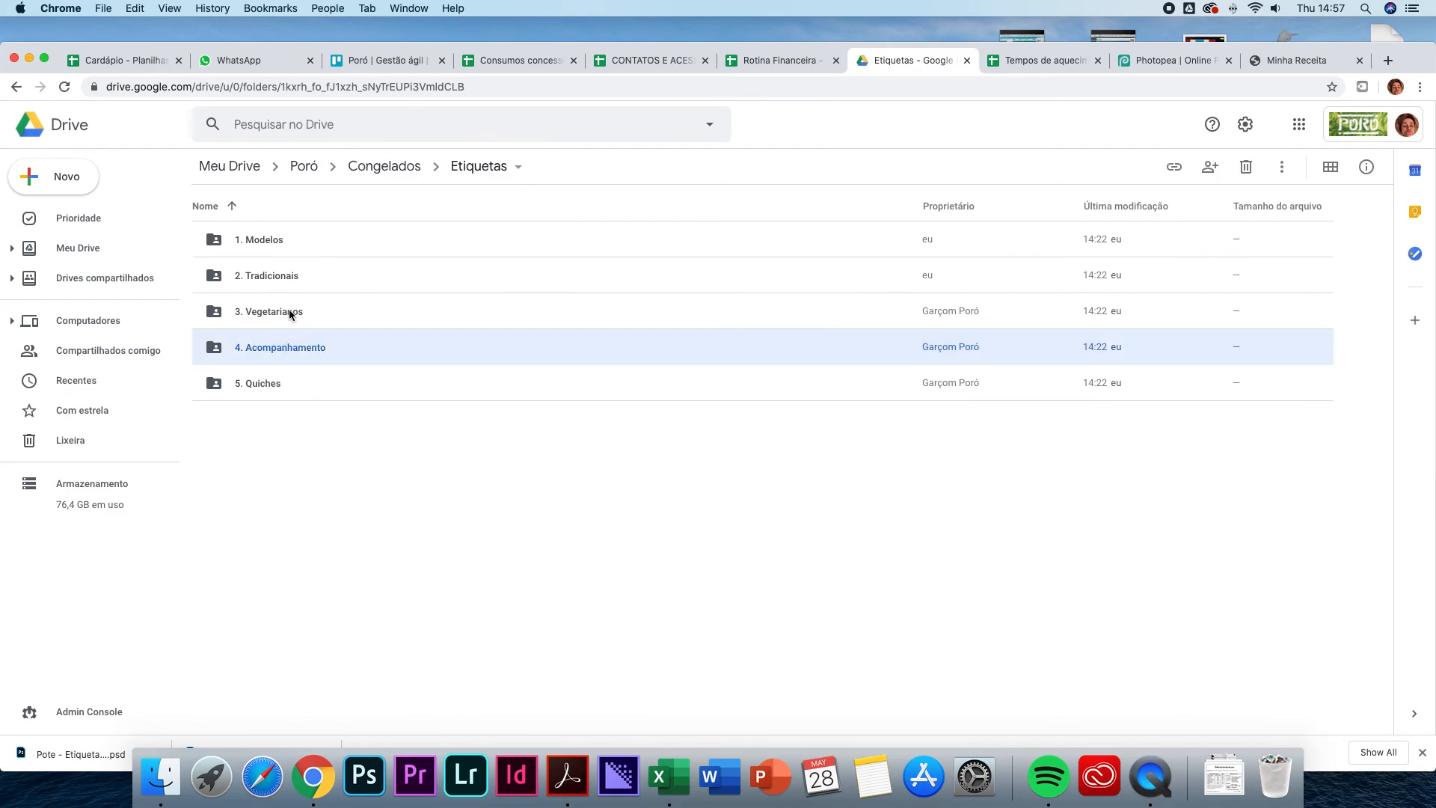
double_click(311, 353)
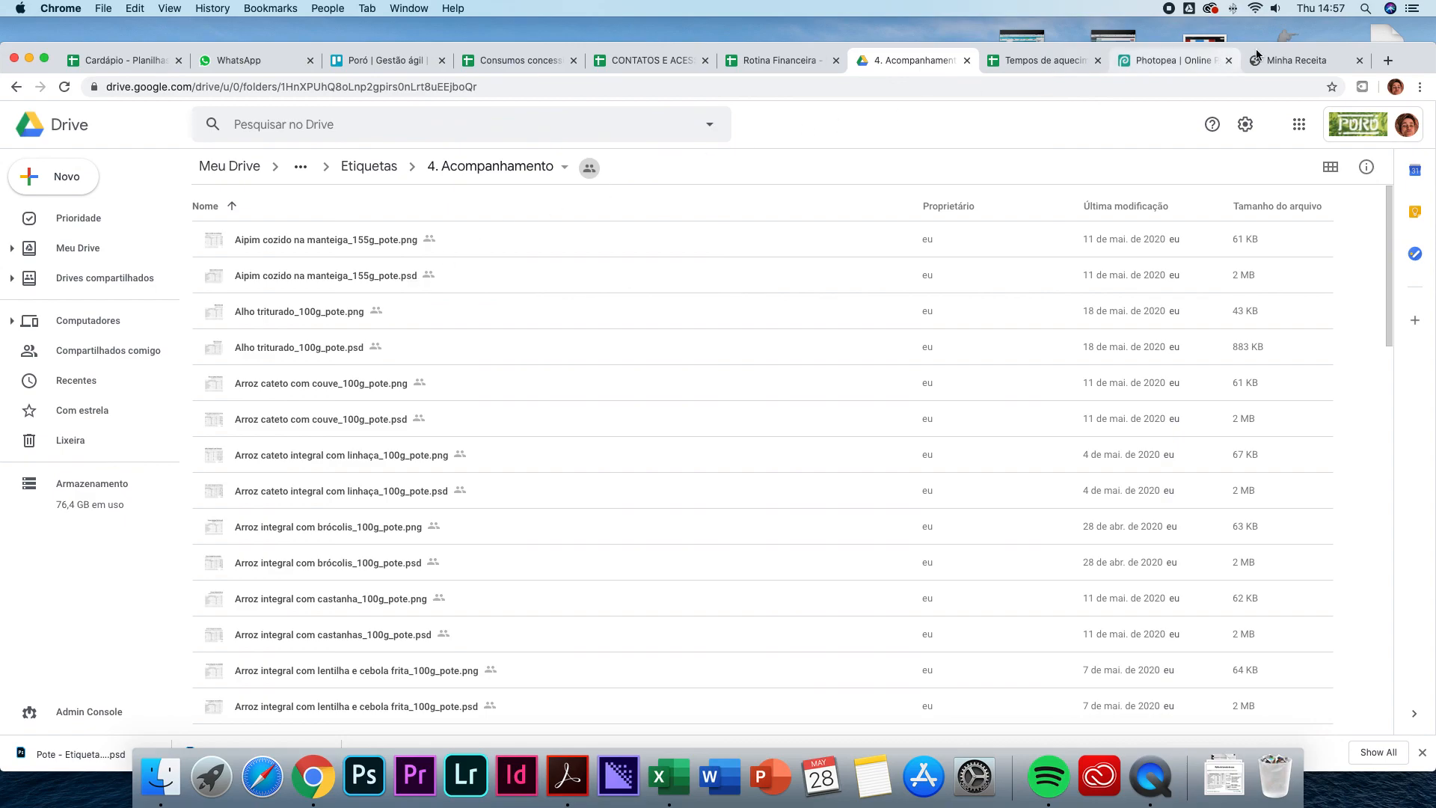
- Return to Photopea and export the label as a PNG at 1181 × 944 px and 100% quality
click(1168, 61)
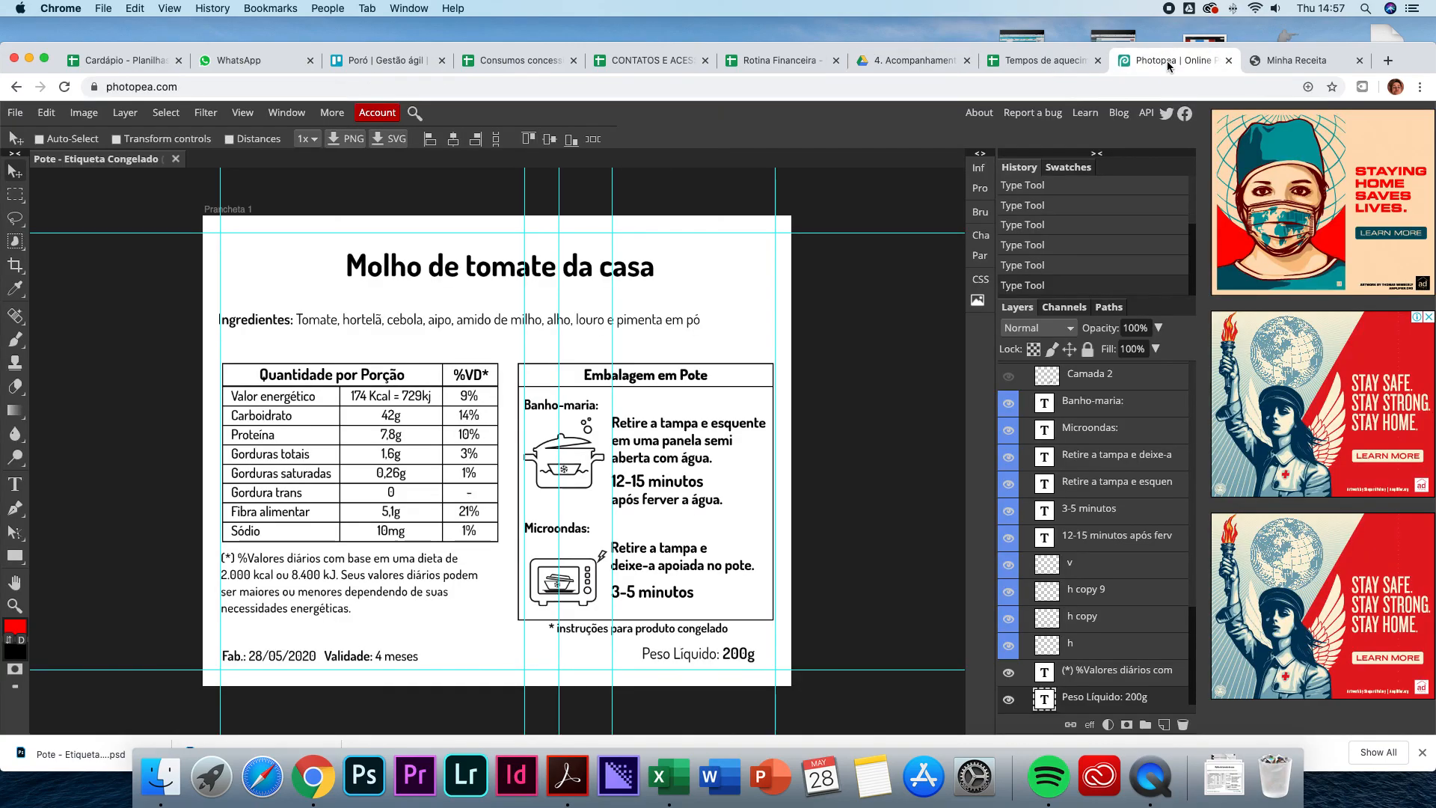
click(17, 113)
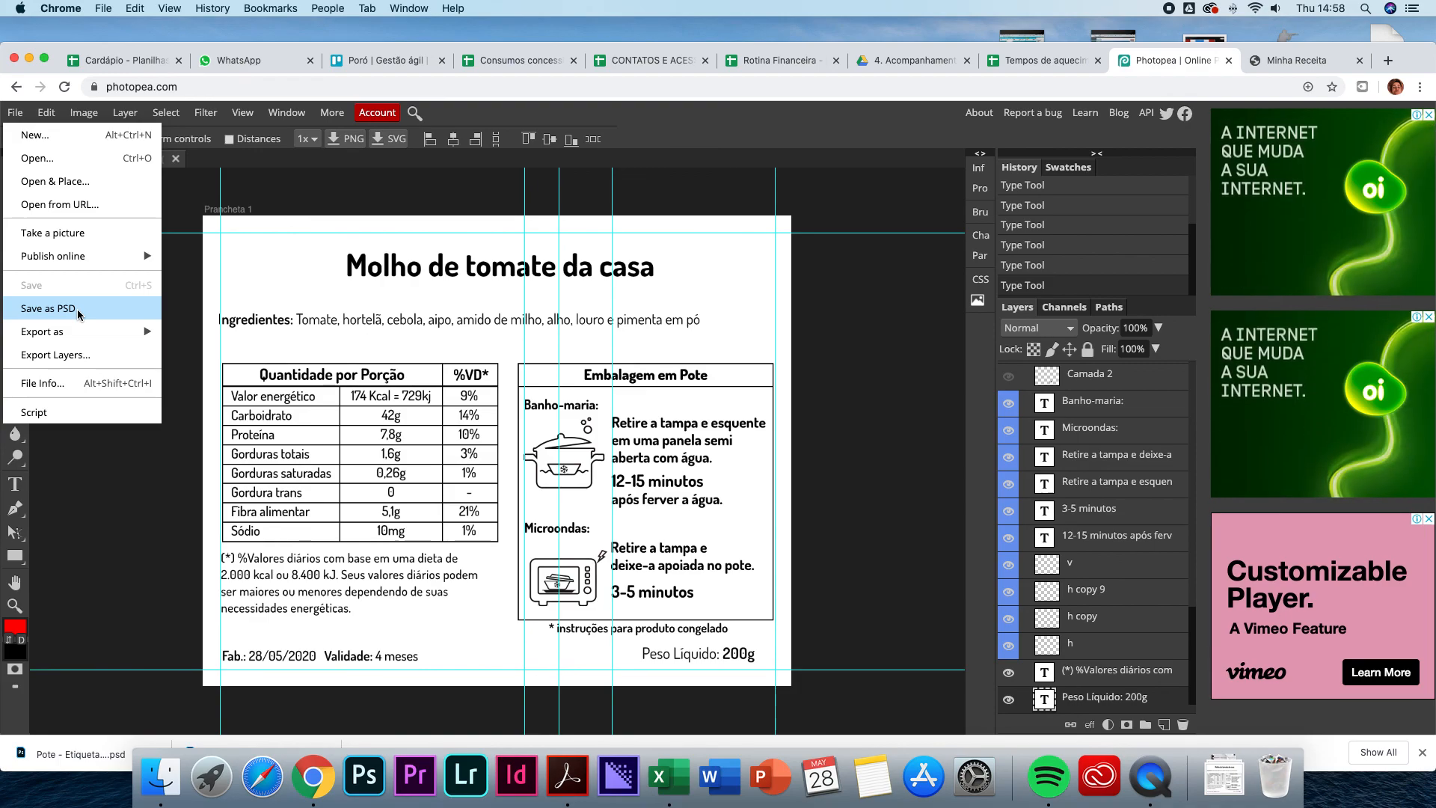
mouse_move(88, 333)
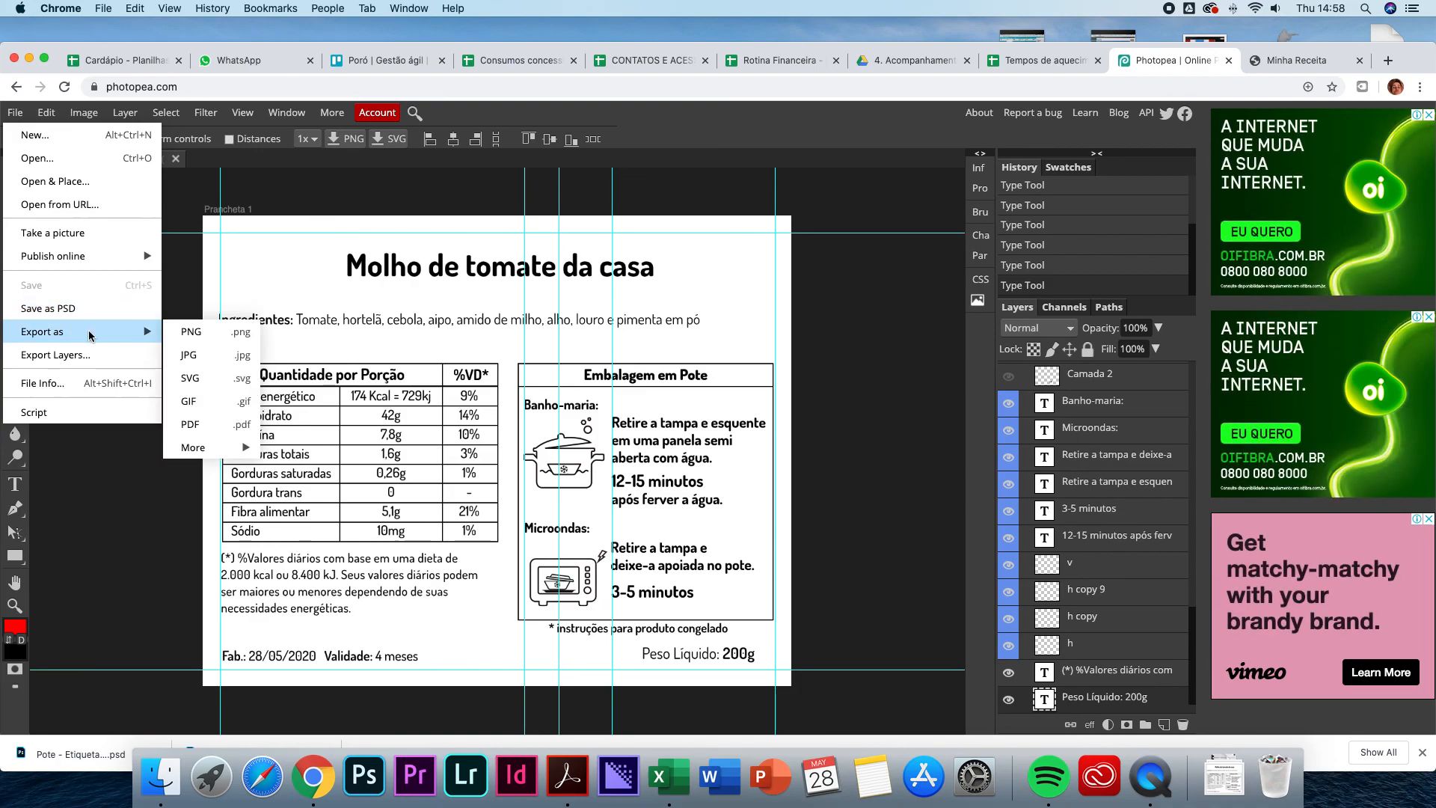
click(226, 328)
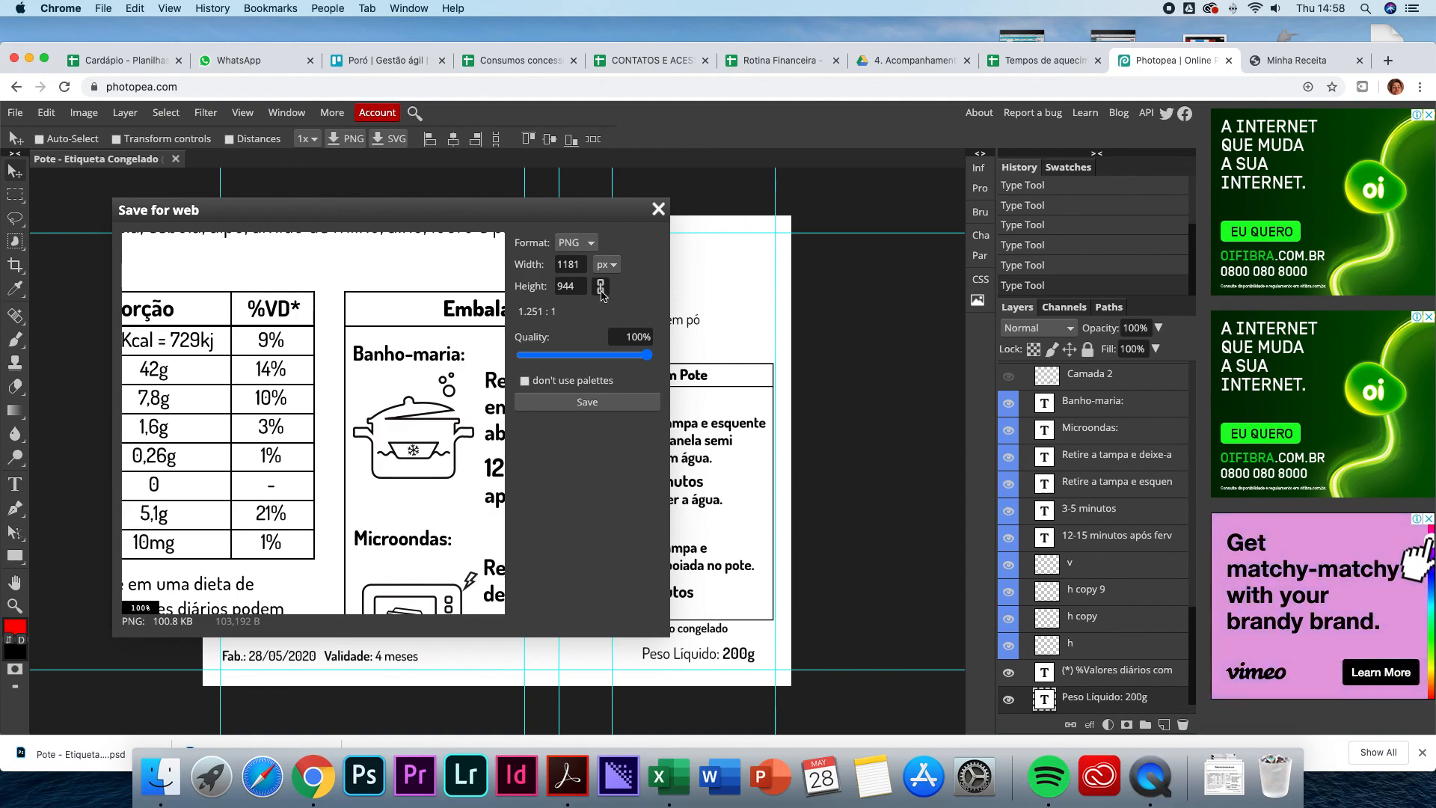
click(598, 404)
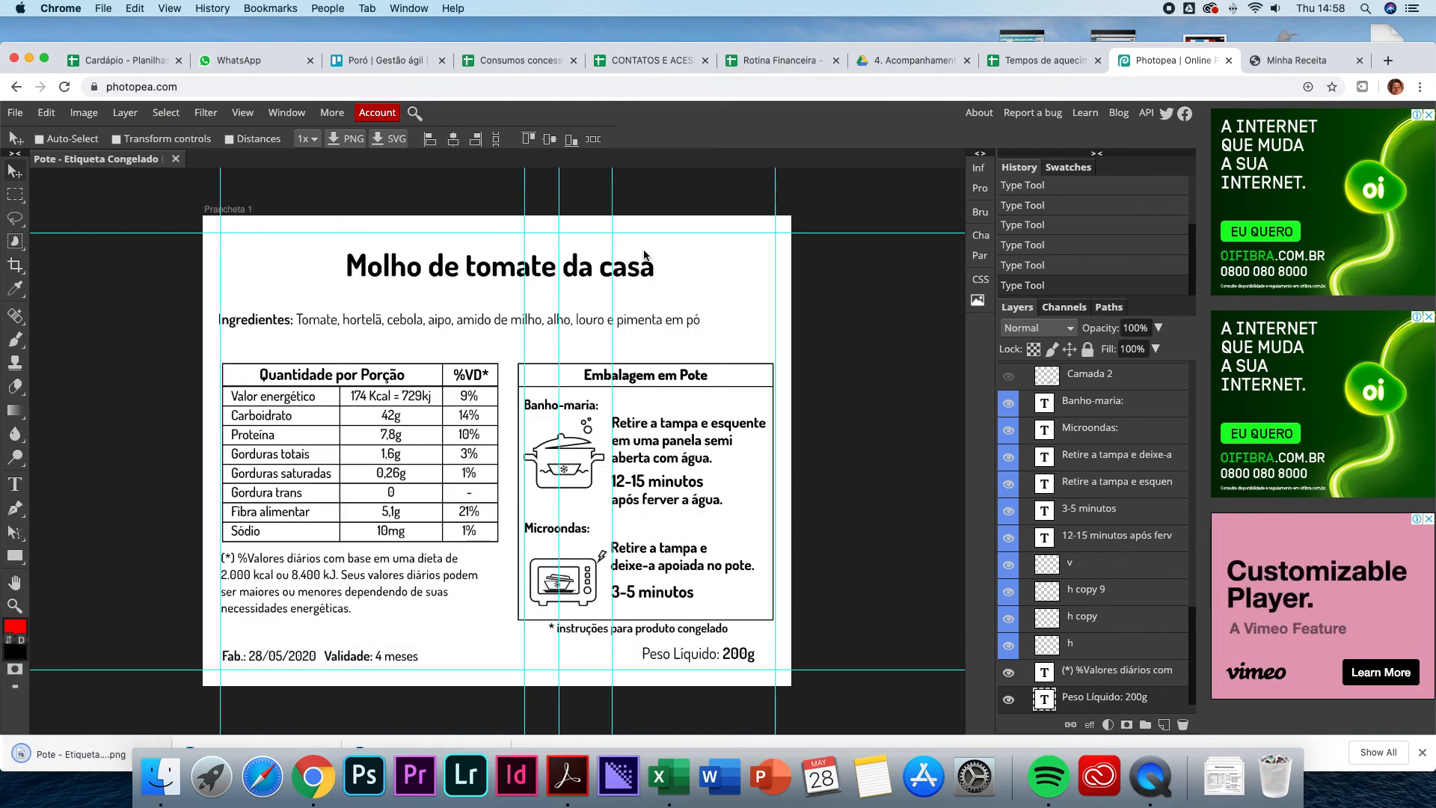
- Check the "4. Acompanhamento" folder in Drive, return to Photopea and save the label as a PSD once more
click(916, 60)
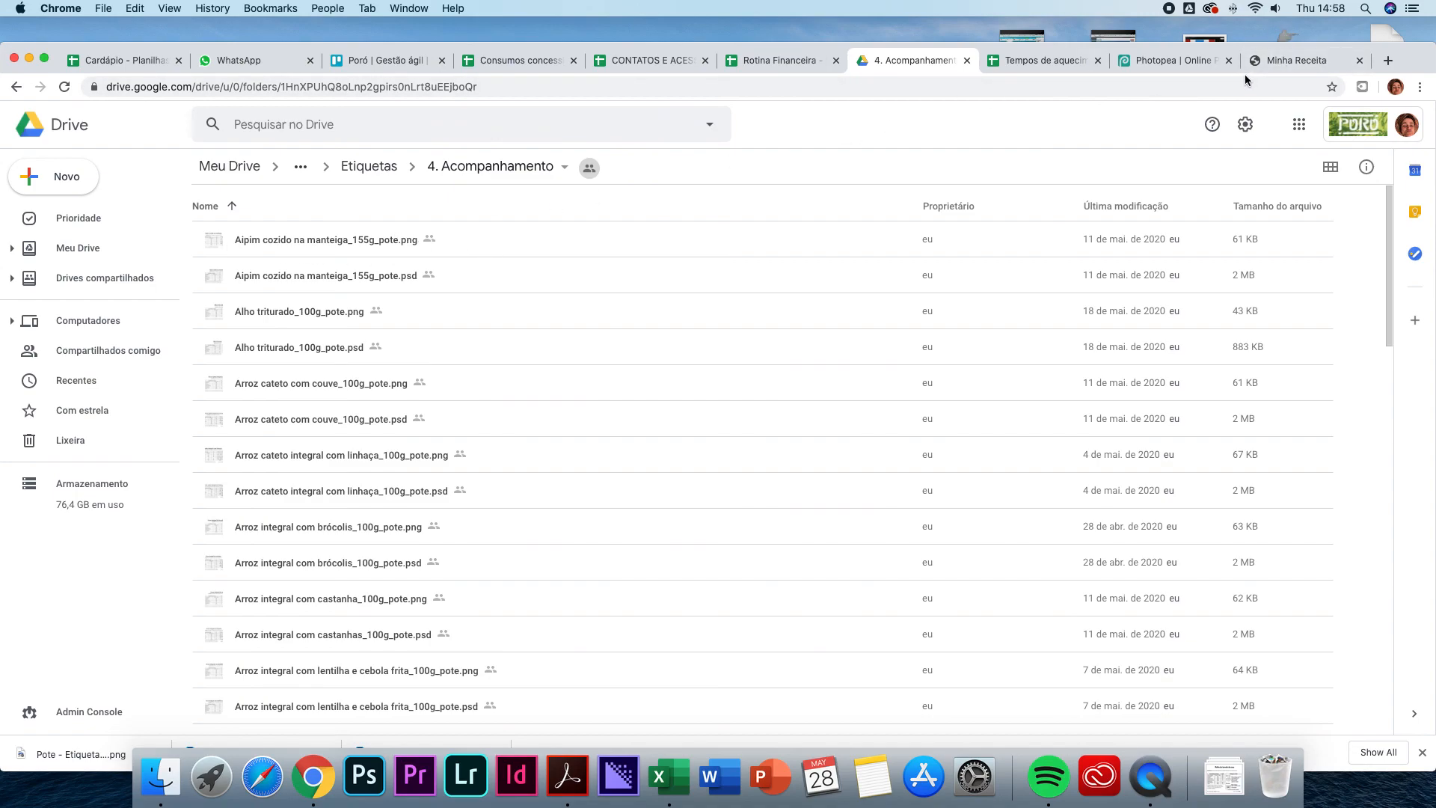
click(1170, 60)
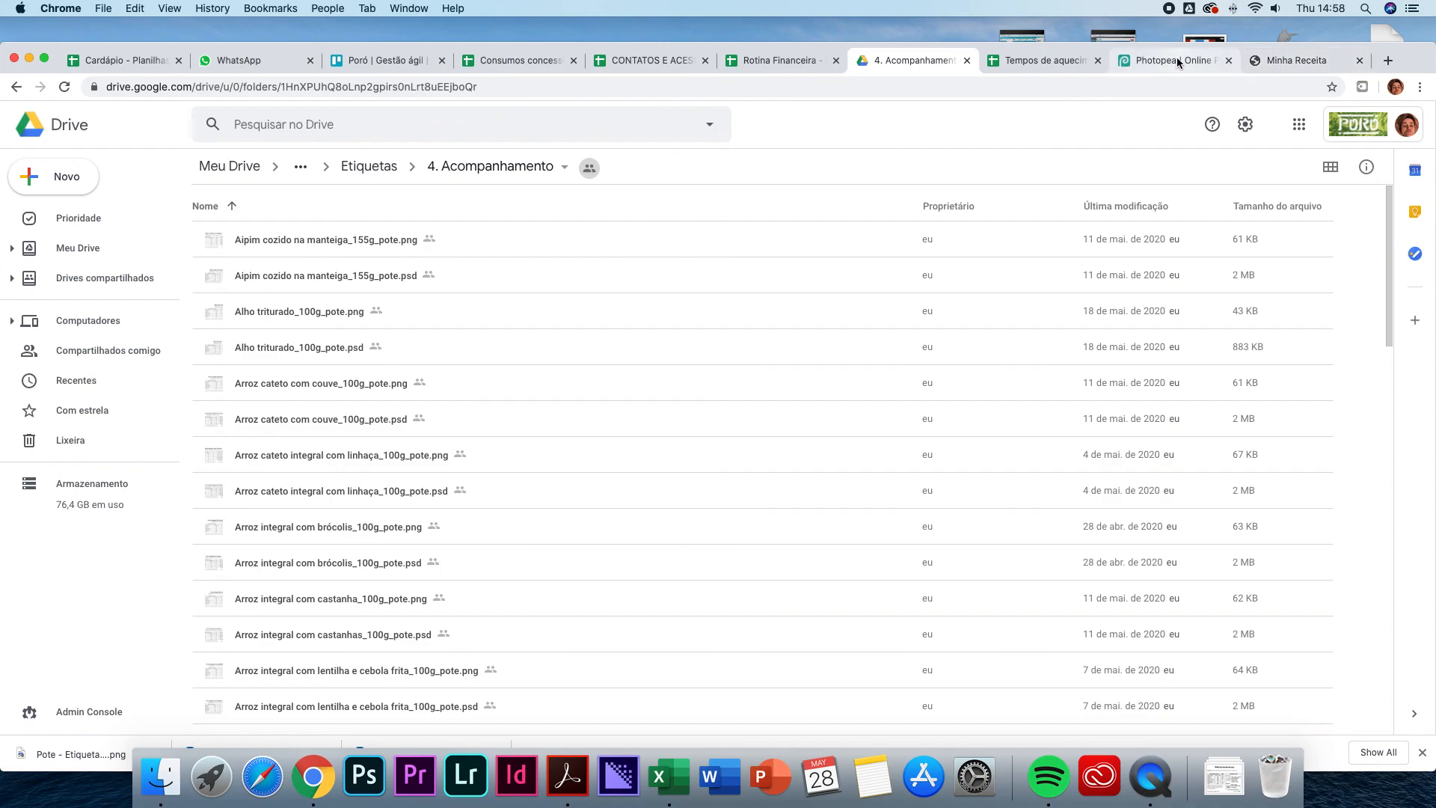
click(15, 112)
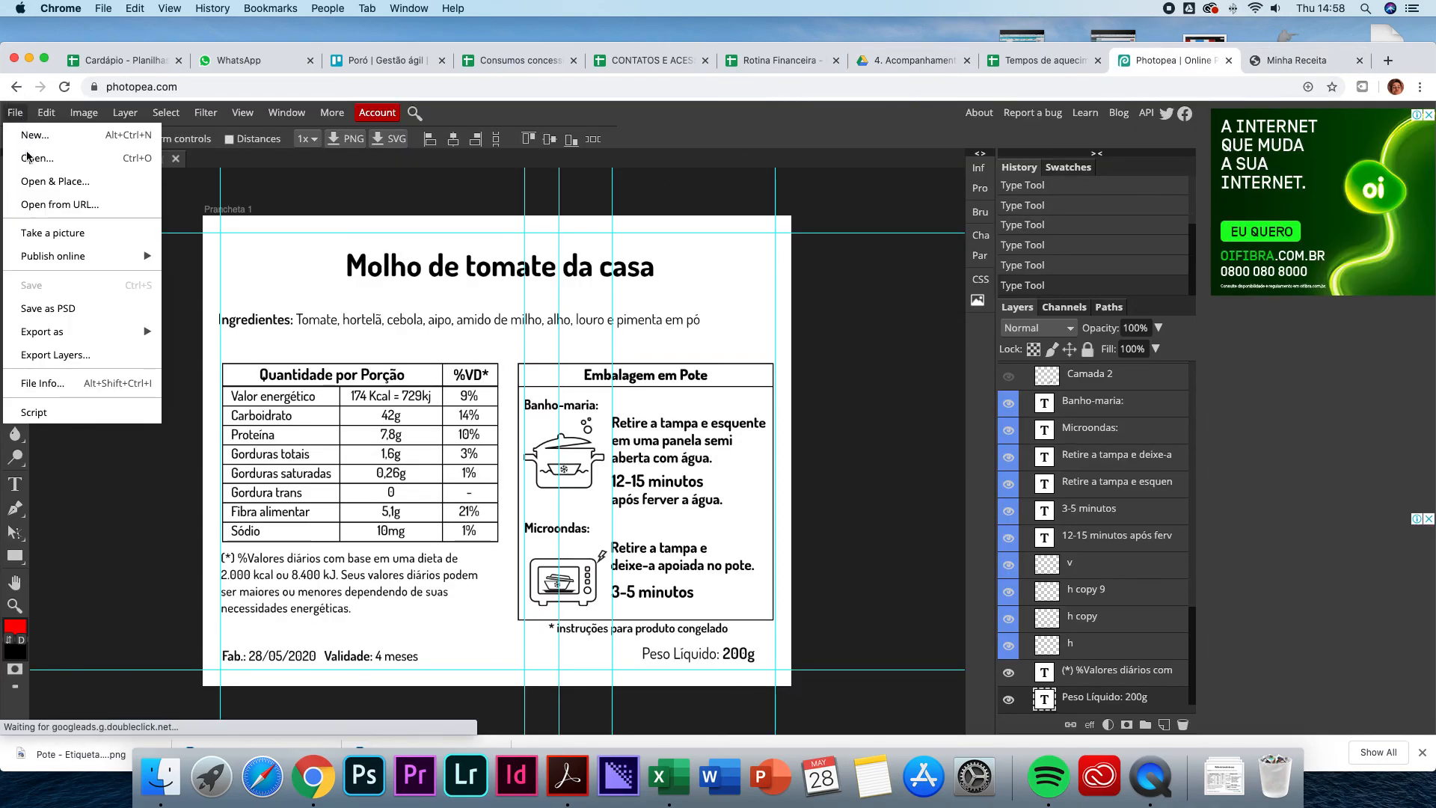
click(70, 309)
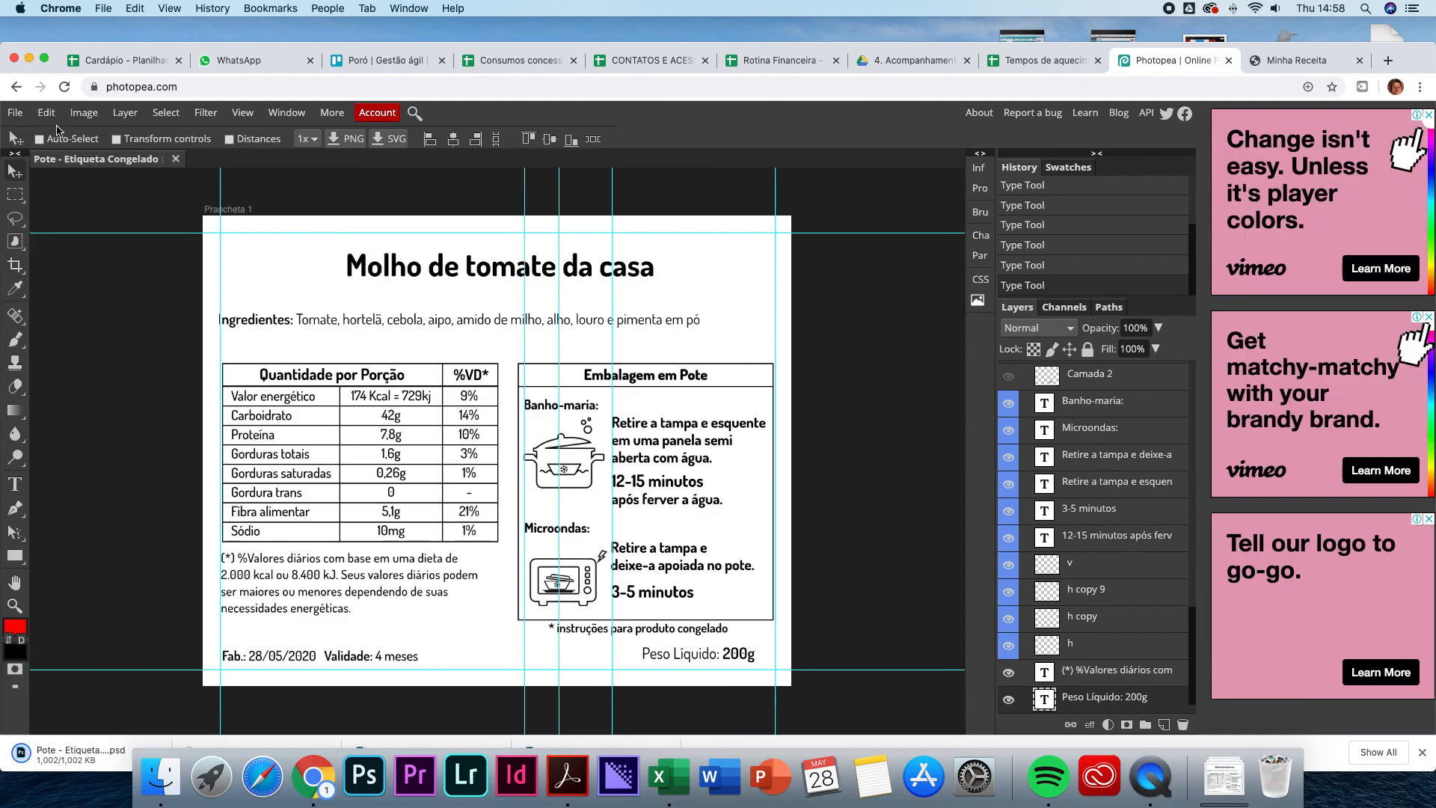
click(15, 116)
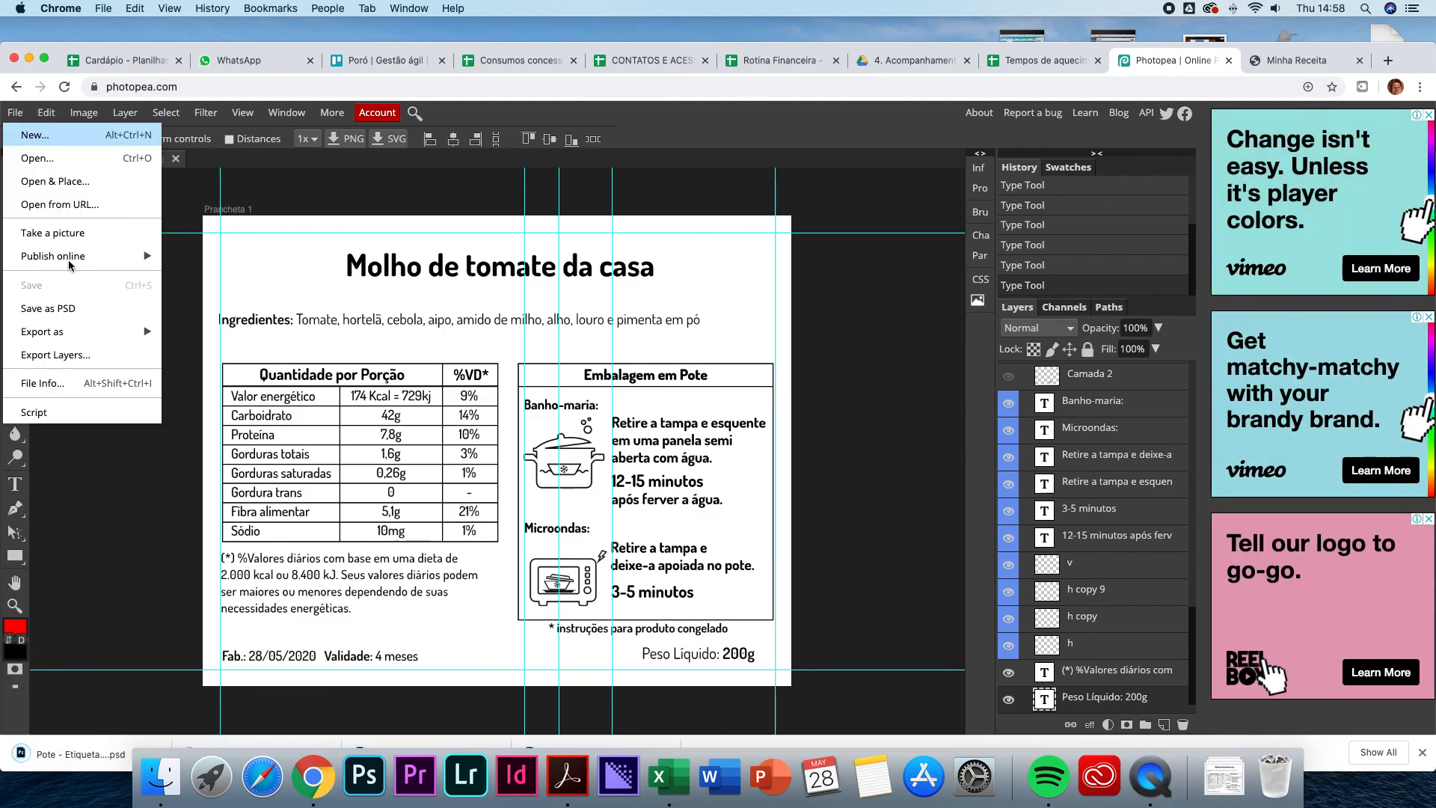
- Save another PSD copy of the finished "Molho de tomate da casa" label
click(71, 308)
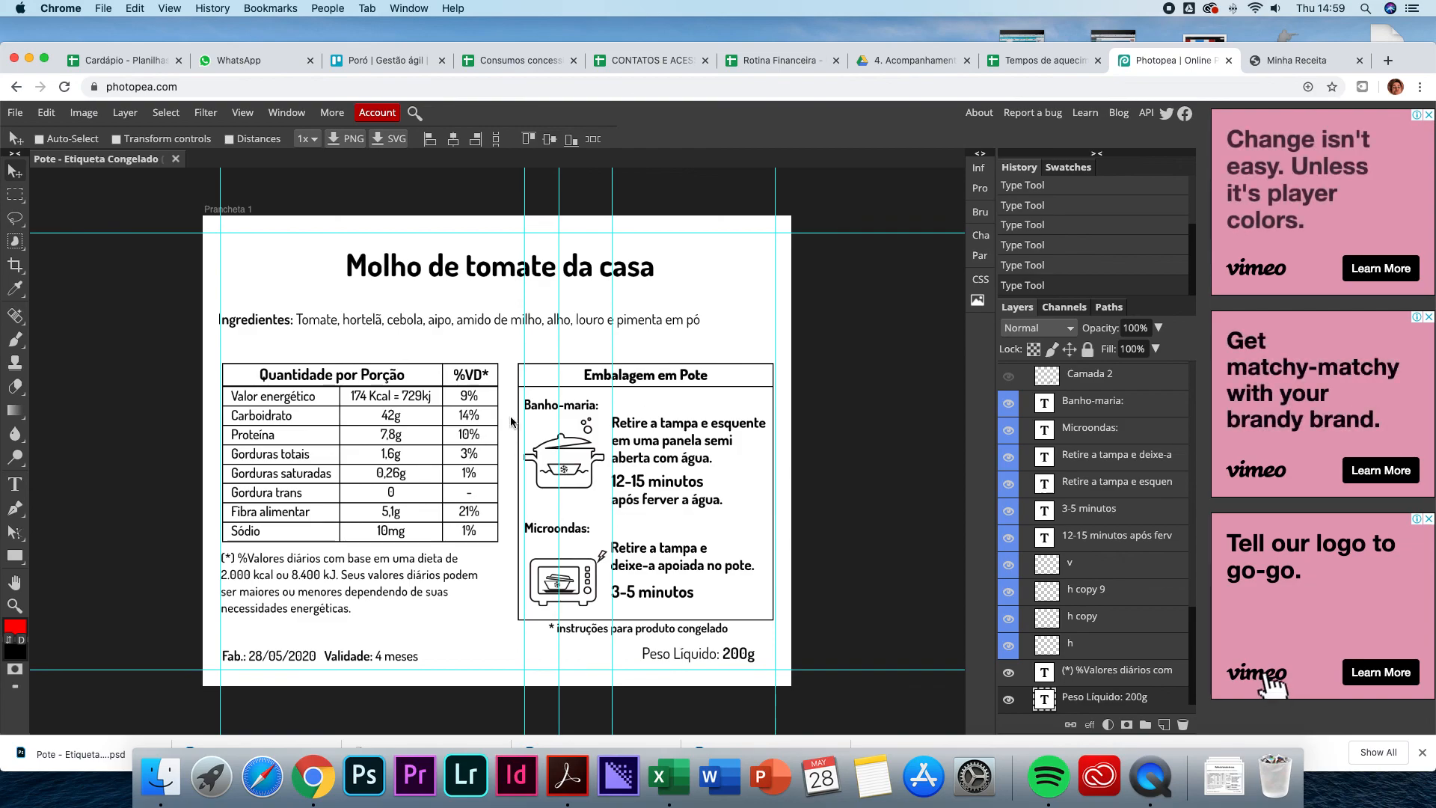
click(18, 117)
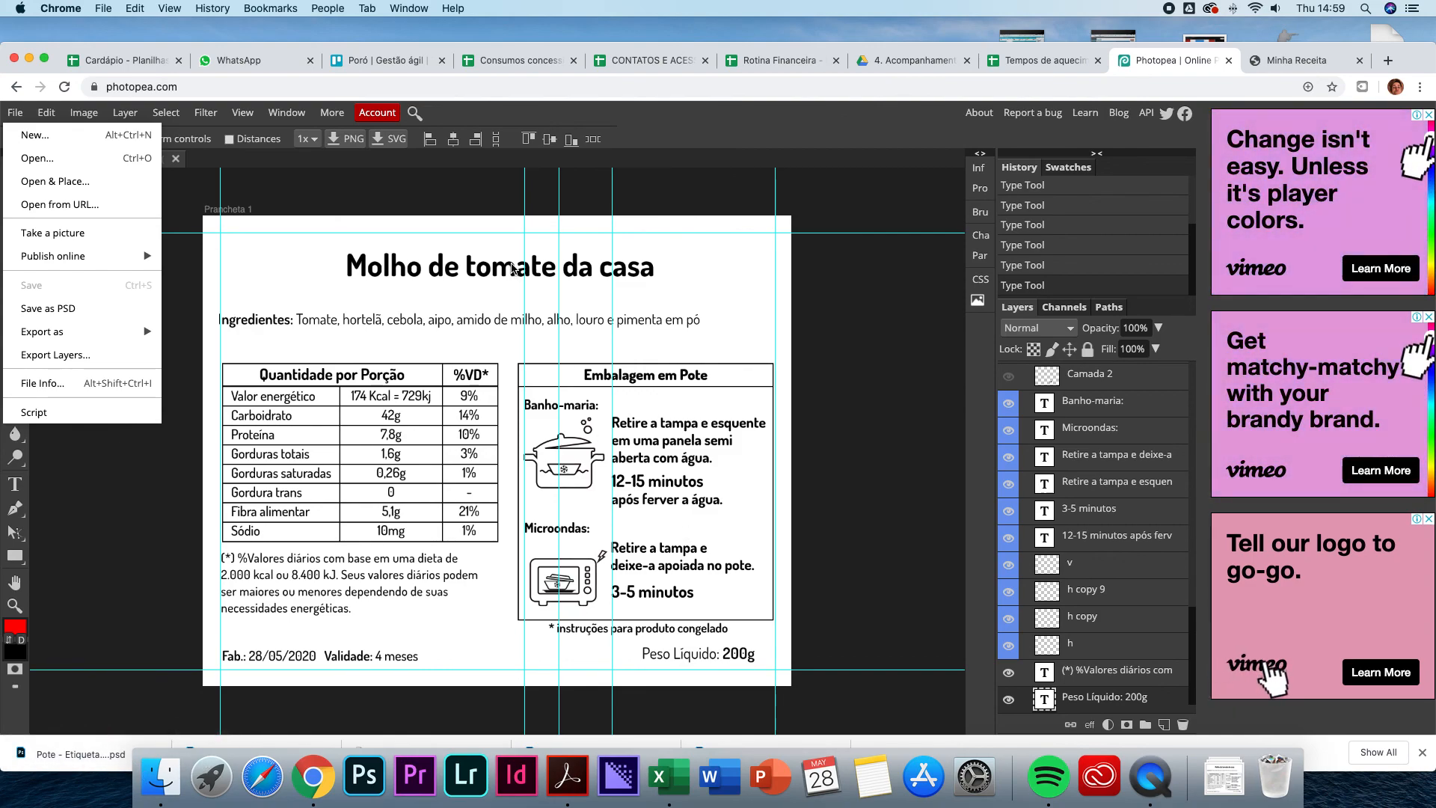
- Review the "4. Acompanhamento" Drive folder, the Molho de tomate recipe page, the label in Photopea and the microwave heating-times spreadsheet
click(905, 63)
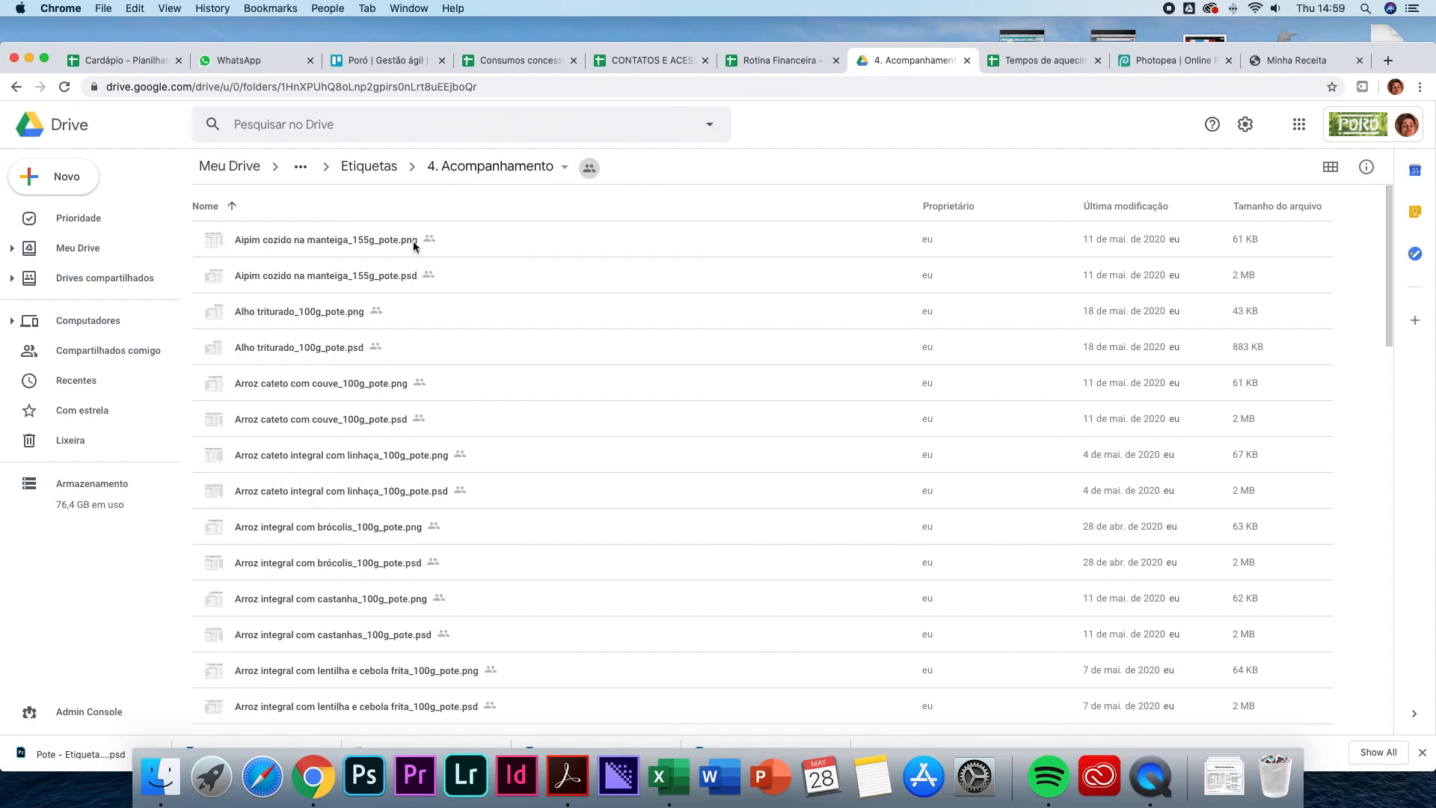
click(1288, 58)
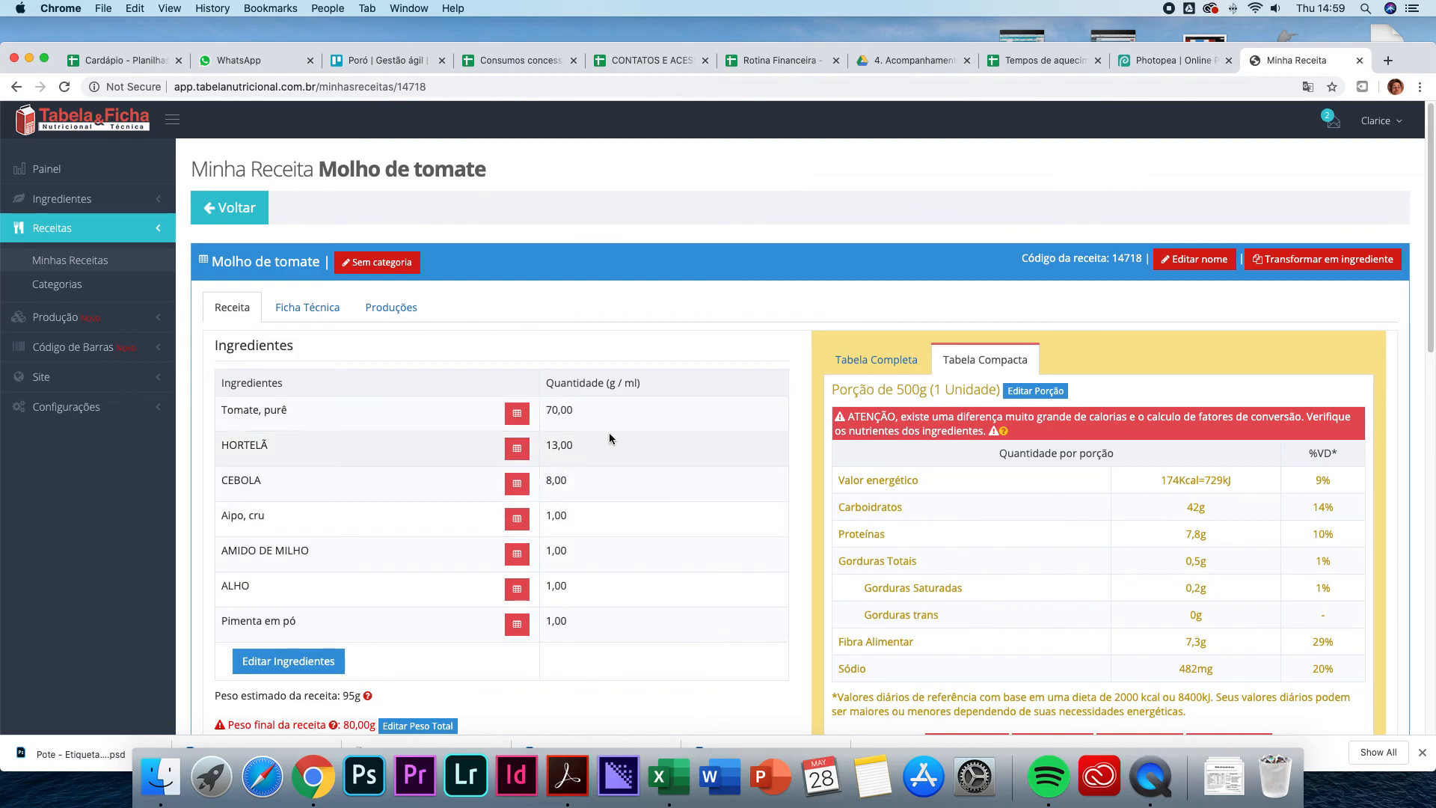
click(1149, 65)
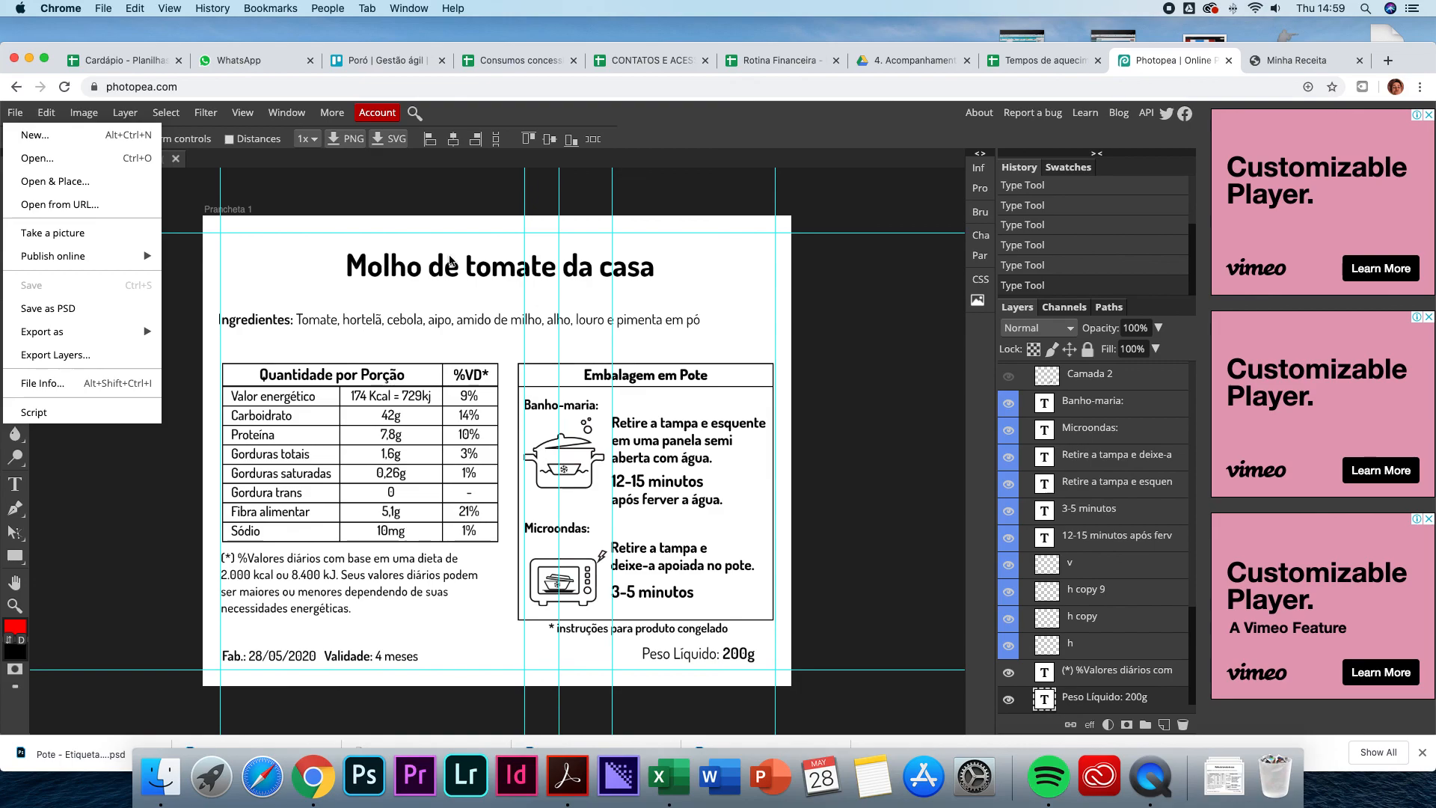
click(913, 60)
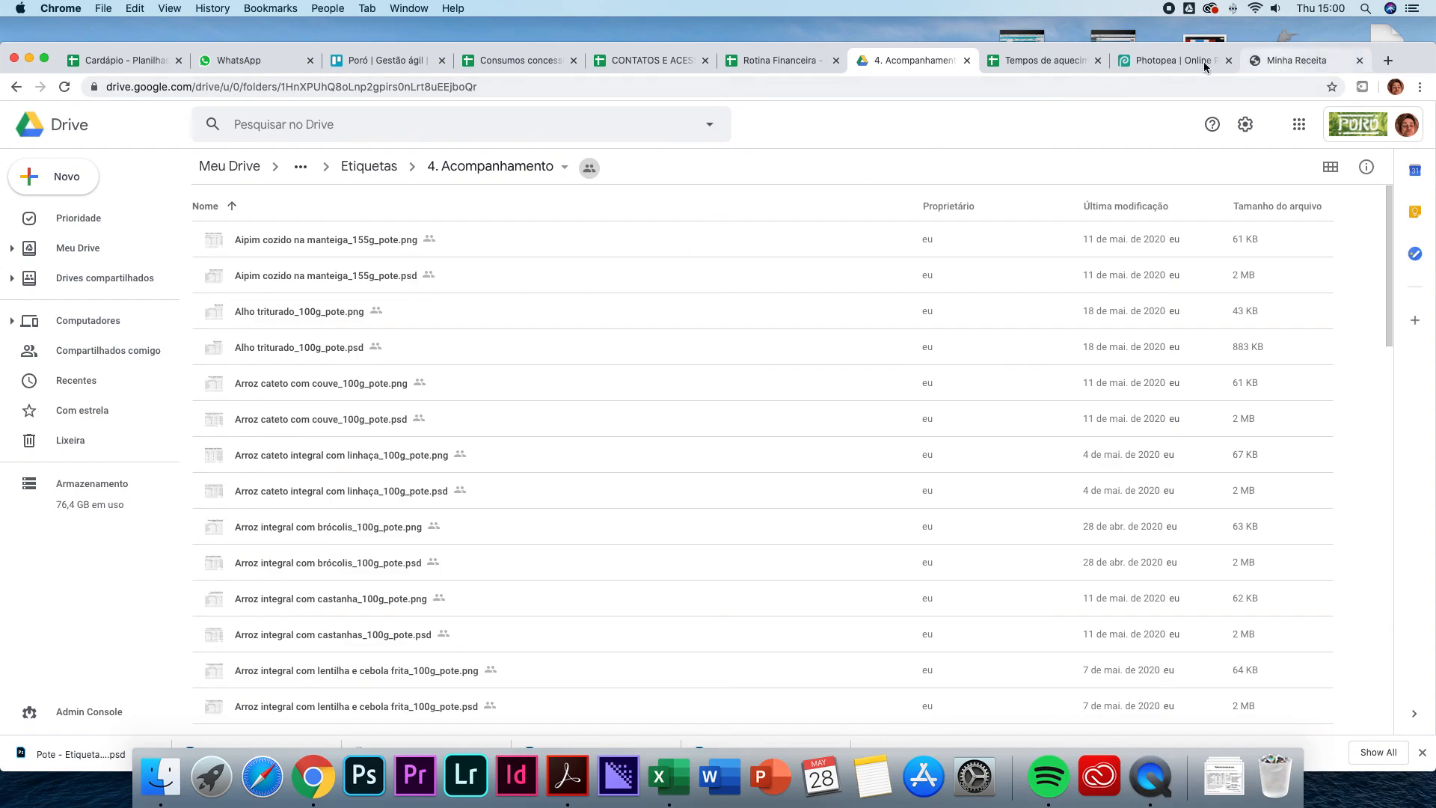
click(1287, 58)
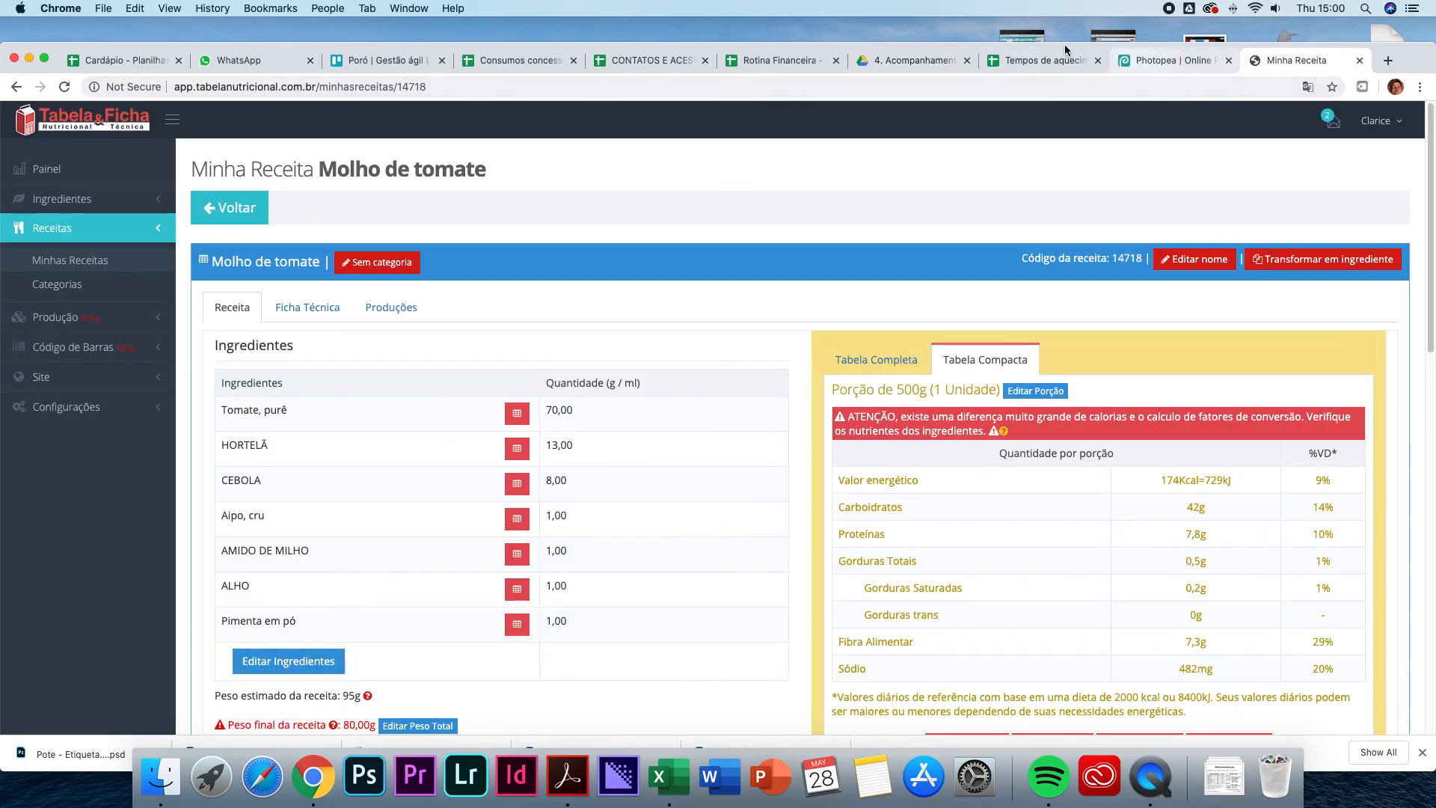
click(919, 58)
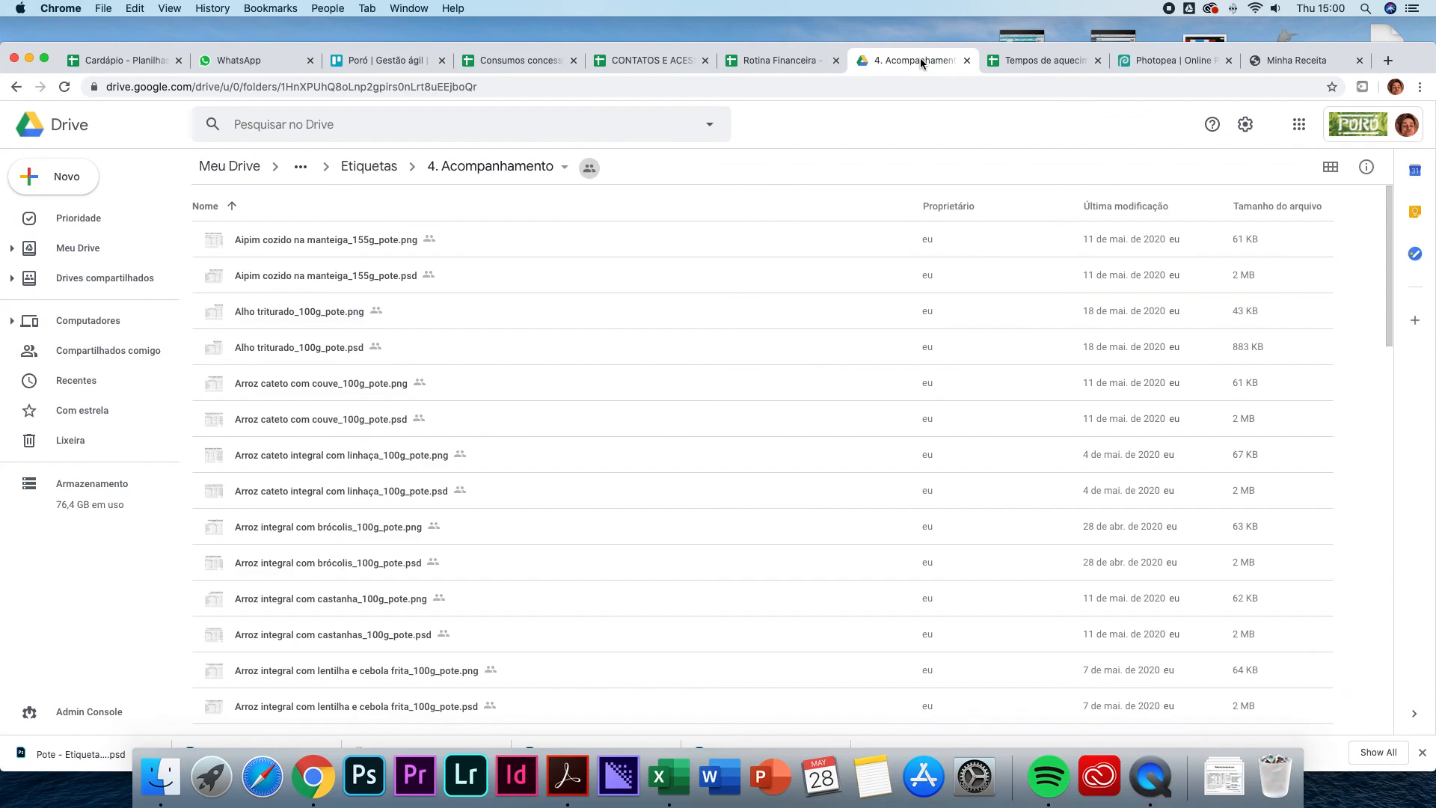
click(1149, 65)
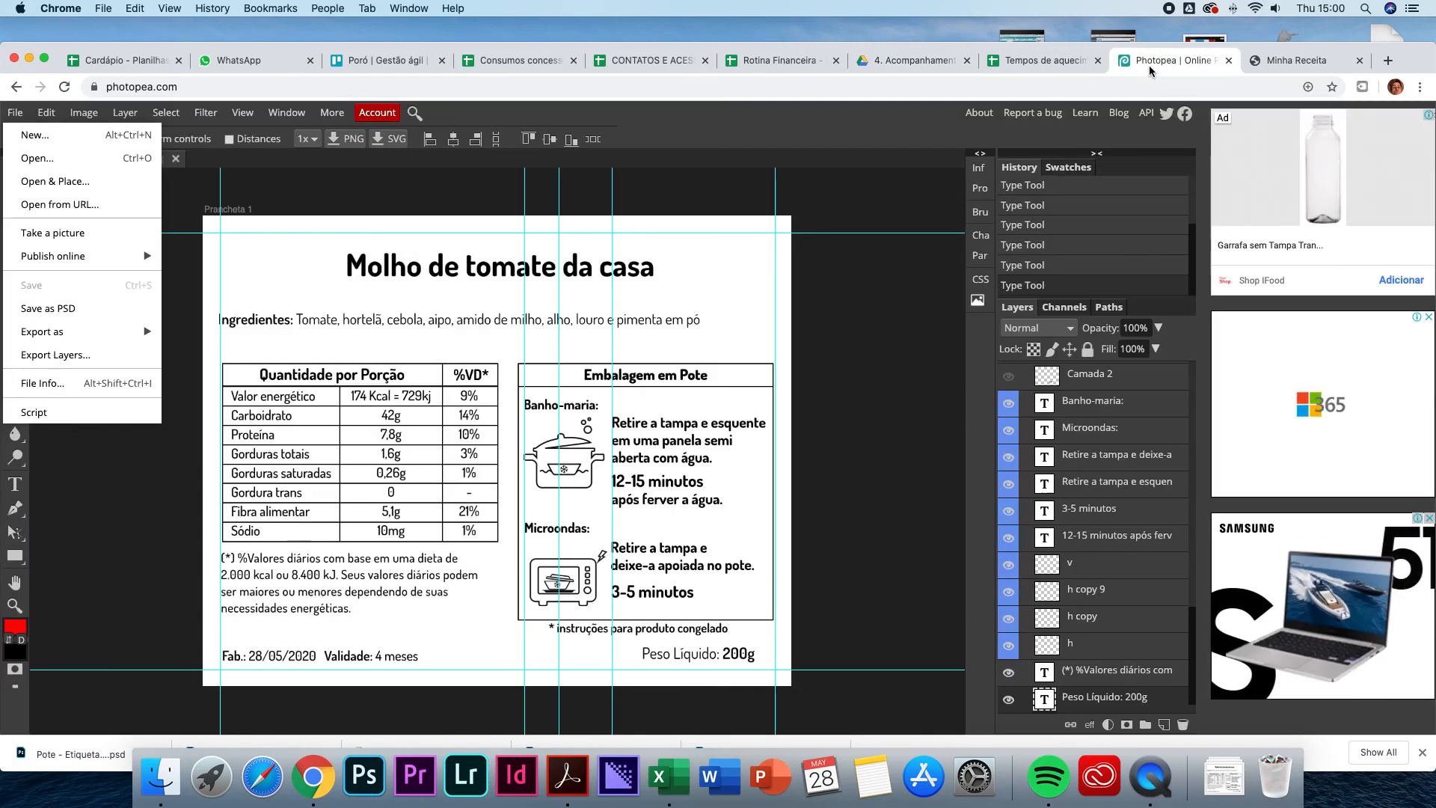
click(1068, 63)
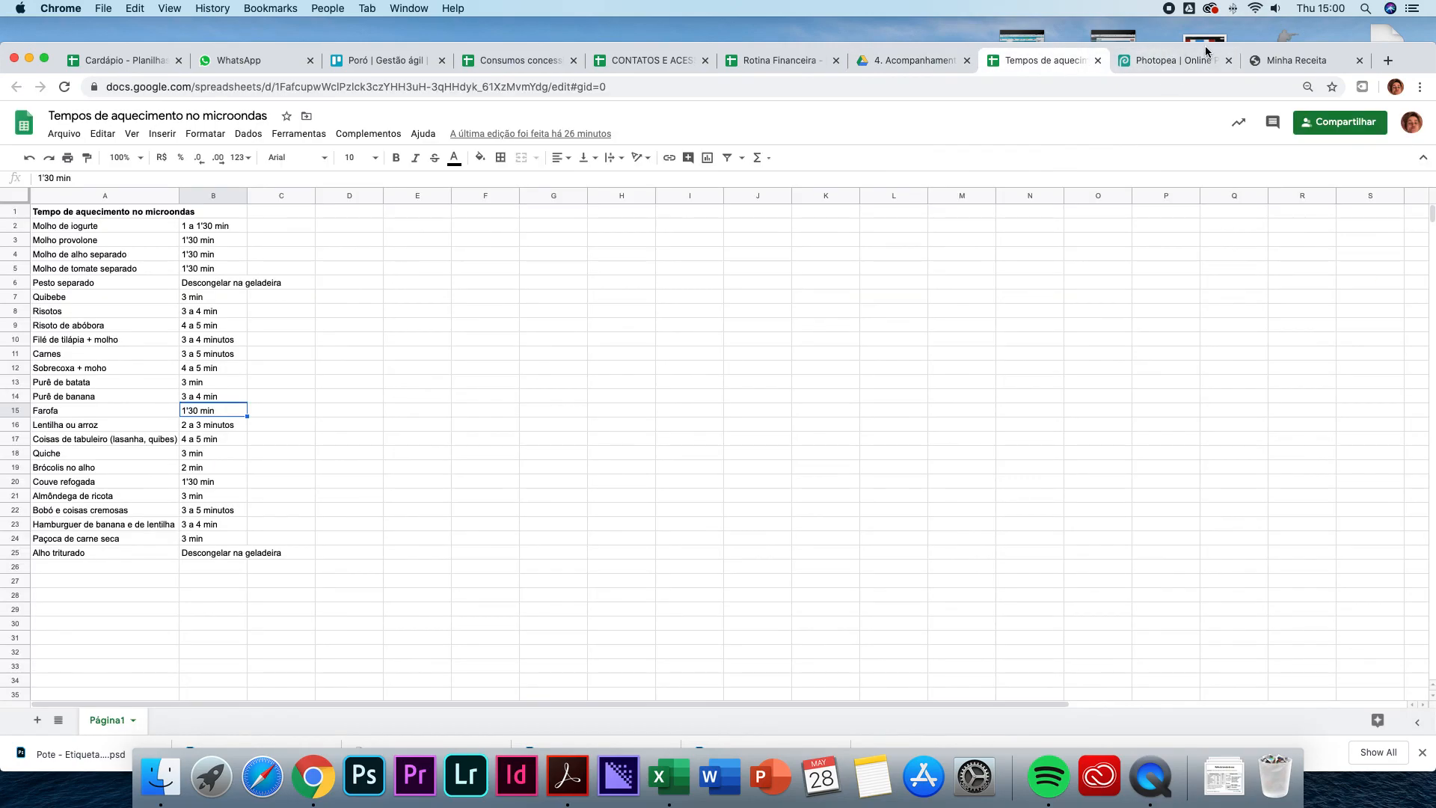
click(1298, 61)
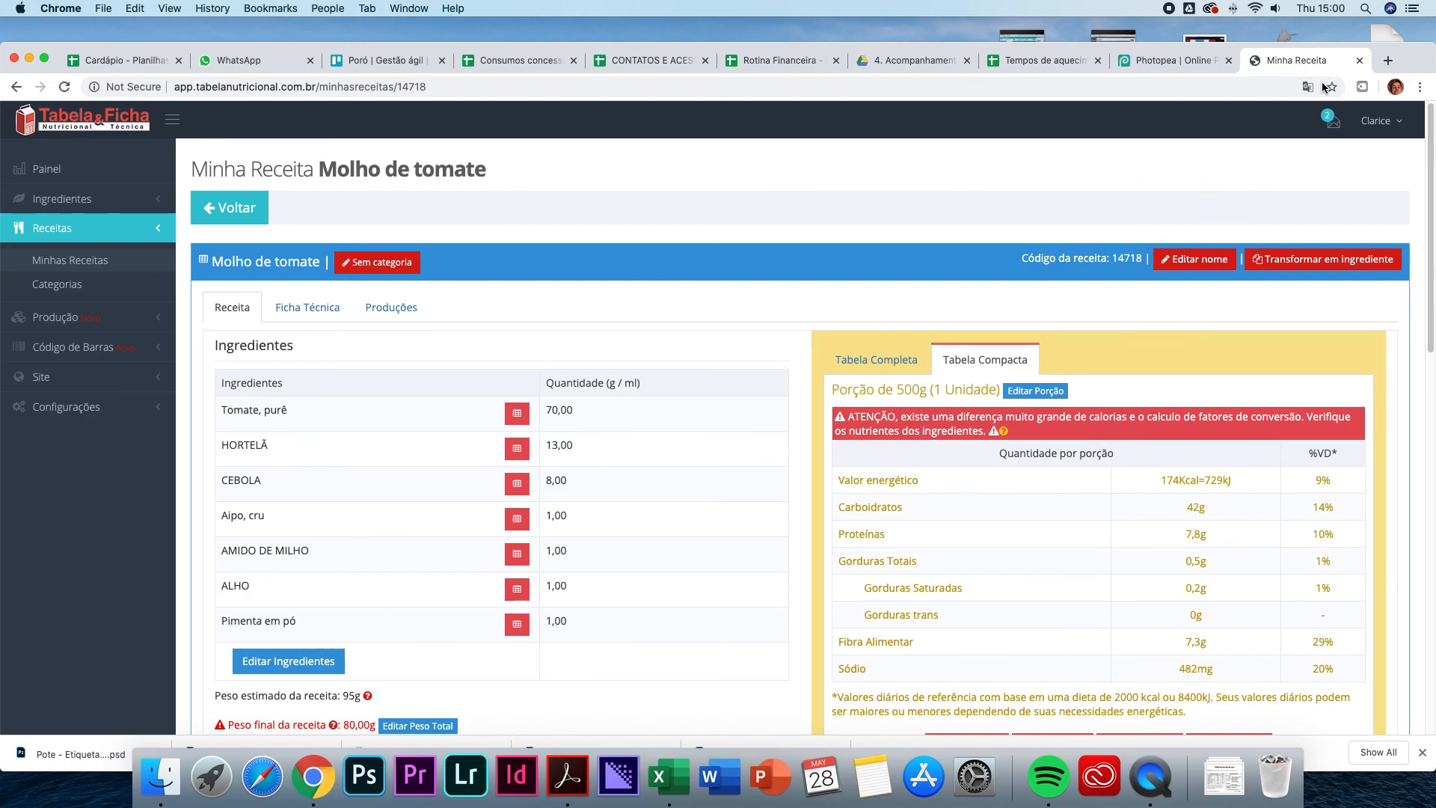
drag(1408, 59, 1411, 36)
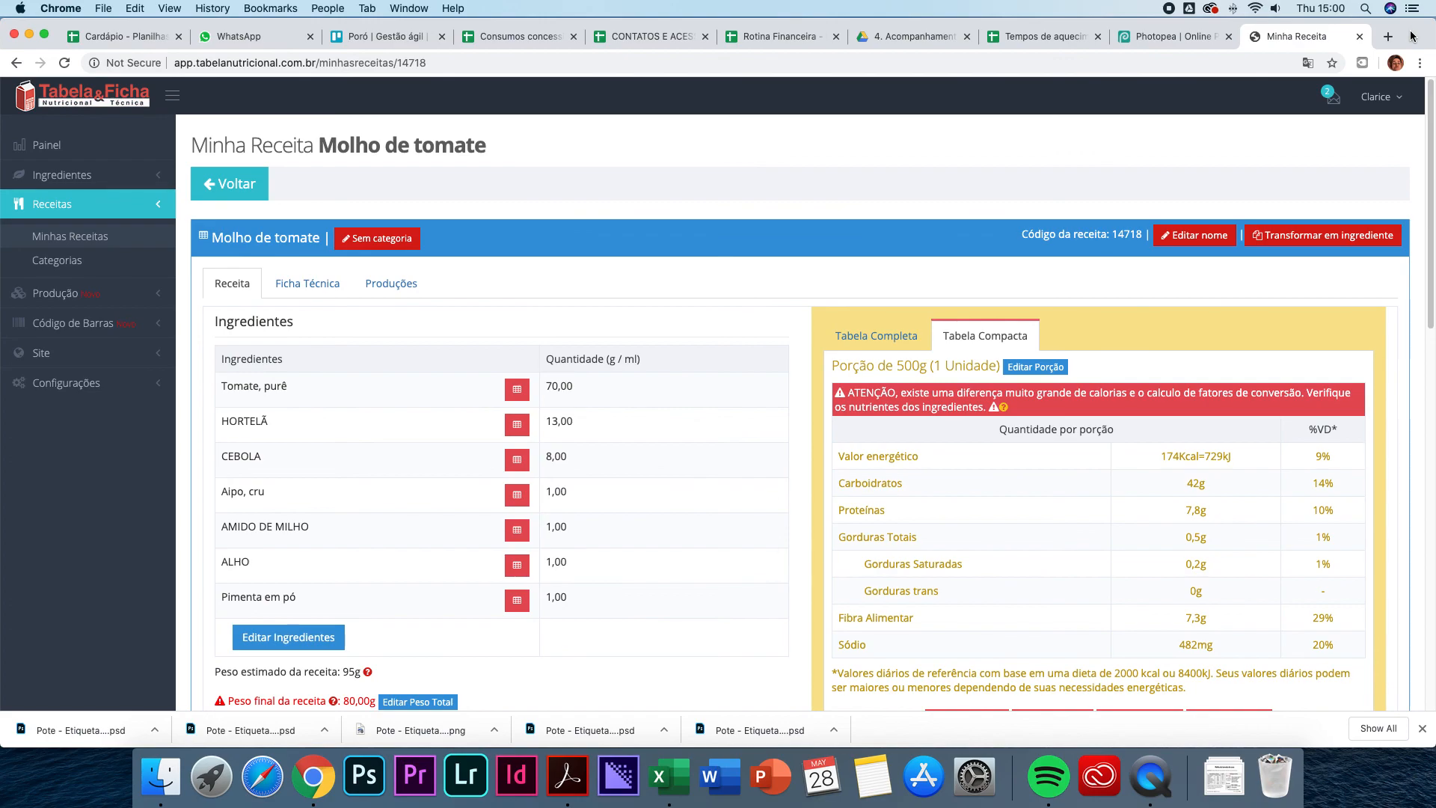